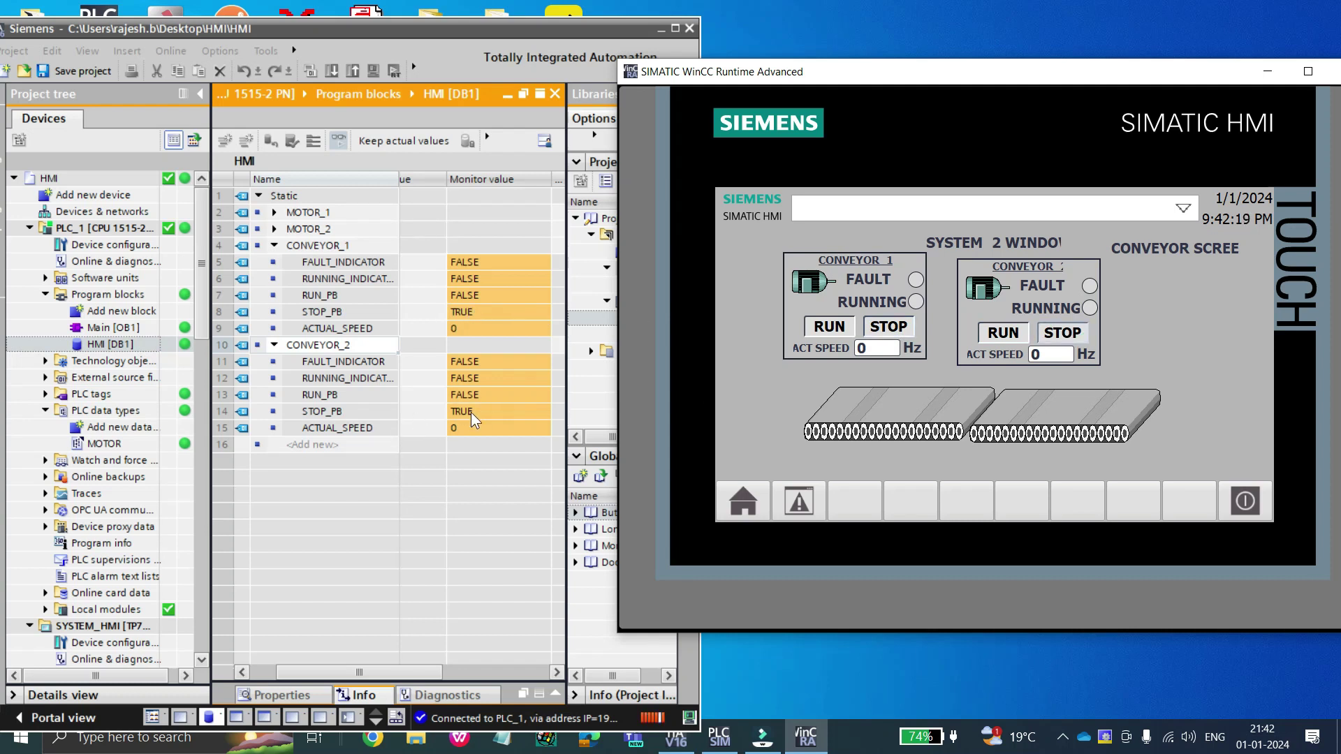
Set the online value of ACTUAL_SPEED under CONVEYOR_1 in the HMI data block to 35.
{"action": "double_click", "coordinate": [467, 327]}
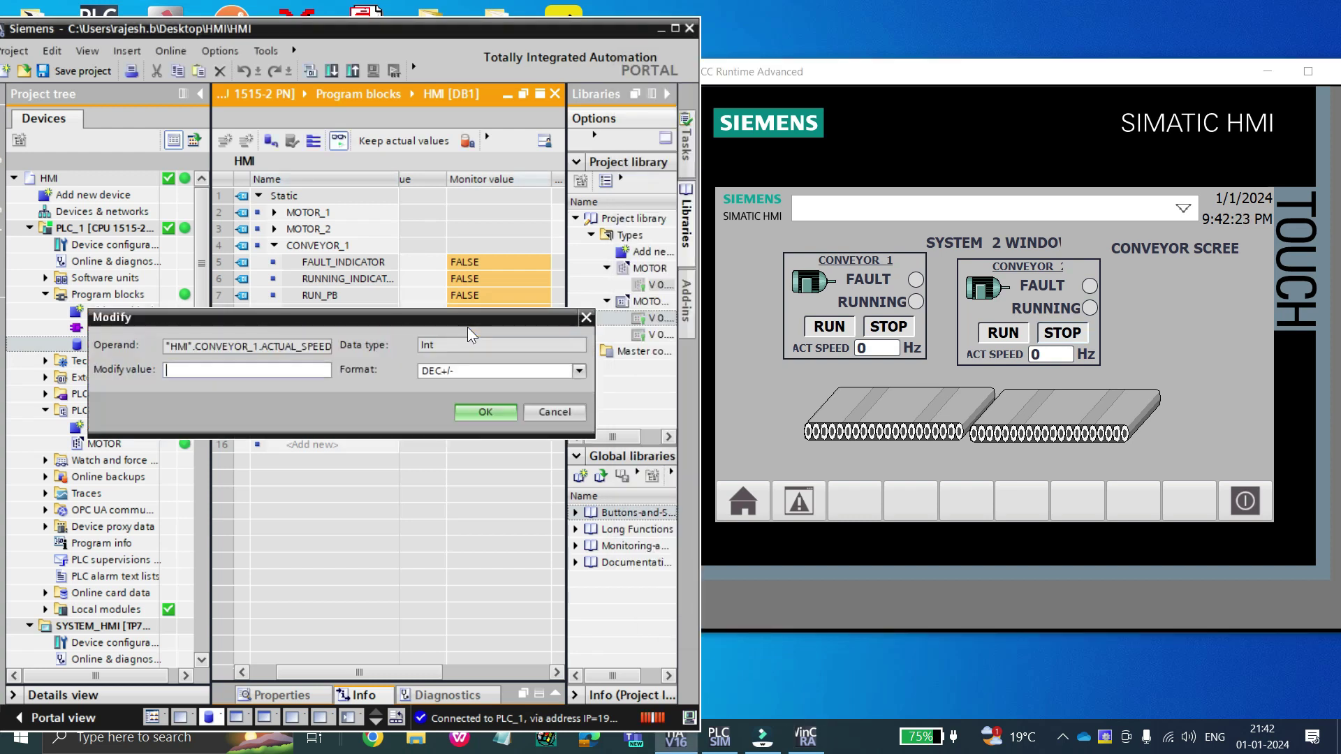
{"action": "type", "text": "1"}
{"action": "type", "text": "35"}
{"action": "left_click", "coordinate": [485, 410]}
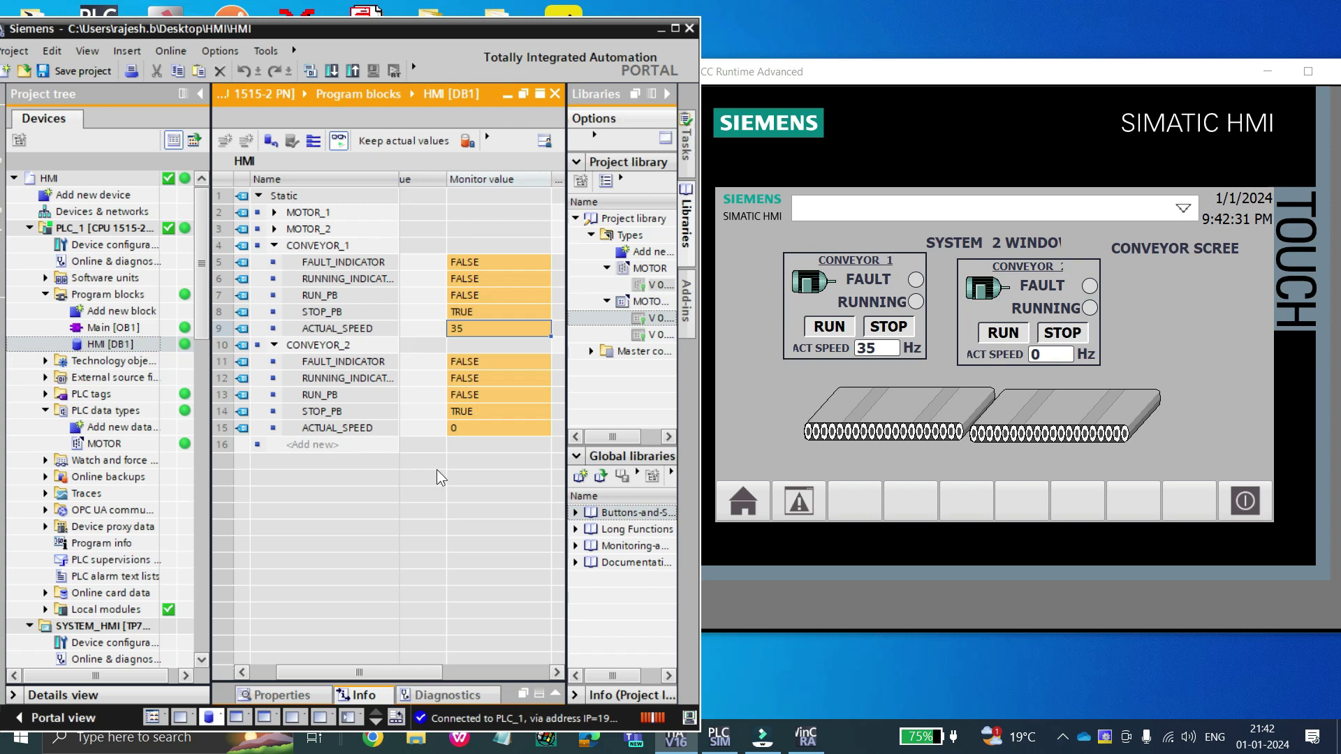
Set the online value of ACTUAL_SPEED under CONVEYOR_2 to 30.
{"action": "left_click", "coordinate": [459, 429]}
{"action": "key", "text": "shift+F9"}
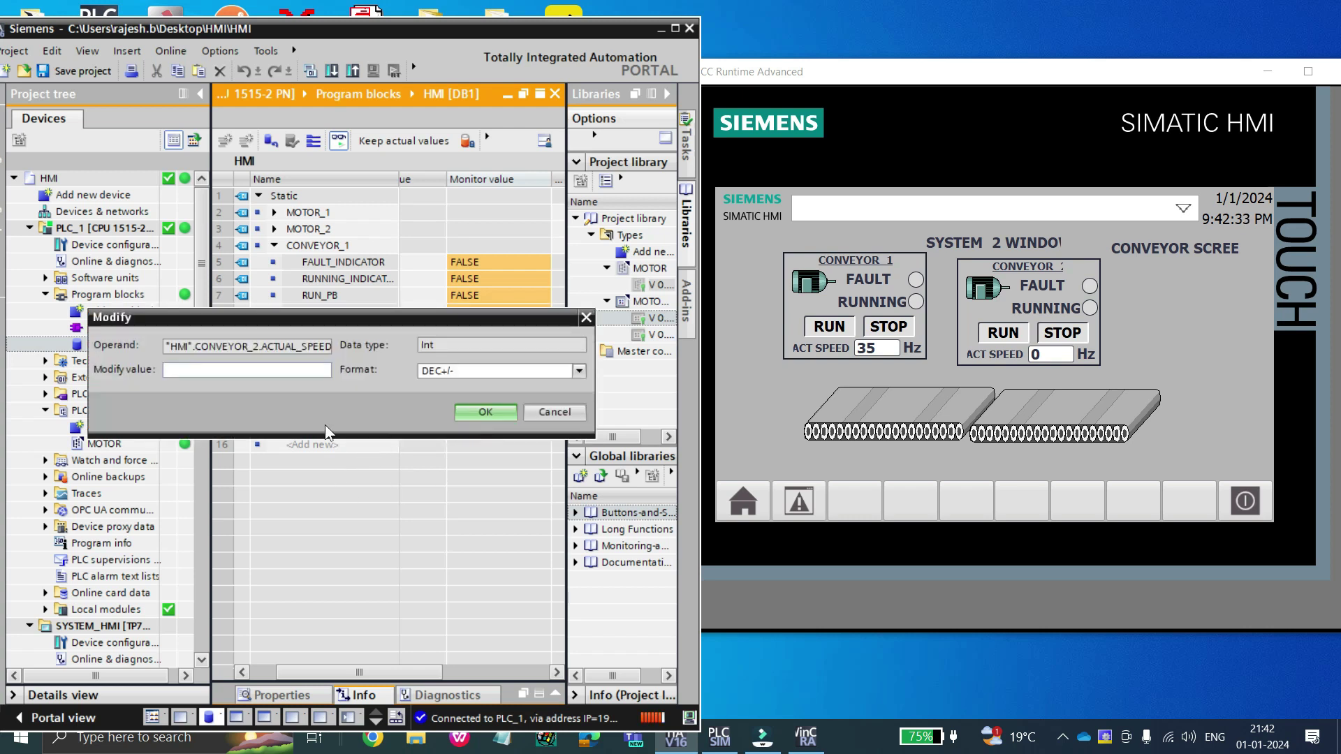
{"action": "type", "text": "30"}
{"action": "left_click", "coordinate": [482, 411]}
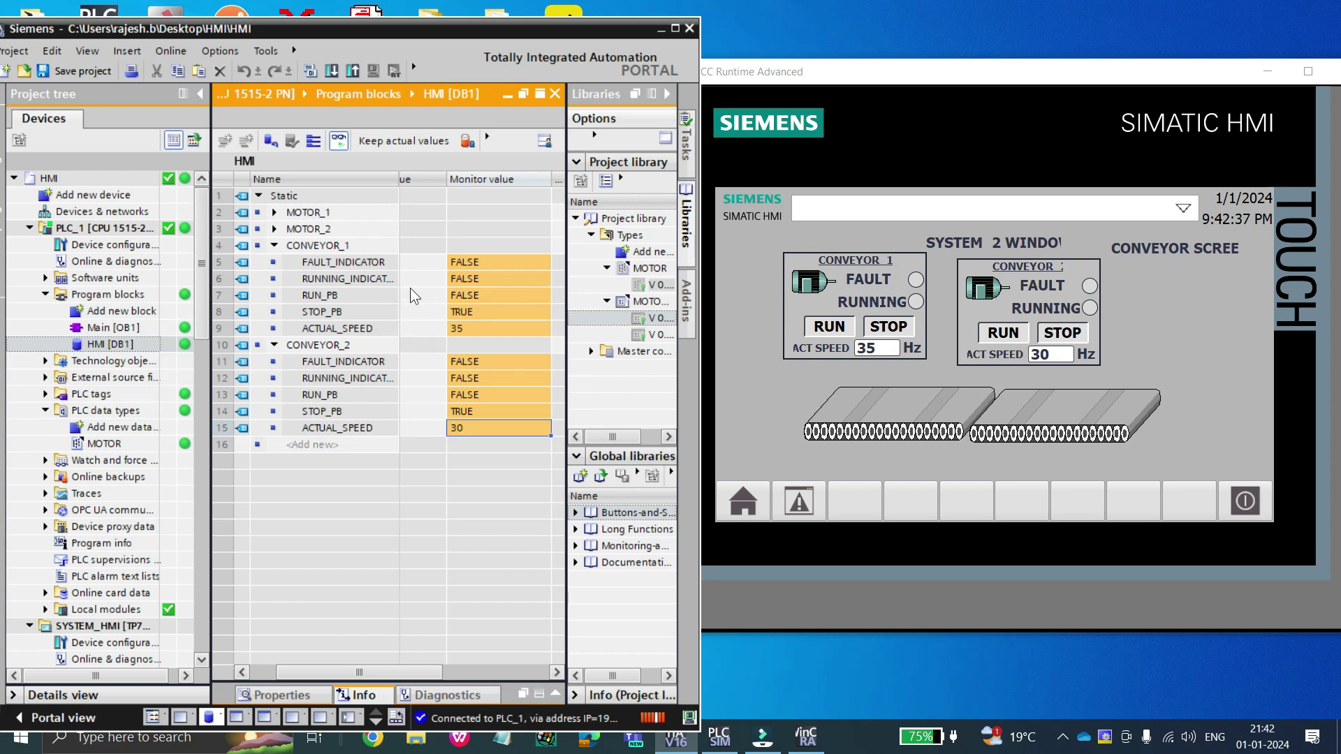
Modify the monitored FAULT_INDICATOR values of CONVEYOR_1 and CONVEYOR_2 to TRUE and confirm each change.
{"action": "left_click", "coordinate": [472, 264]}
{"action": "key", "text": "ctrl+F2"}
{"action": "left_click", "coordinate": [383, 436]}
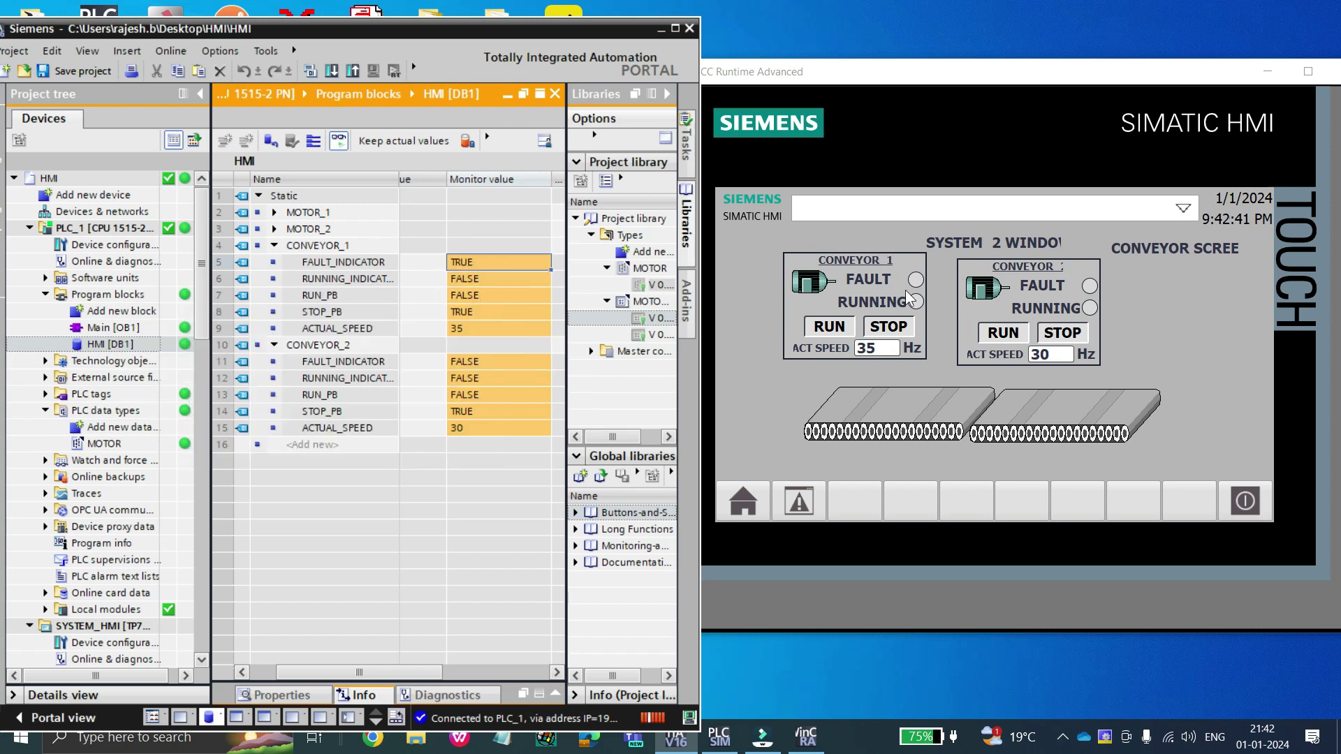
{"action": "left_click", "coordinate": [452, 364]}
{"action": "key", "text": "ctrl+F2"}
{"action": "left_click", "coordinate": [383, 437]}
Modify the monitored RUNNING_INDICATOR value of CONVEYOR_1 to TRUE.
{"action": "left_click", "coordinate": [479, 280]}
{"action": "key", "text": "ctrl+F2"}
{"action": "left_click", "coordinate": [389, 437]}
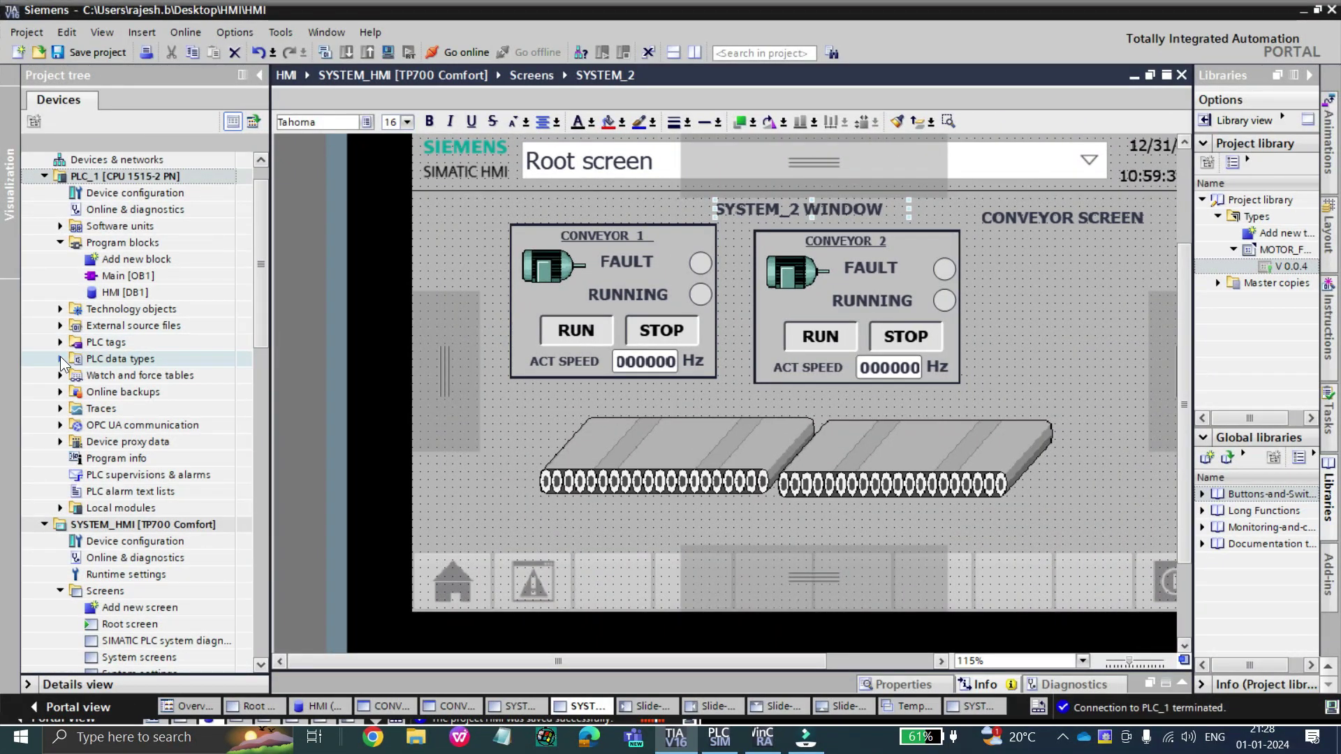
Add a new PLC data type under PLC_1 and name it MOTOR in its properties.
{"action": "left_click", "coordinate": [61, 358]}
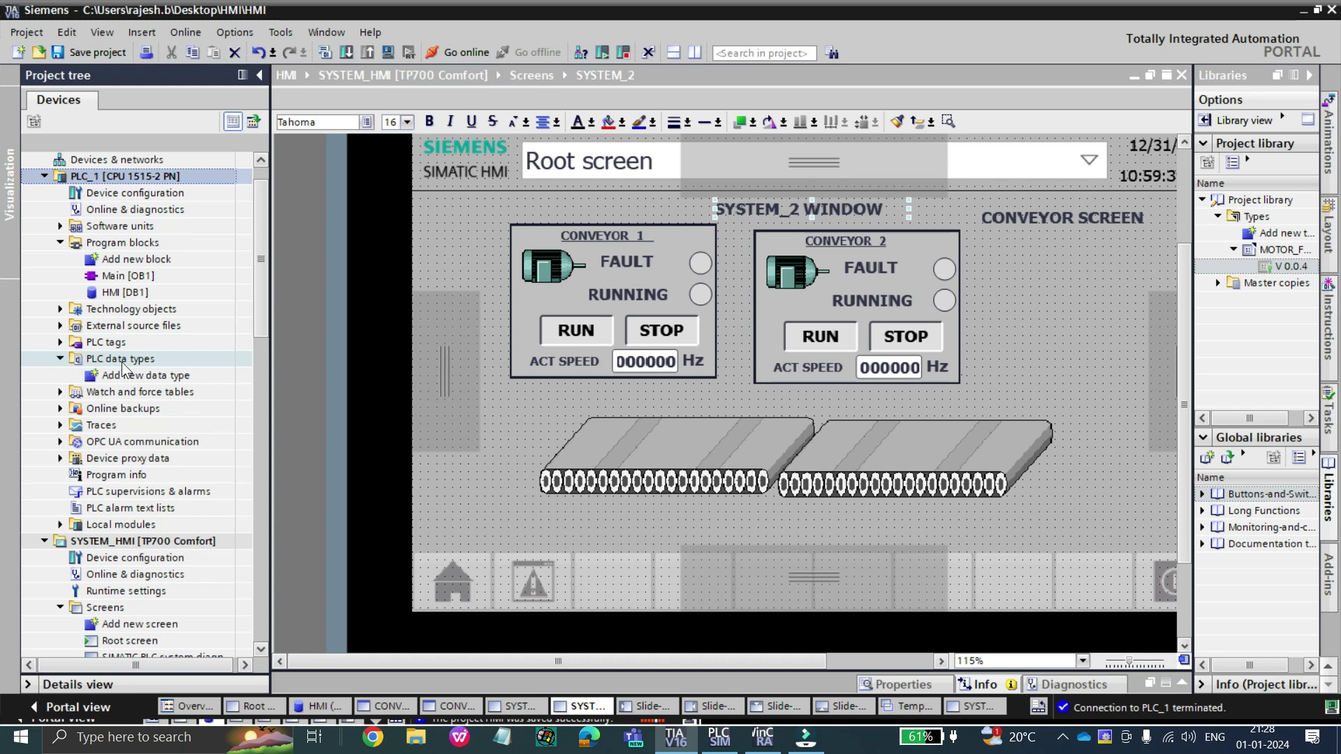
{"action": "double_click", "coordinate": [159, 377]}
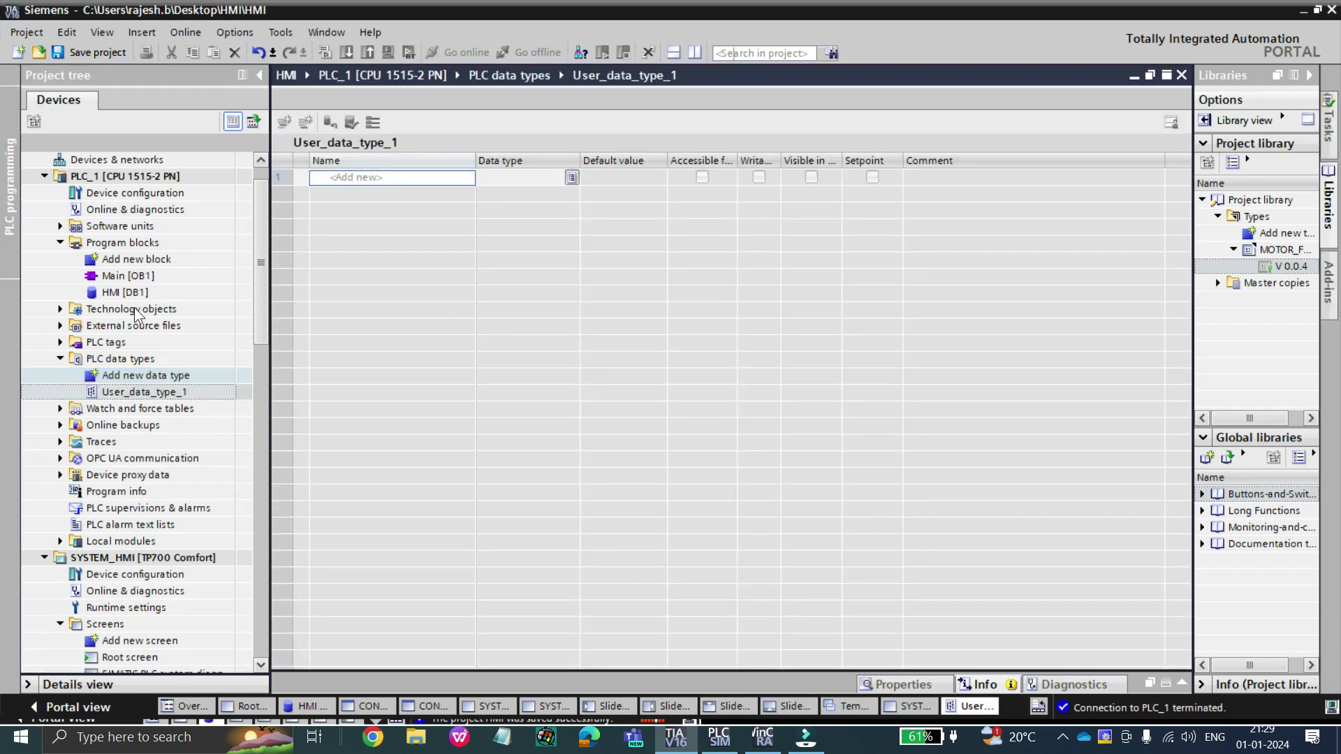
{"action": "right_click", "coordinate": [151, 391]}
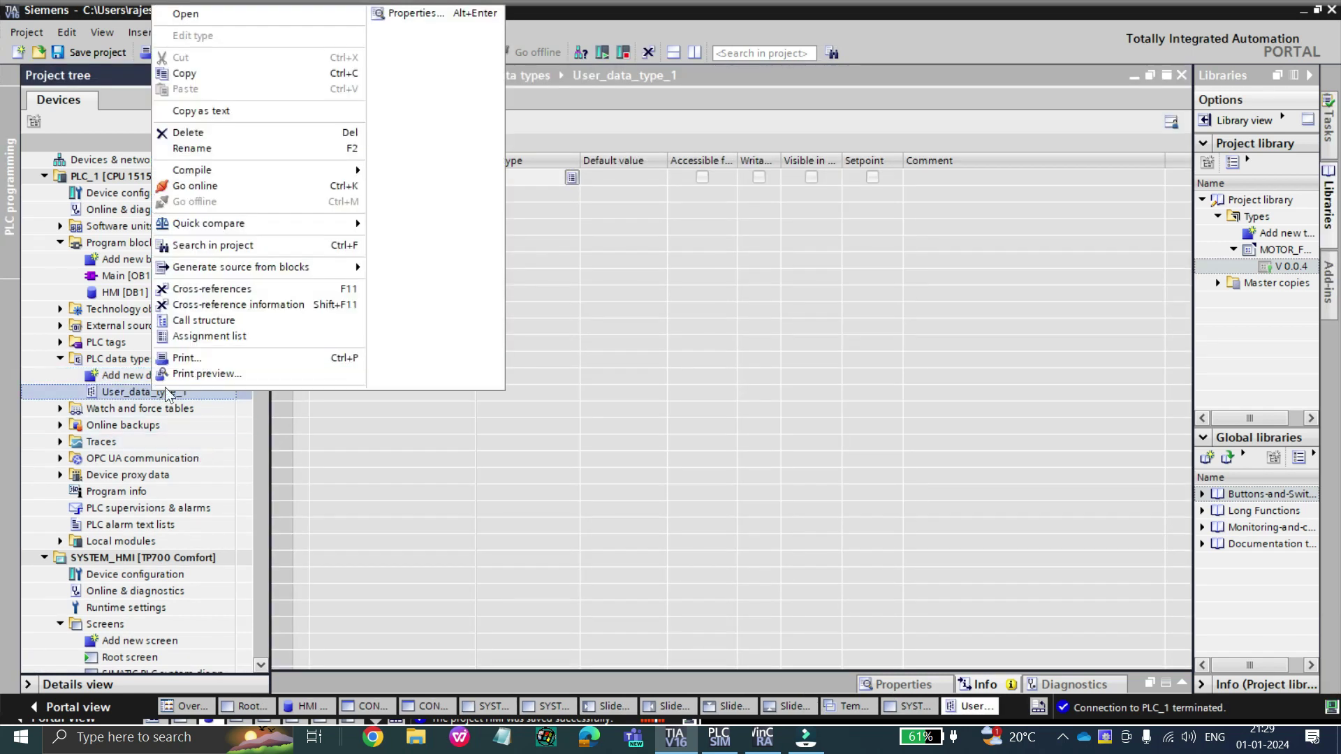
{"action": "left_click", "coordinate": [423, 15]}
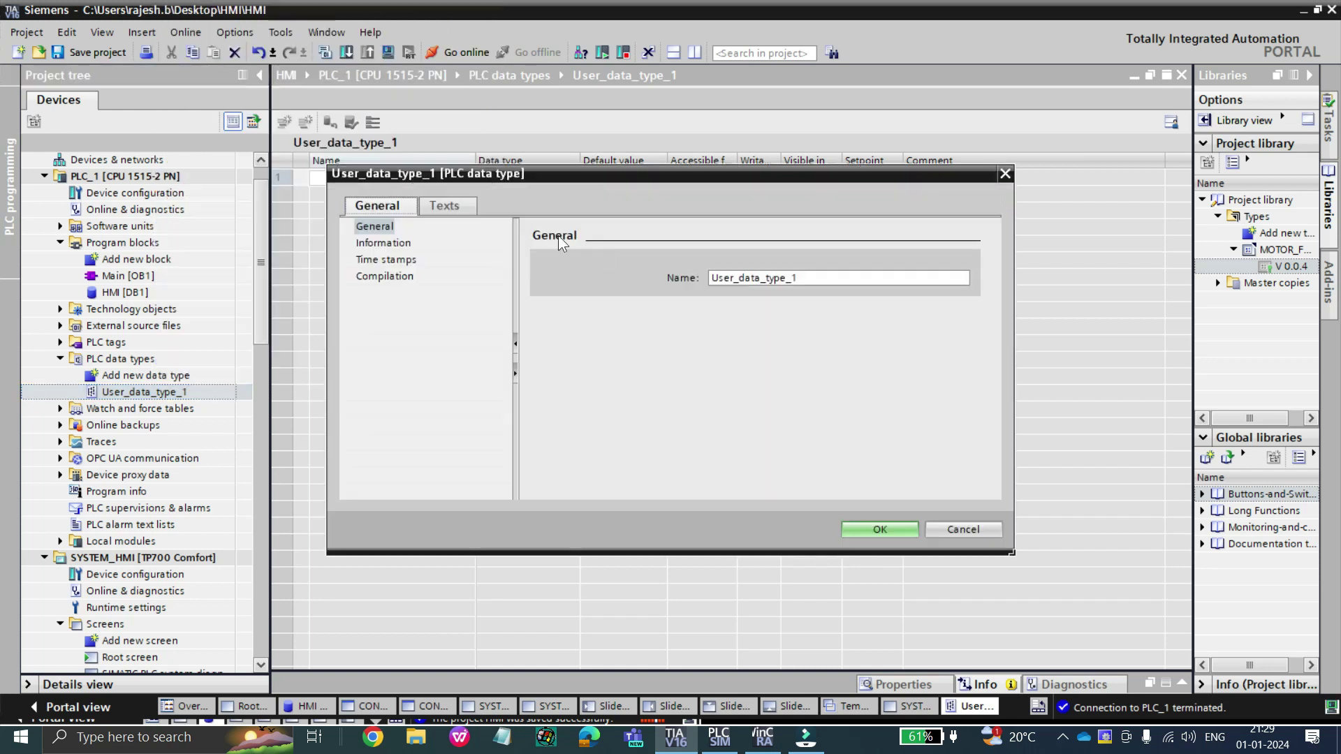
{"action": "left_click_drag", "start_coordinate": [807, 279], "coordinate": [626, 279]}
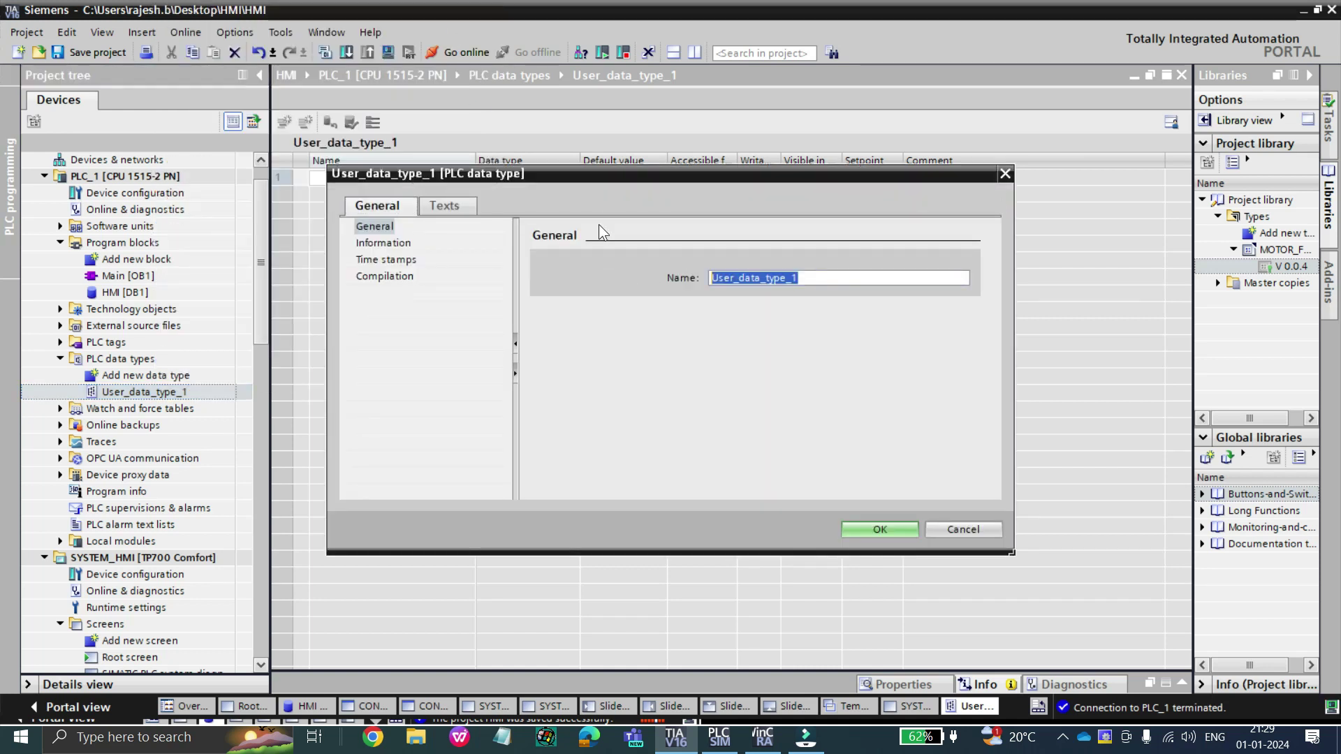
{"action": "type", "text": "Motor"}
{"action": "key", "text": "BackSpace"}
{"action": "key", "text": "BackSpace"}
{"action": "key", "text": "BackSpace"}
{"action": "key", "text": "BackSpace"}
{"action": "key", "text": "BackSpace"}
{"action": "type", "text": "MOTOR"}
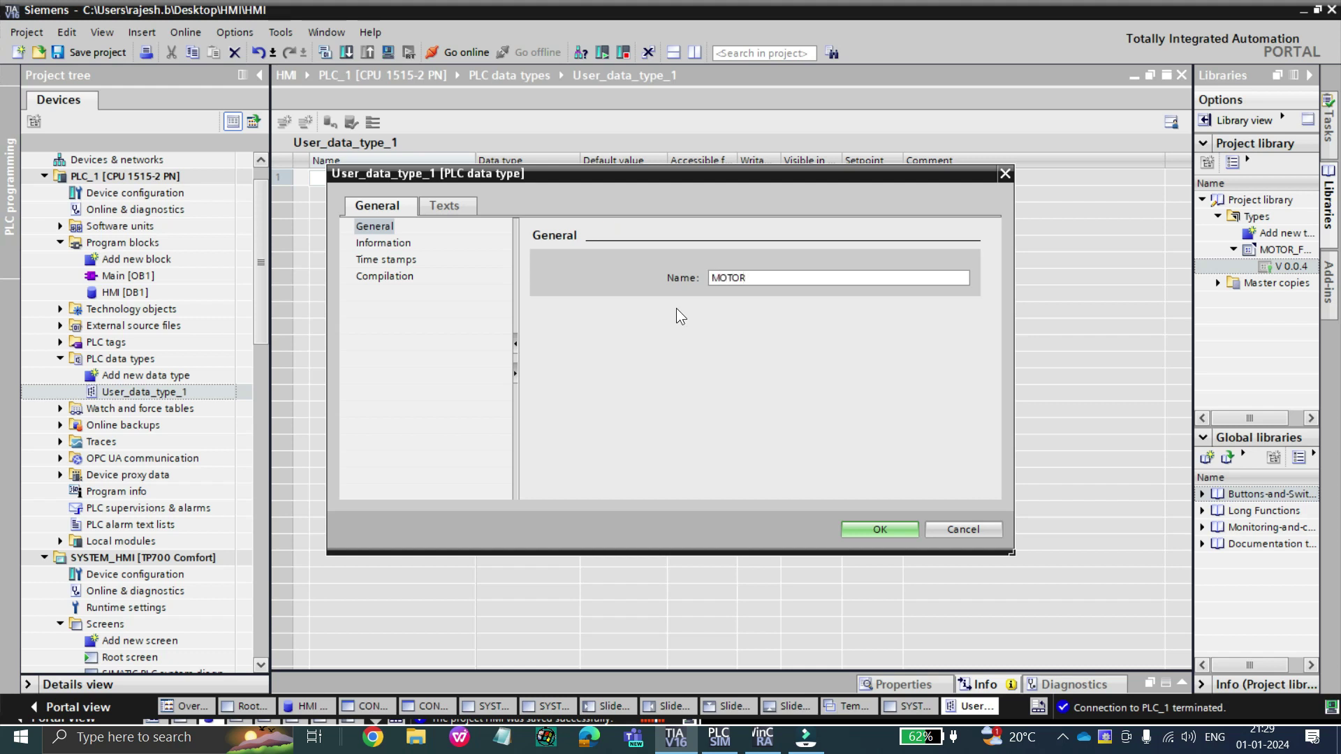
{"action": "left_click", "coordinate": [882, 529]}
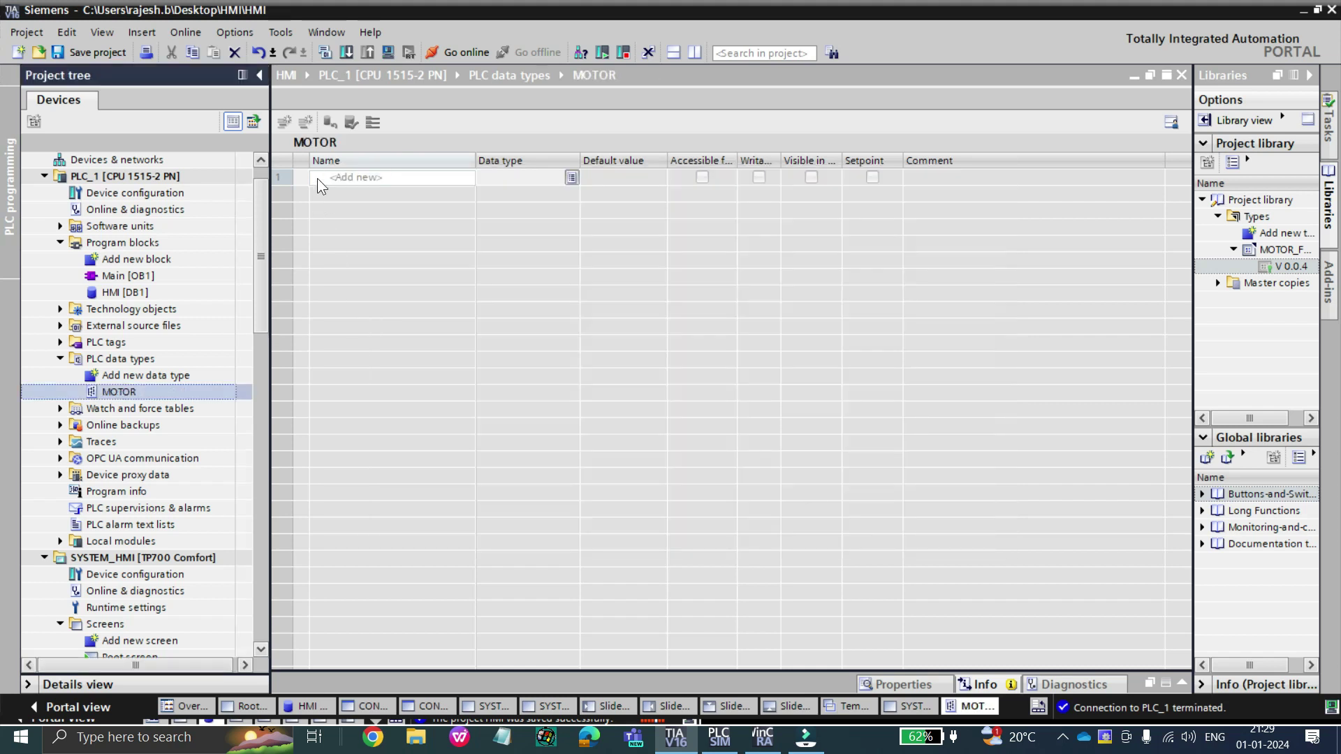
Open the HMI data block and collapse its MOTOR_1 and MOTOR_2 structures.
{"action": "double_click", "coordinate": [98, 292]}
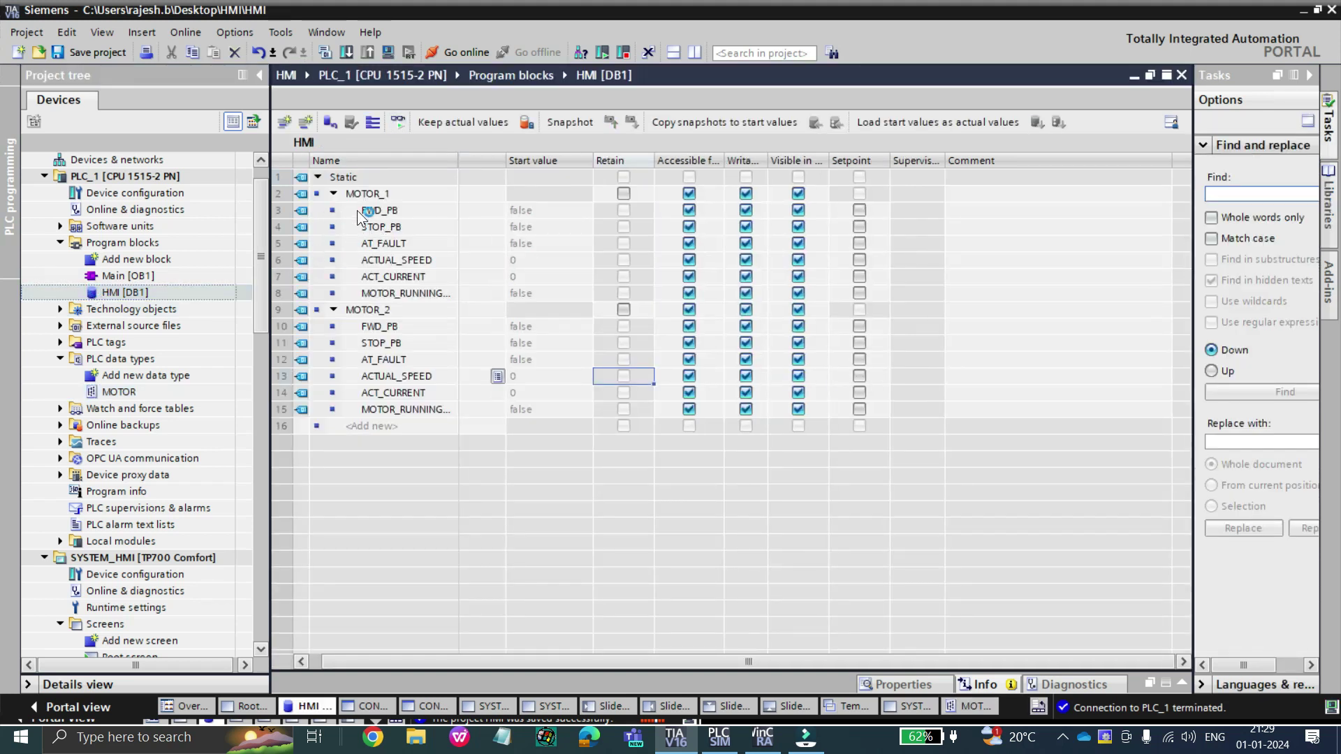
{"action": "left_click", "coordinate": [332, 193]}
{"action": "left_click", "coordinate": [333, 210]}
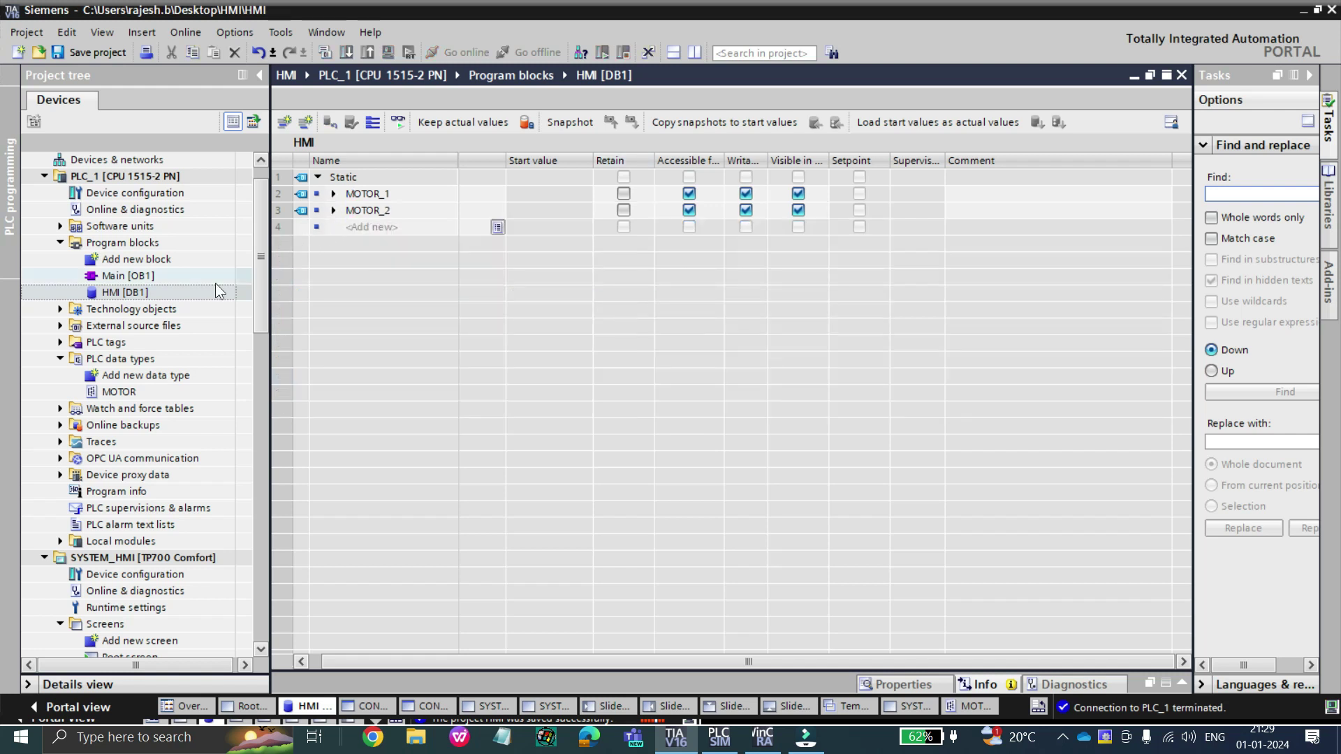
Add the Bool elements FAULT_INDICATOR and RUNNING_INDICATOR to the MOTOR data type.
{"action": "double_click", "coordinate": [130, 393]}
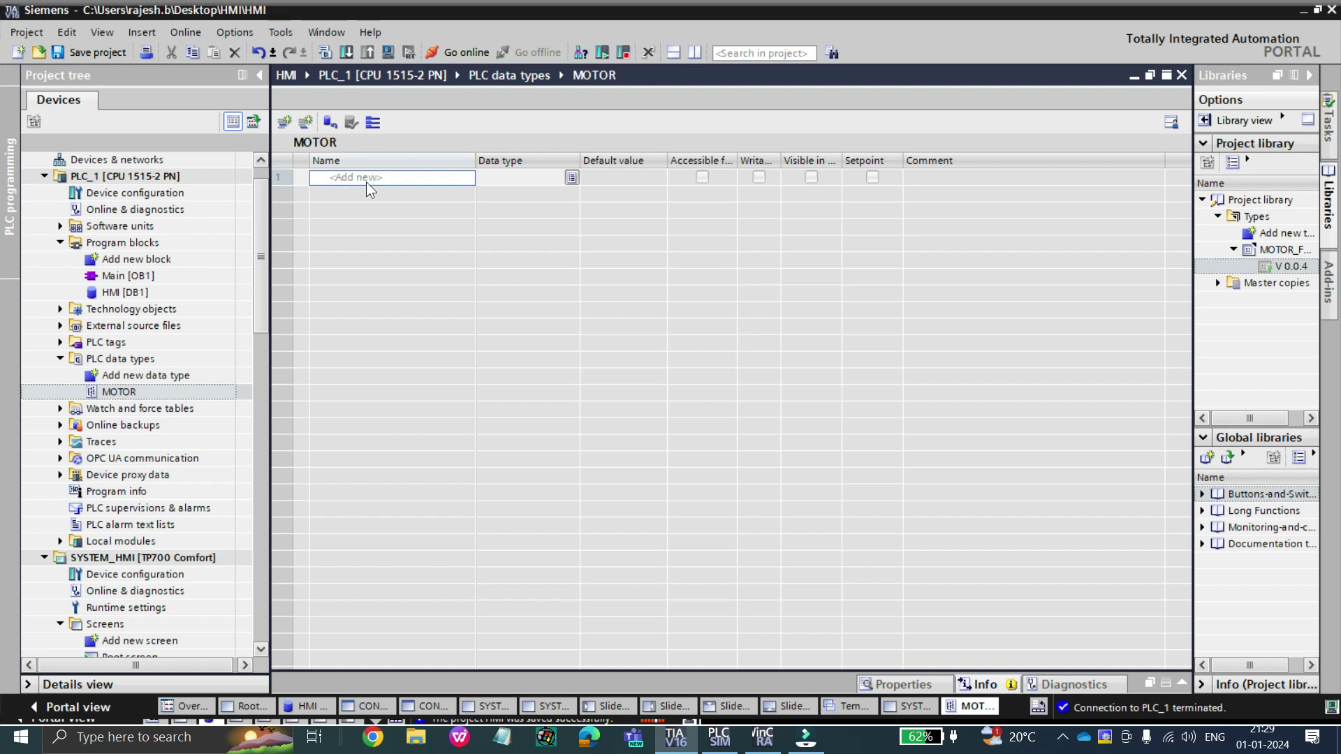
{"action": "left_click", "coordinate": [366, 182]}
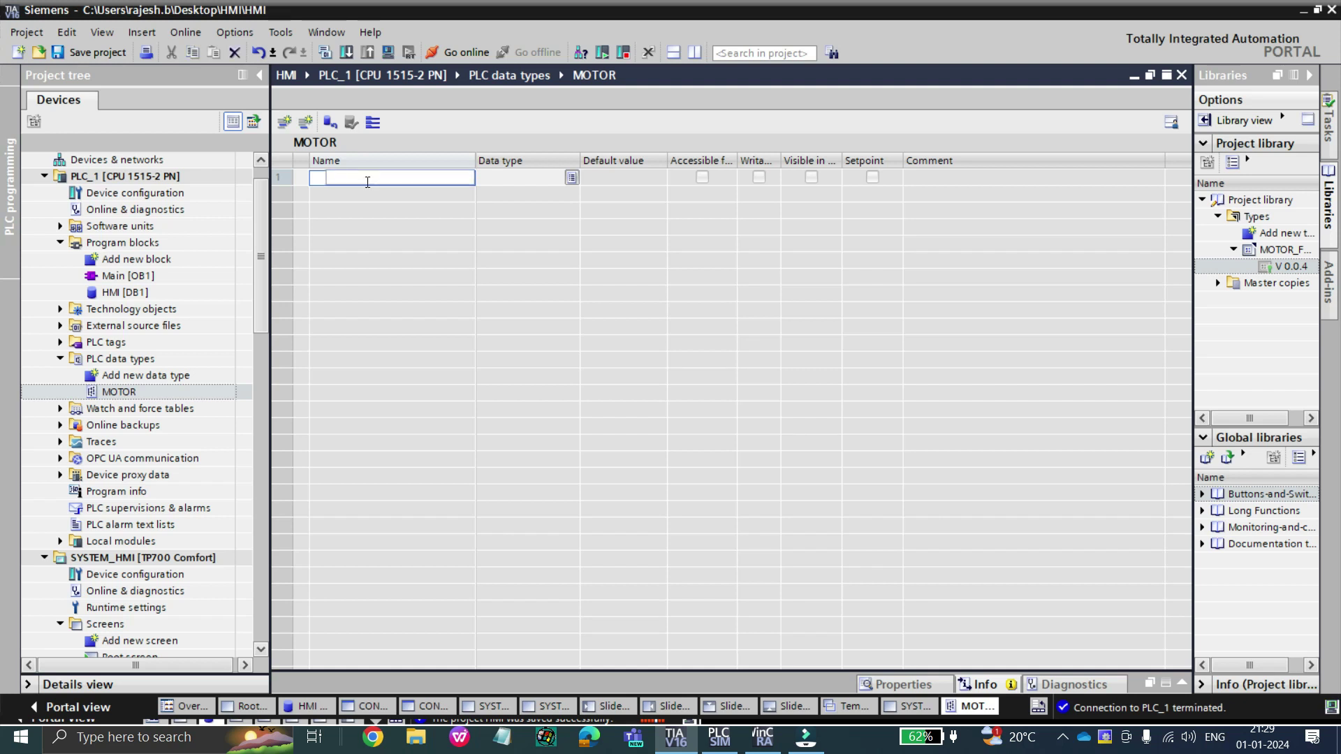
{"action": "type", "text": "FAULT_INDICATOR"}
{"action": "key", "text": "Return"}
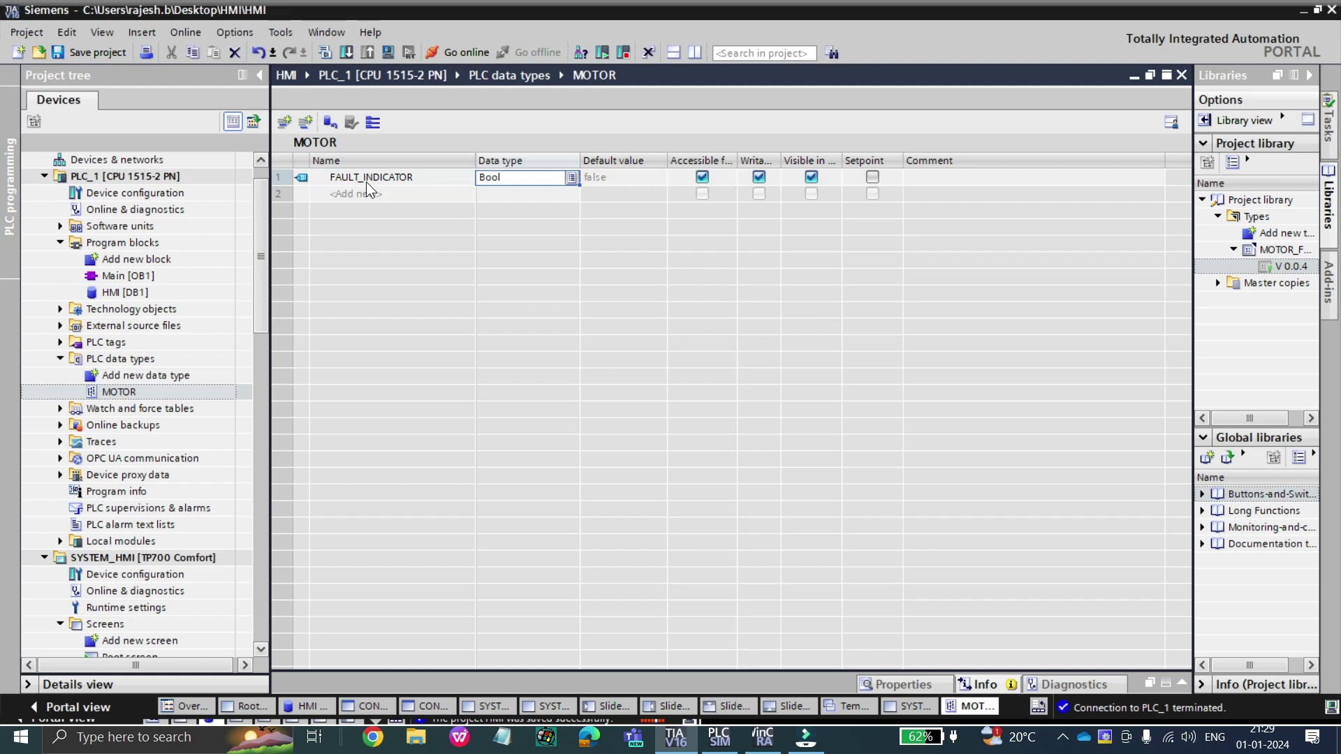
{"action": "left_click", "coordinate": [346, 187]}
{"action": "type", "text": "RUNNING_IND"}
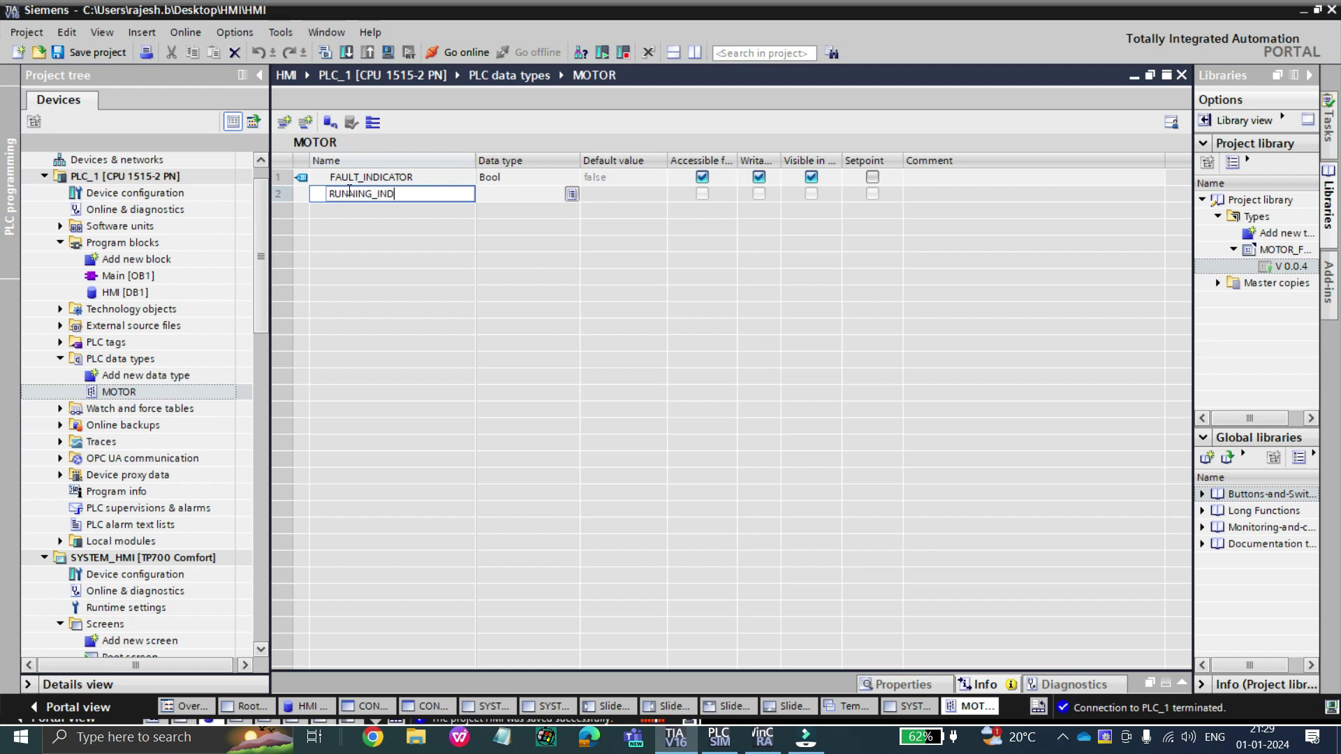
{"action": "type", "text": "ICATOR"}
{"action": "key", "text": "Return"}
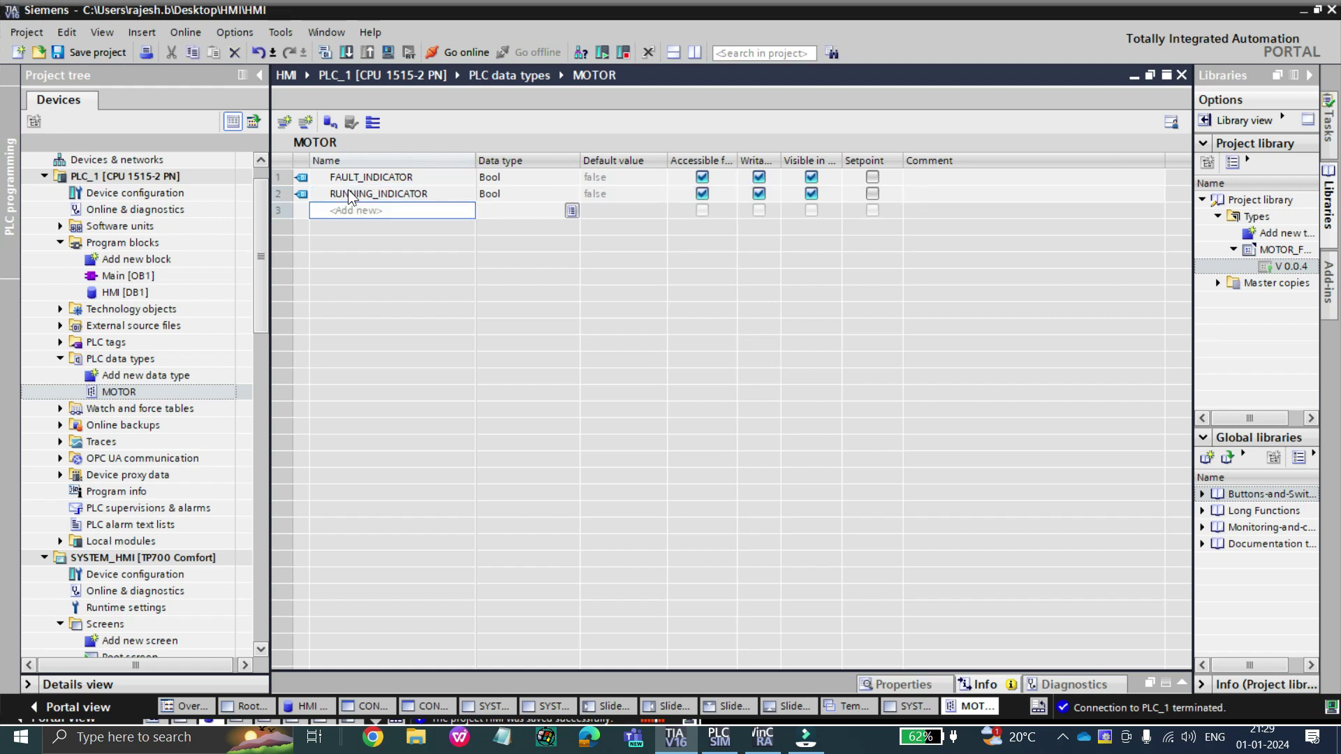
Add the Bool elements RUN_PB and STOP_PB to the MOTOR data type.
{"action": "type", "text": "RUN+_"}
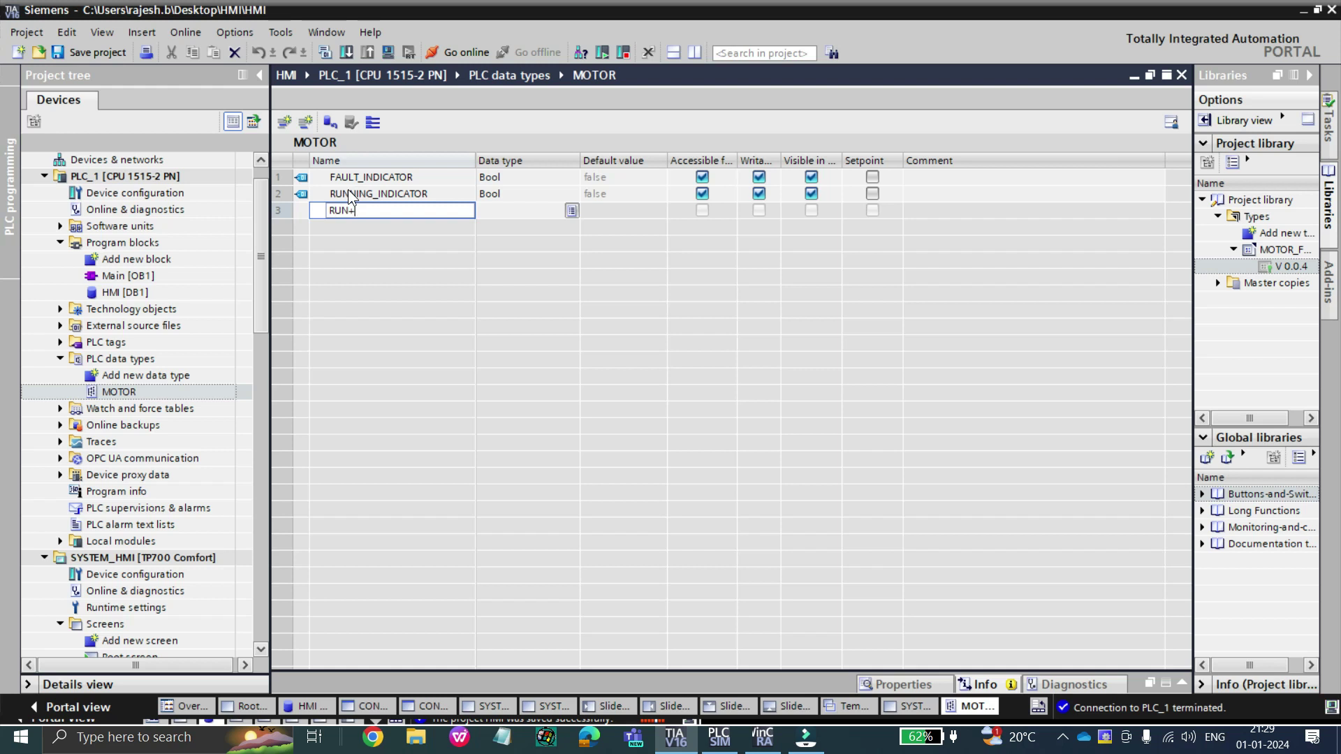
{"action": "type", "text": "PB"}
{"action": "key", "text": "Return"}
{"action": "type", "text": "ST"}
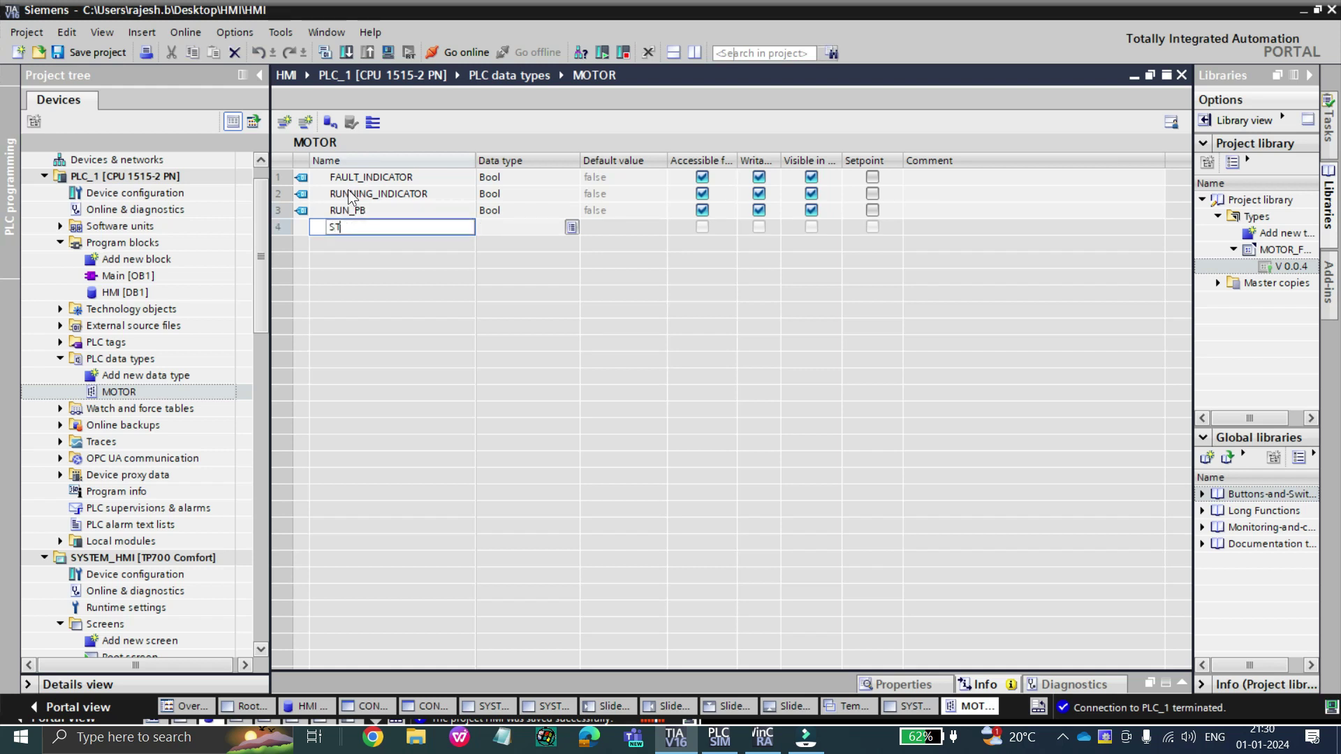
{"action": "type", "text": "OP_PB"}
{"action": "key", "text": "Return"}
Add an ACTUAL_SPEED element of type Int to the MOTOR data type and close its editor.
{"action": "type", "text": "ACTUAL_SPEED"}
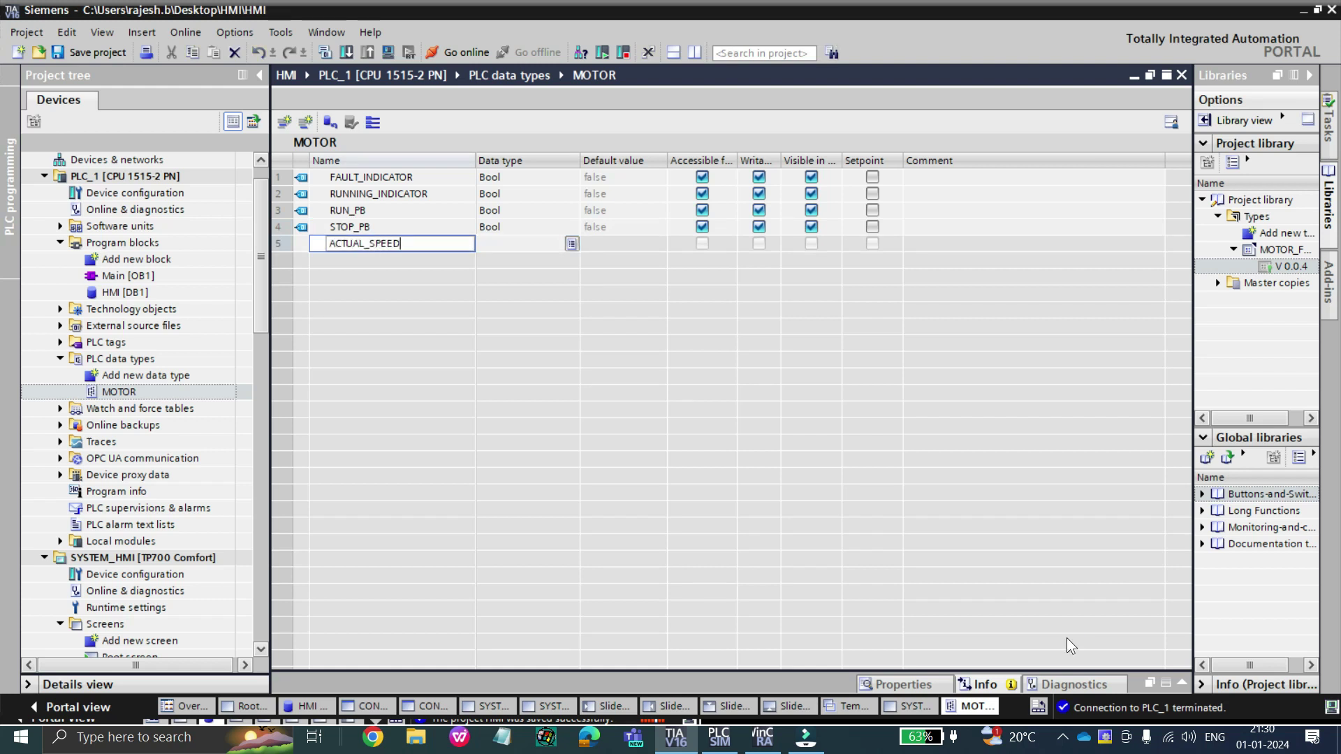
{"action": "key", "text": "Tab"}
{"action": "type", "text": "INT"}
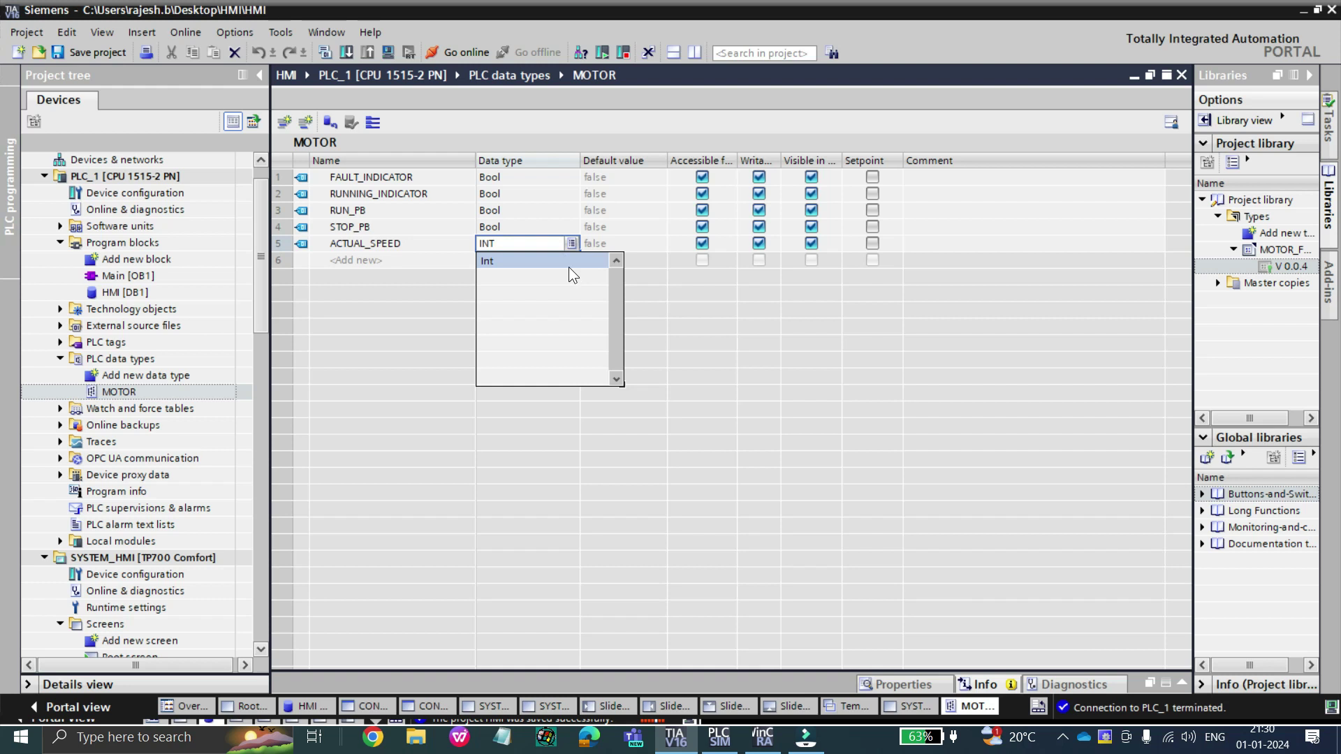
{"action": "left_click", "coordinate": [567, 264]}
{"action": "key", "text": "Return"}
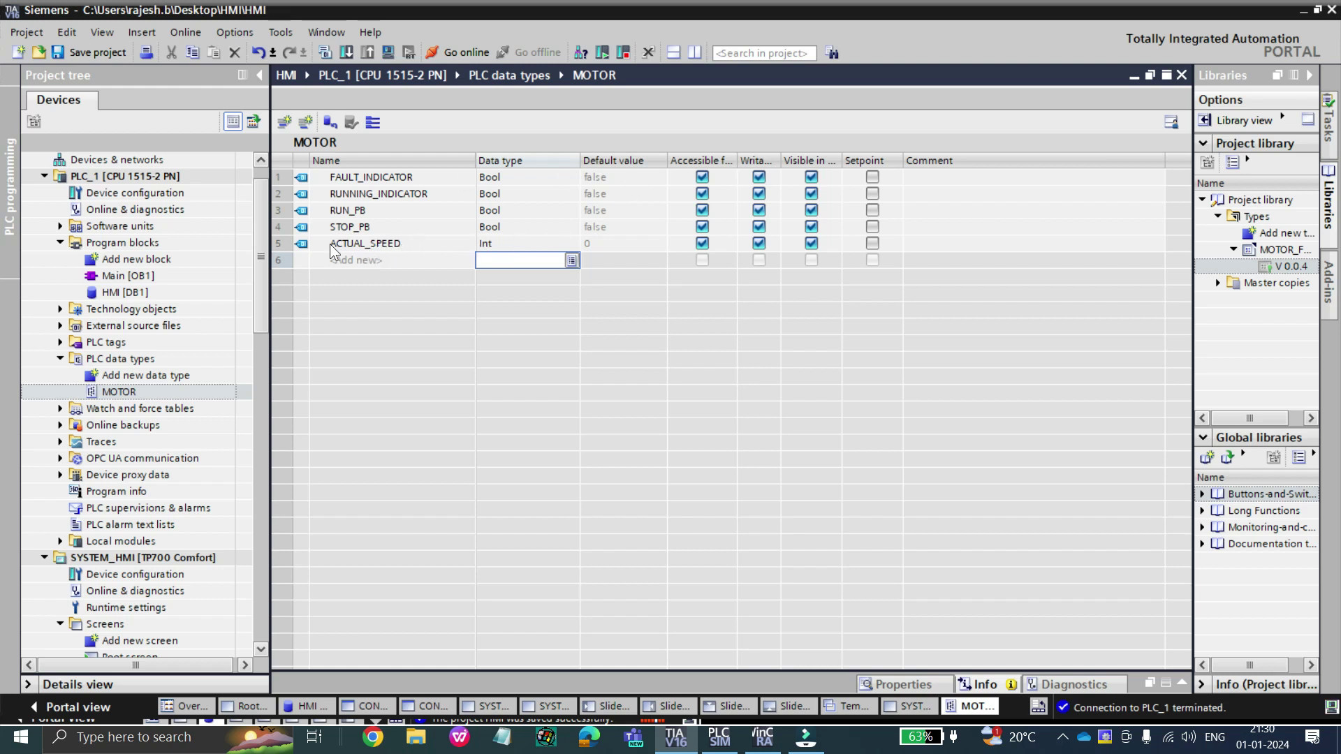
{"action": "left_click", "coordinate": [139, 395]}
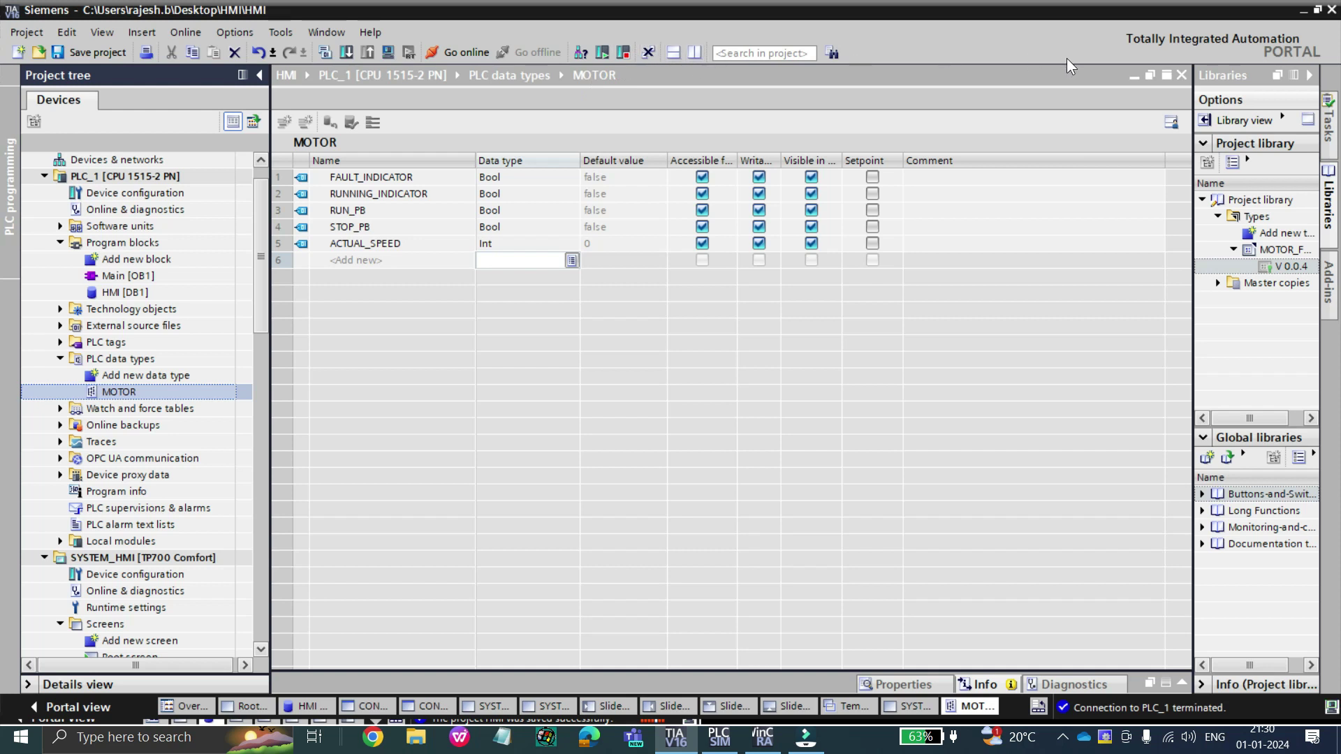
{"action": "left_click", "coordinate": [1185, 79]}
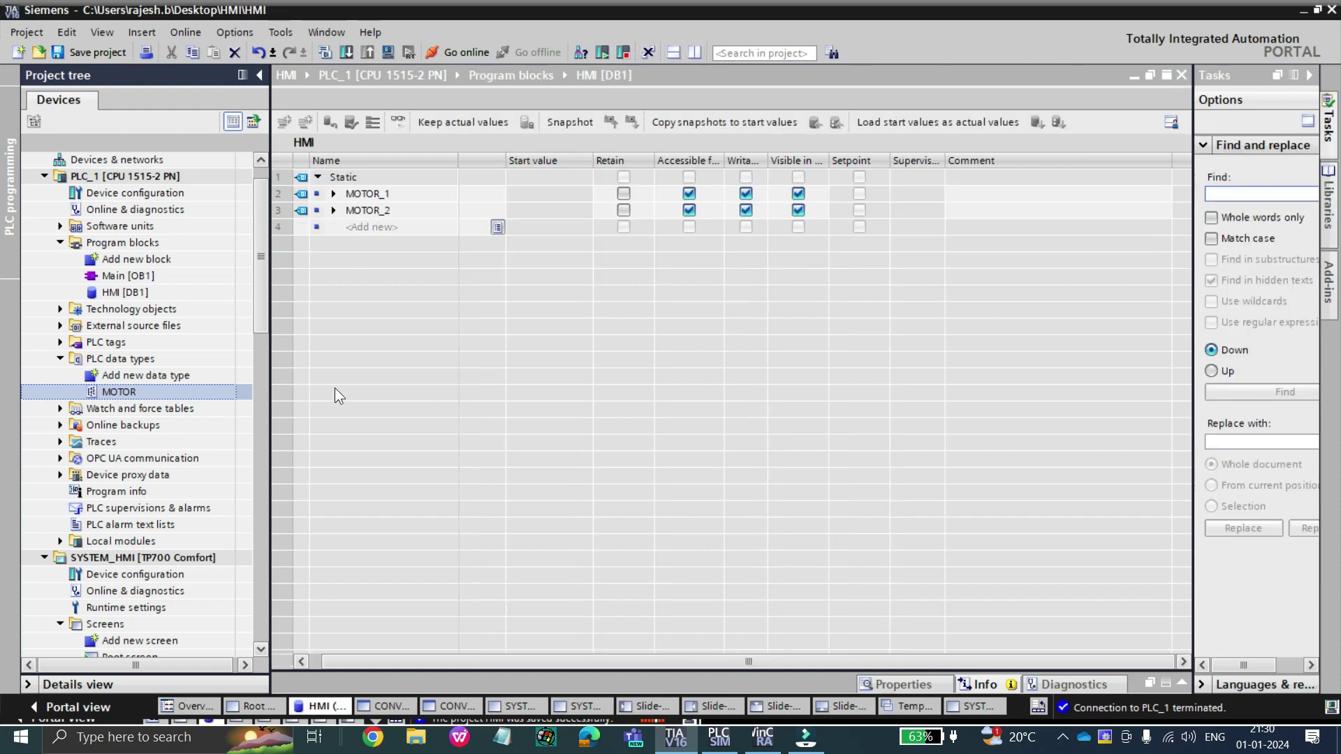
{"action": "left_click", "coordinate": [333, 194]}
{"action": "left_click", "coordinate": [333, 194]}
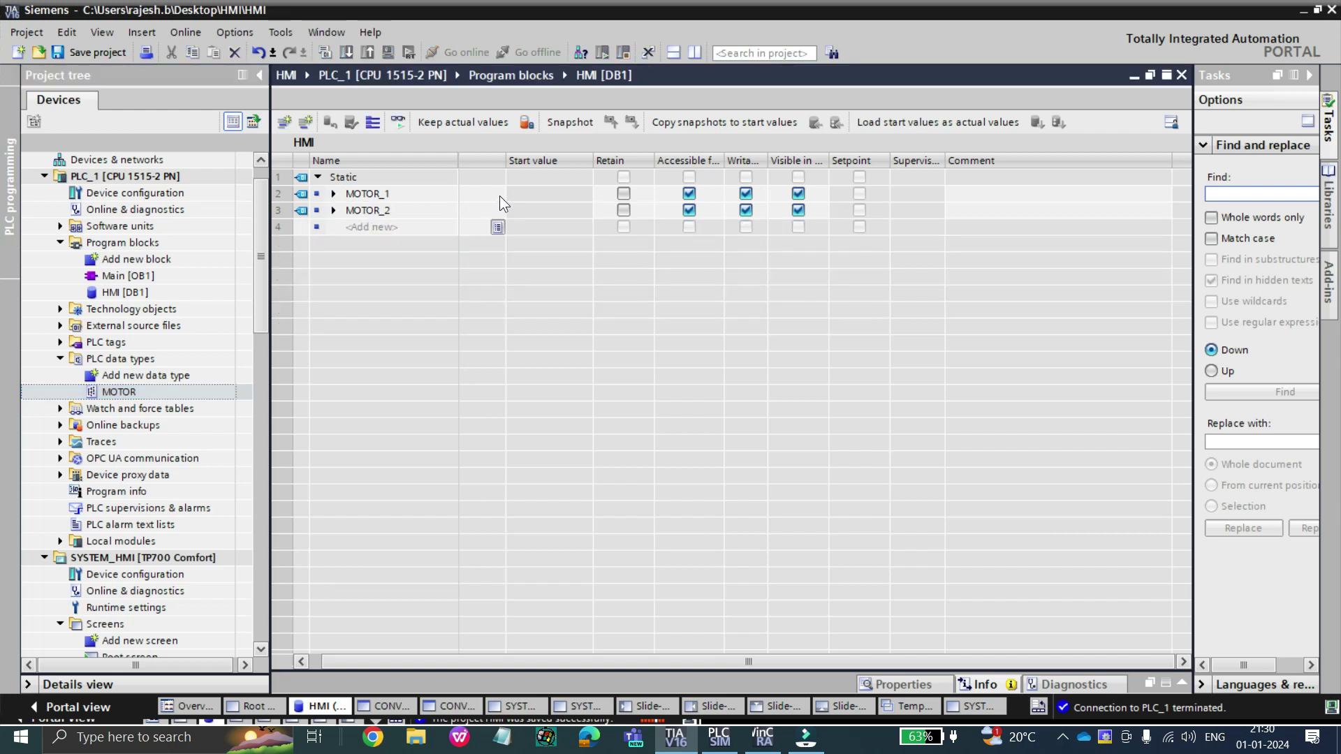
{"action": "left_click", "coordinate": [302, 193]}
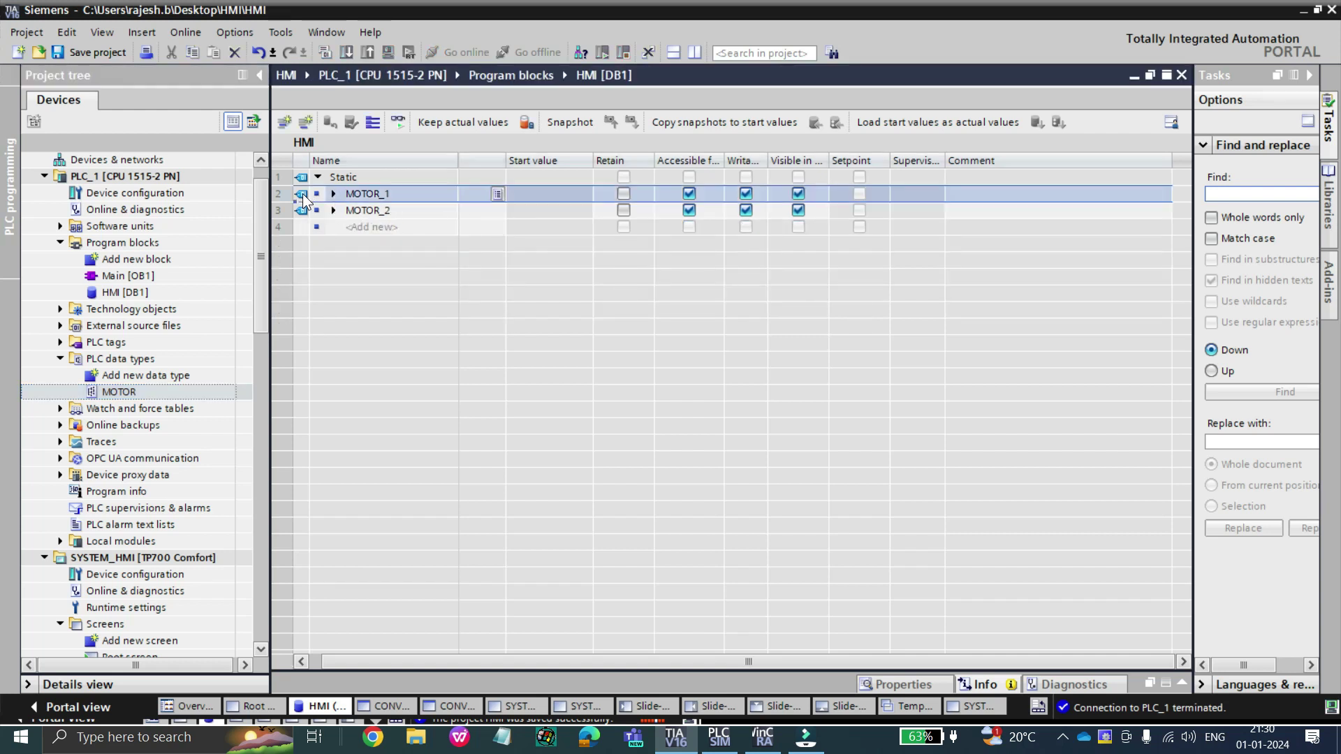
{"action": "left_click", "coordinate": [302, 216], "text": "shift"}
{"action": "left_click", "coordinate": [302, 213]}
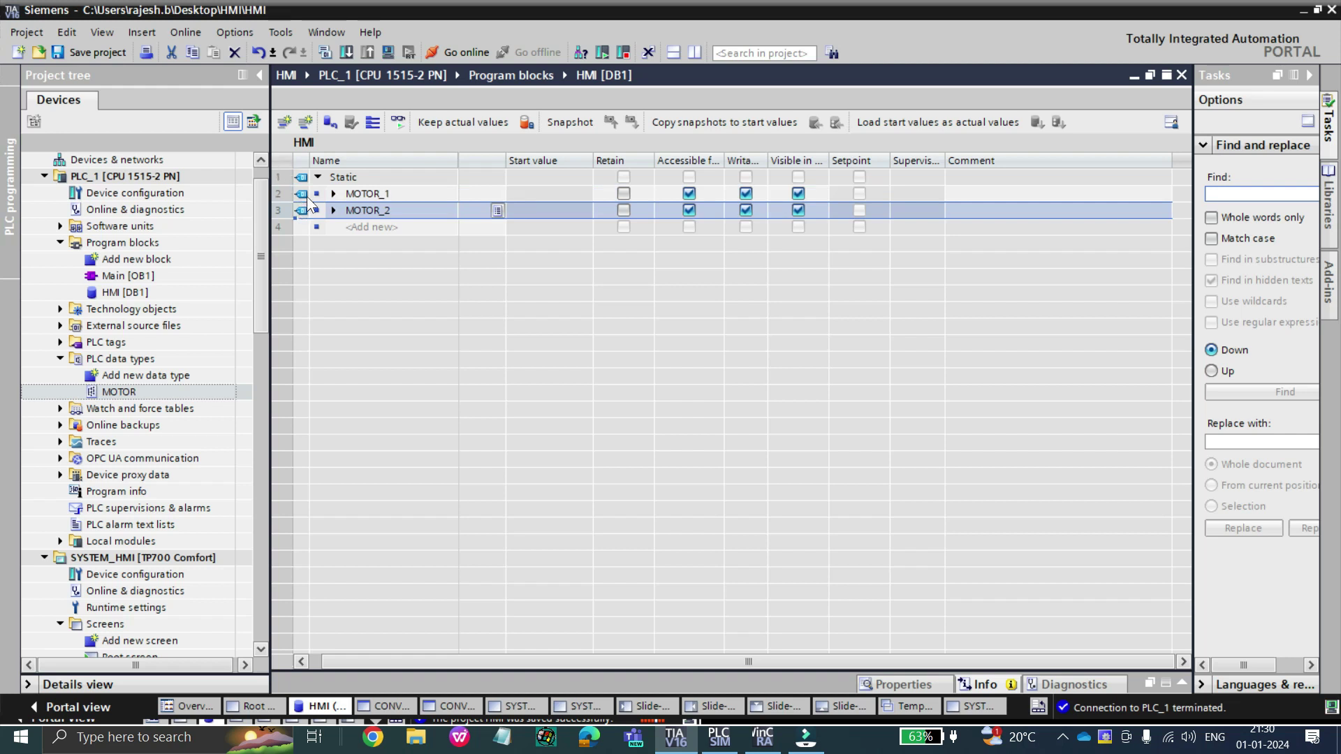
Add a CONVEYOR_1 variable below MOTOR_2 in the HMI data block and assign it the "MOTOR" data type.
{"action": "left_click", "coordinate": [360, 227]}
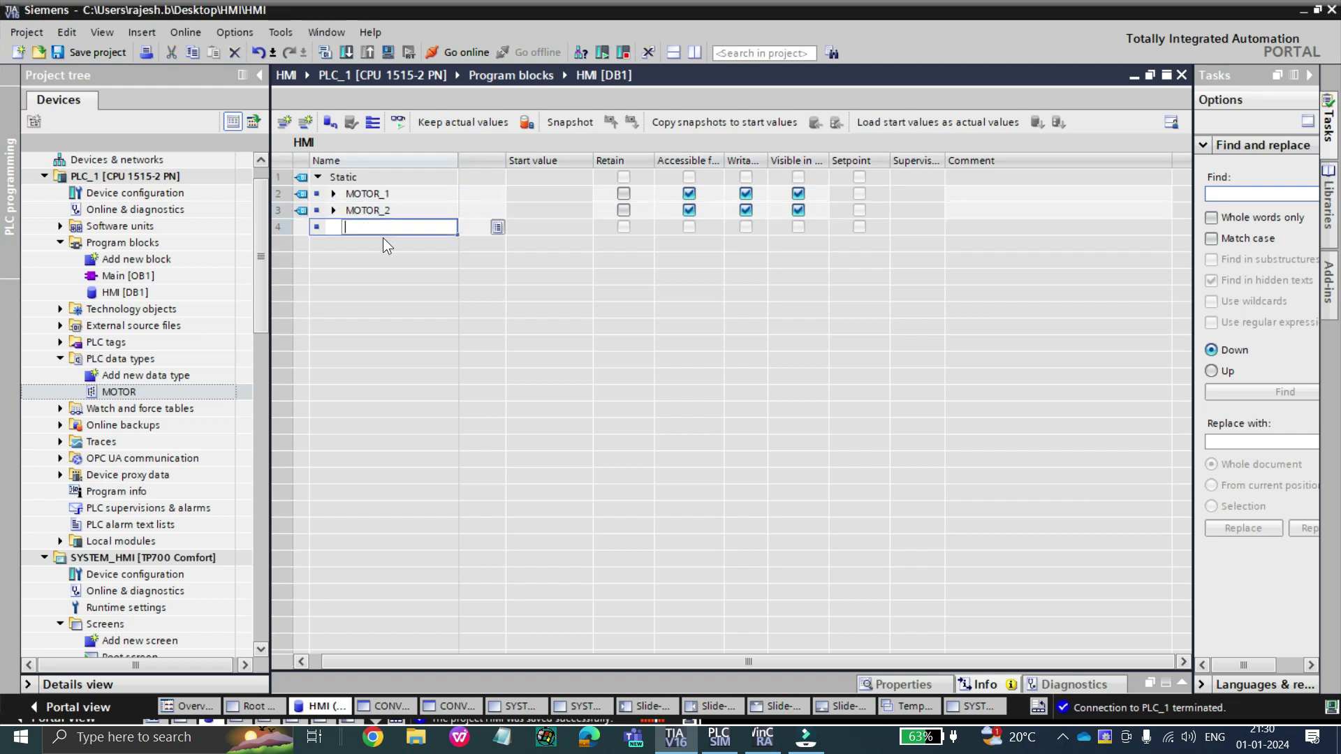
{"action": "type", "text": "CONVEYOR_1"}
{"action": "key", "text": "Tab"}
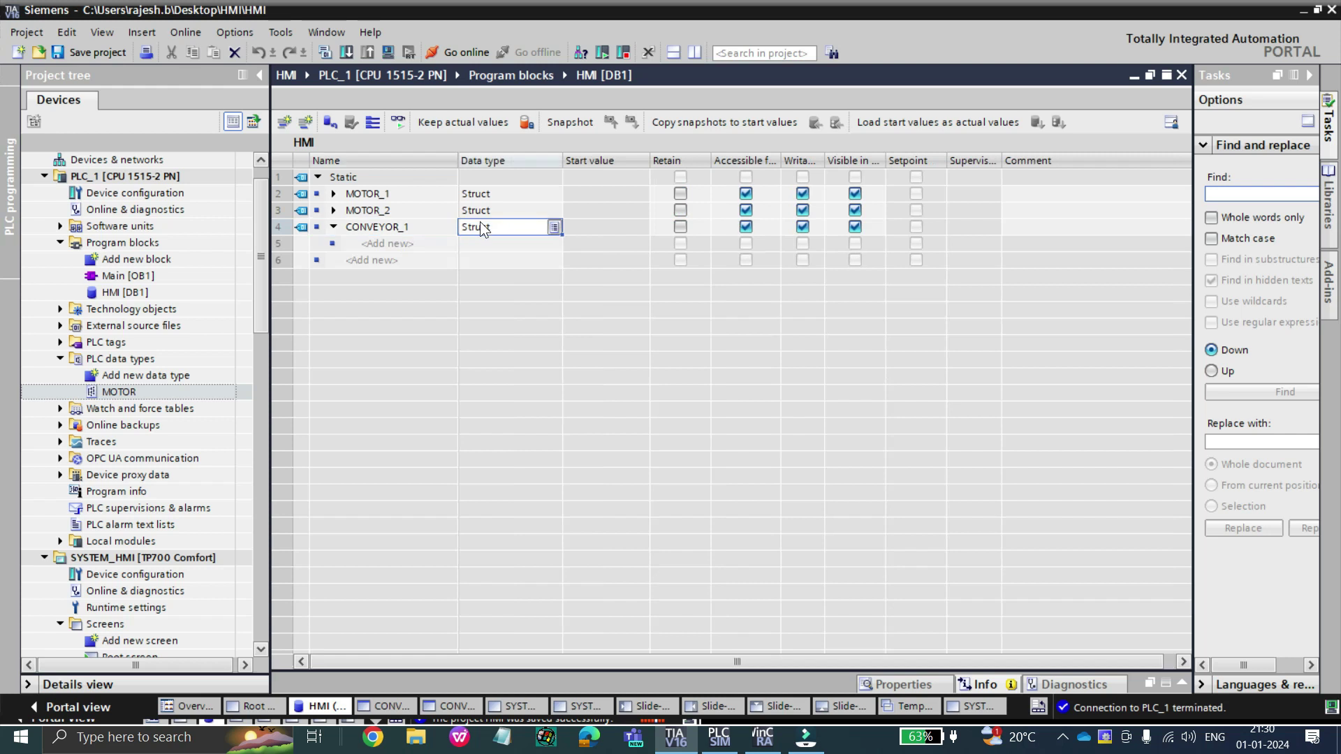
{"action": "double_click", "coordinate": [494, 229]}
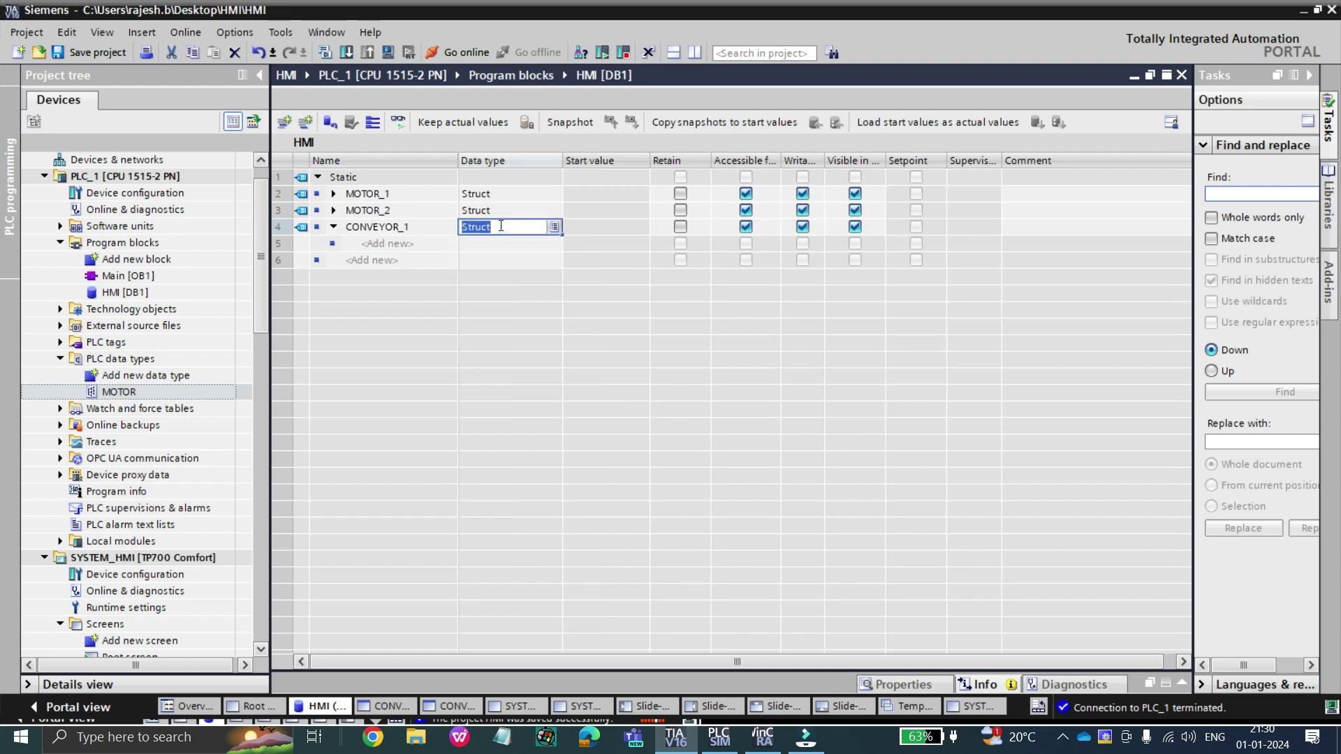
{"action": "type", "text": "MO"}
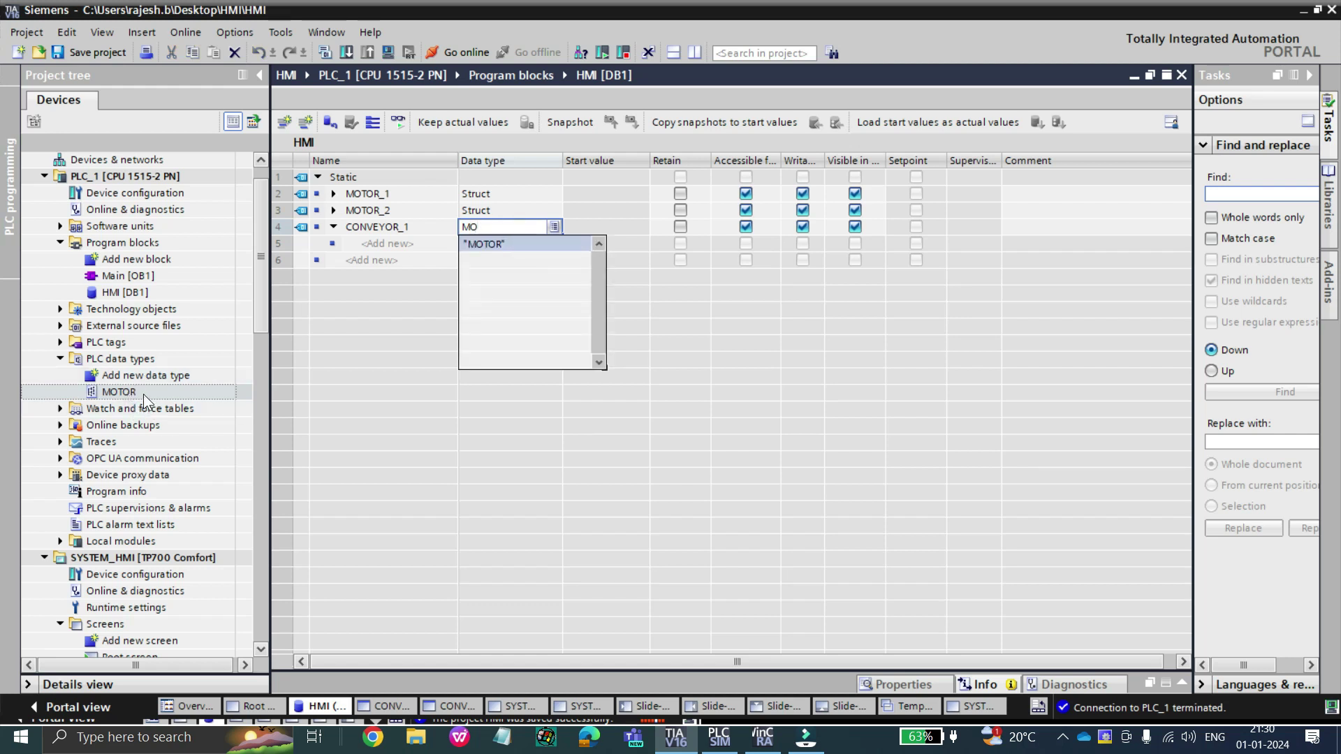
{"action": "left_click", "coordinate": [528, 241]}
{"action": "key", "text": "Return"}
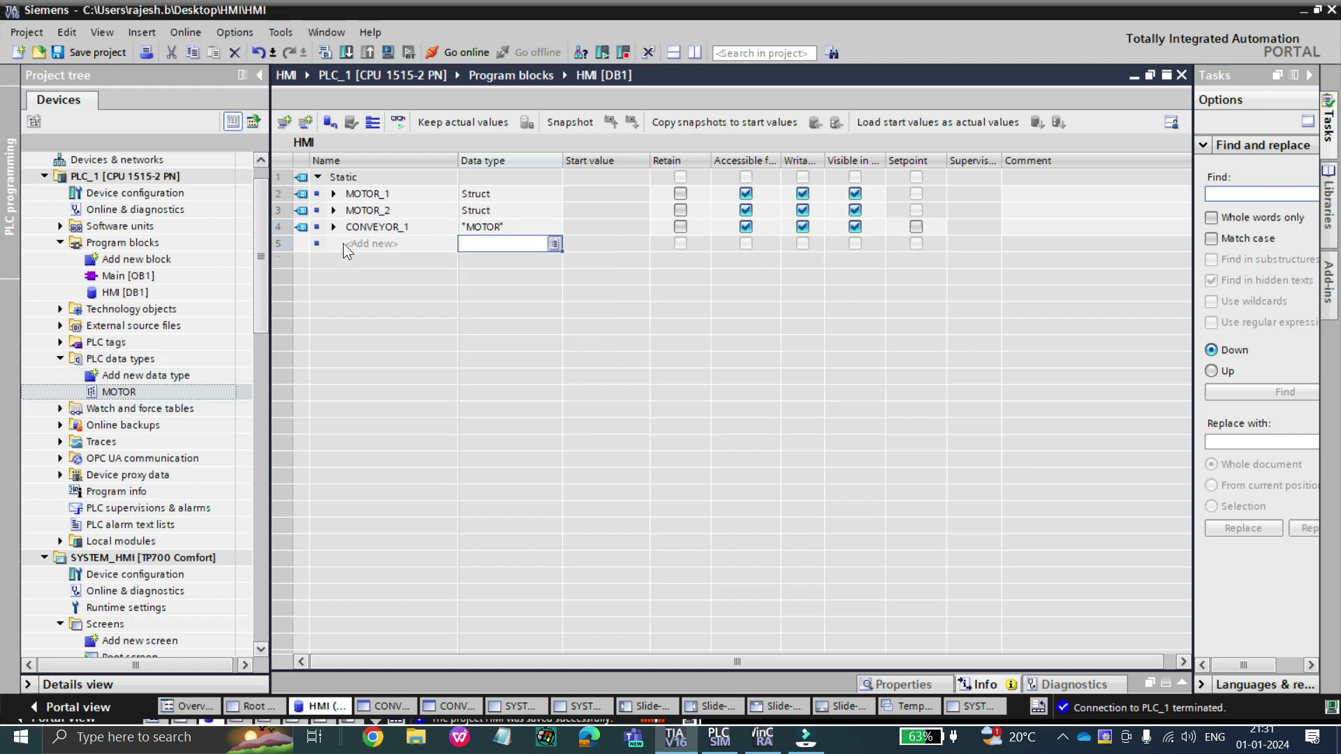
Examine the elements contained in CONVEYOR_1 in the HMI data block.
{"action": "left_click", "coordinate": [334, 226]}
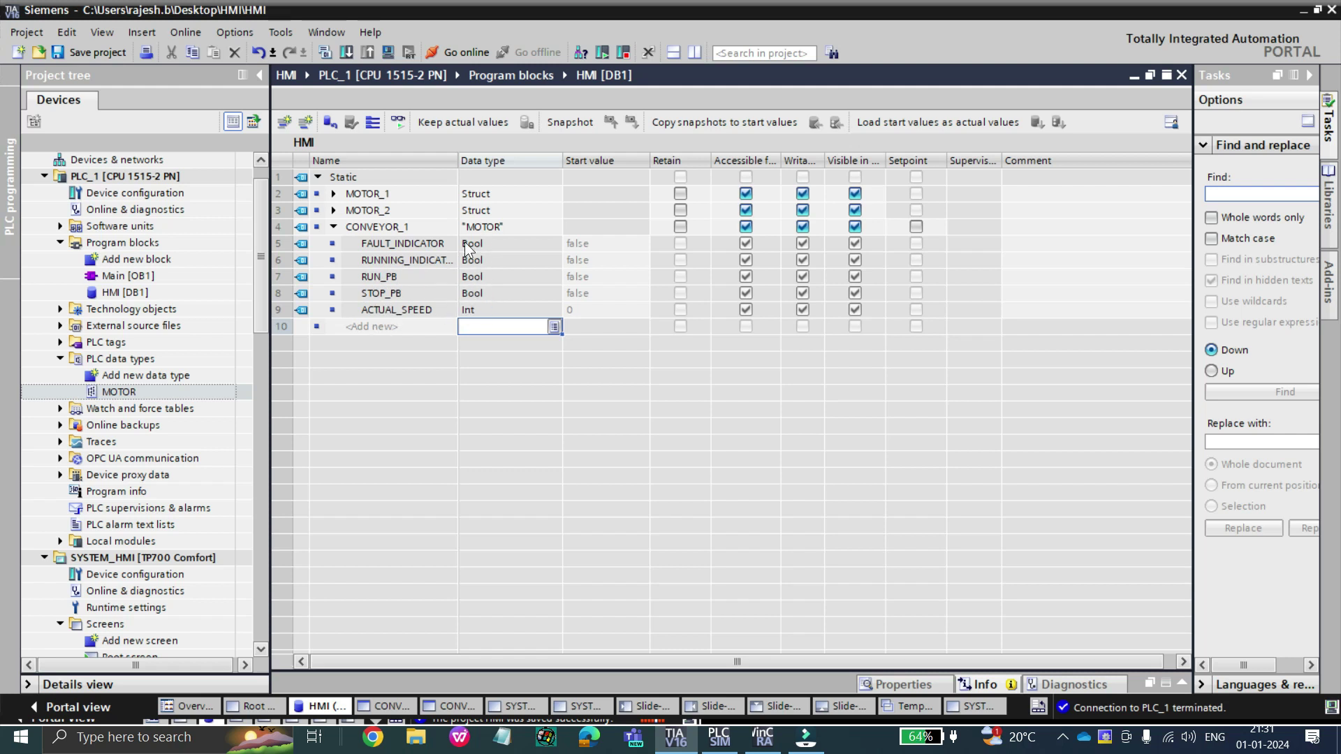
{"action": "left_click", "coordinate": [334, 224]}
{"action": "left_click", "coordinate": [112, 394]}
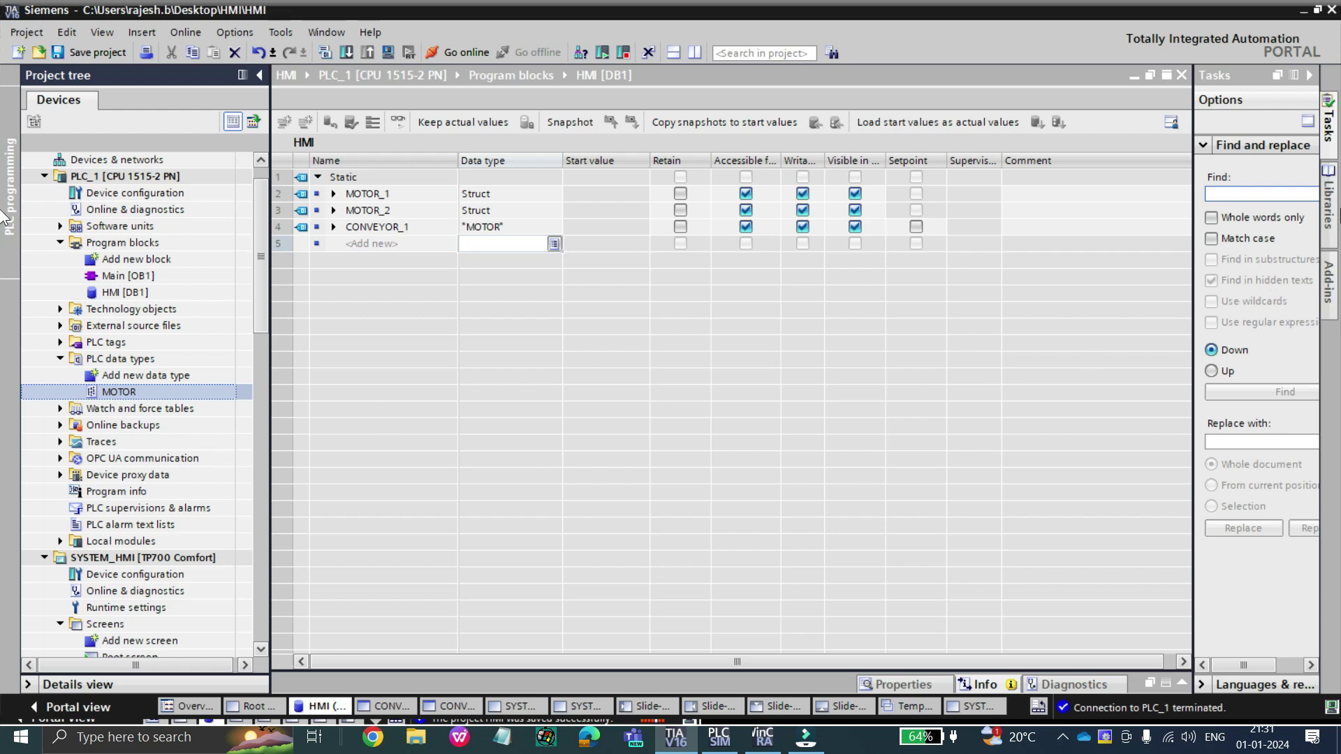
Open MOTOR_FACEPLATE V 0.0.4 from the project library for type editing and add a new property to its interface.
{"action": "left_click", "coordinate": [1328, 200]}
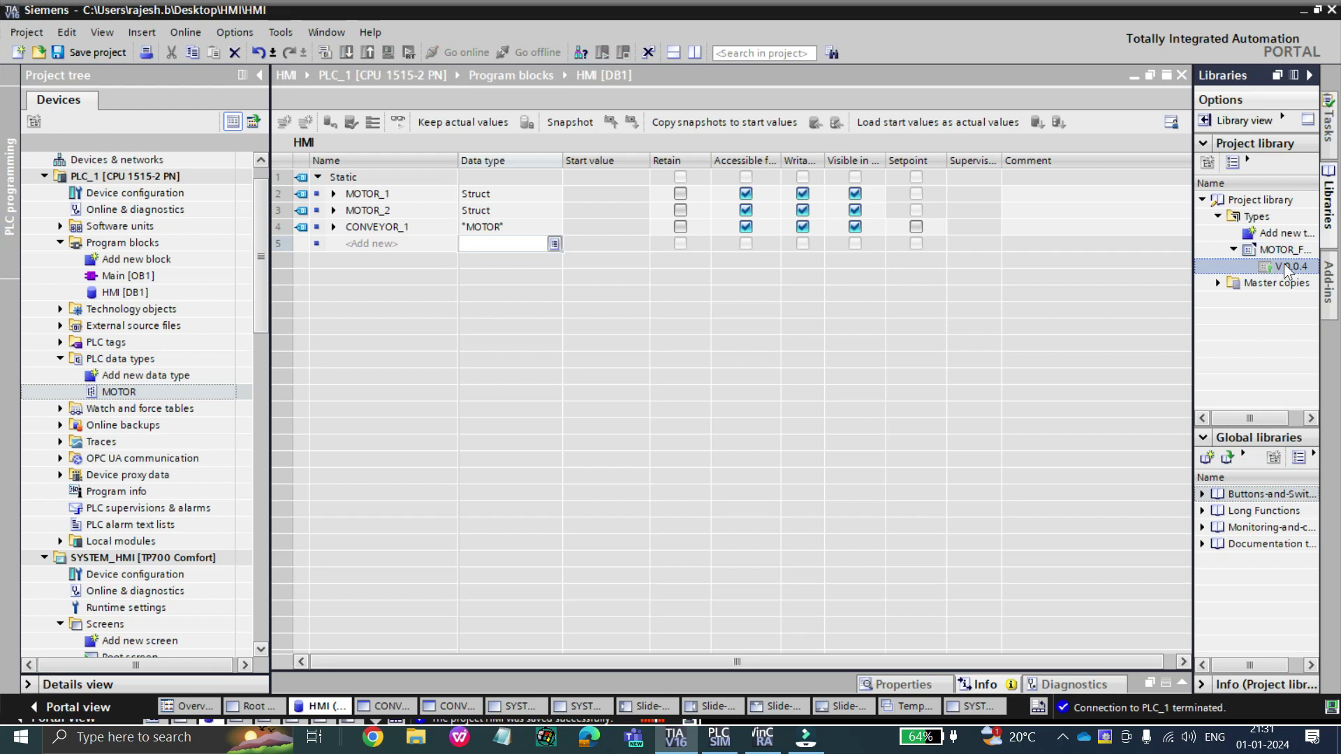
{"action": "right_click", "coordinate": [1289, 271]}
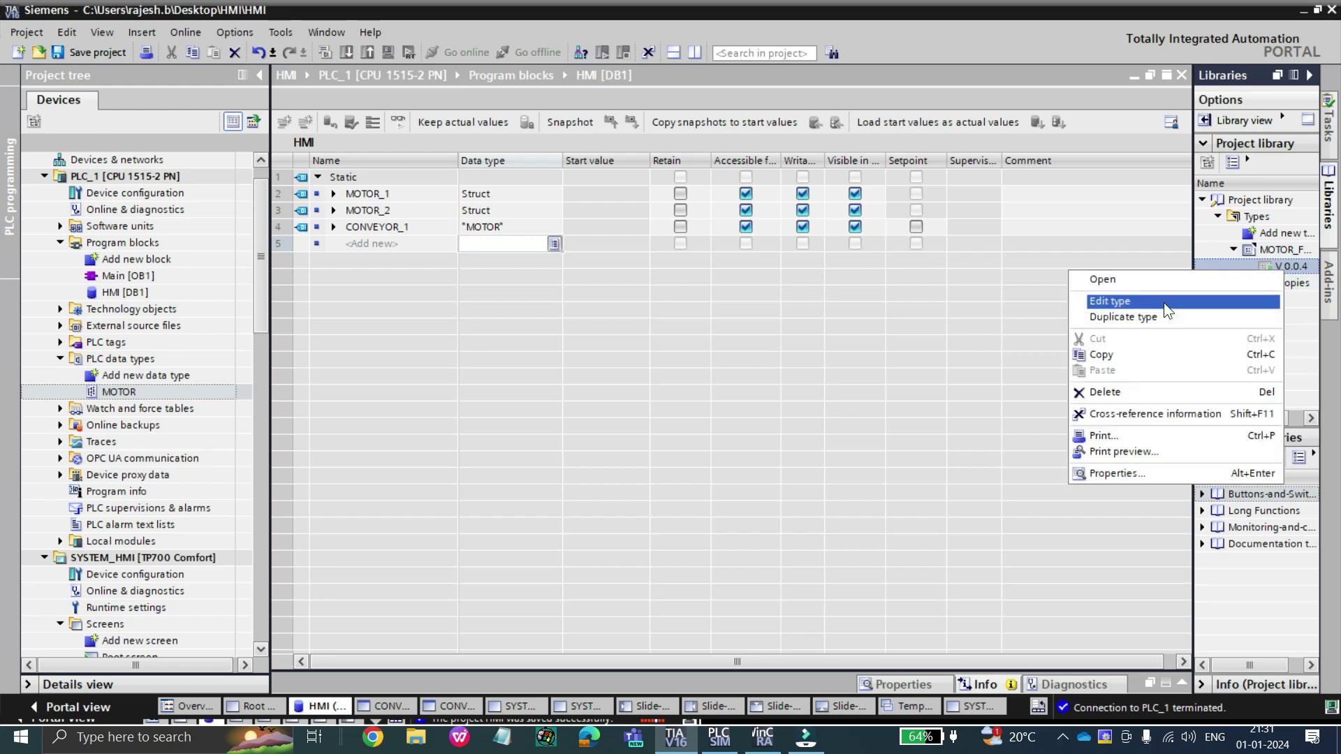
{"action": "left_click", "coordinate": [1164, 301]}
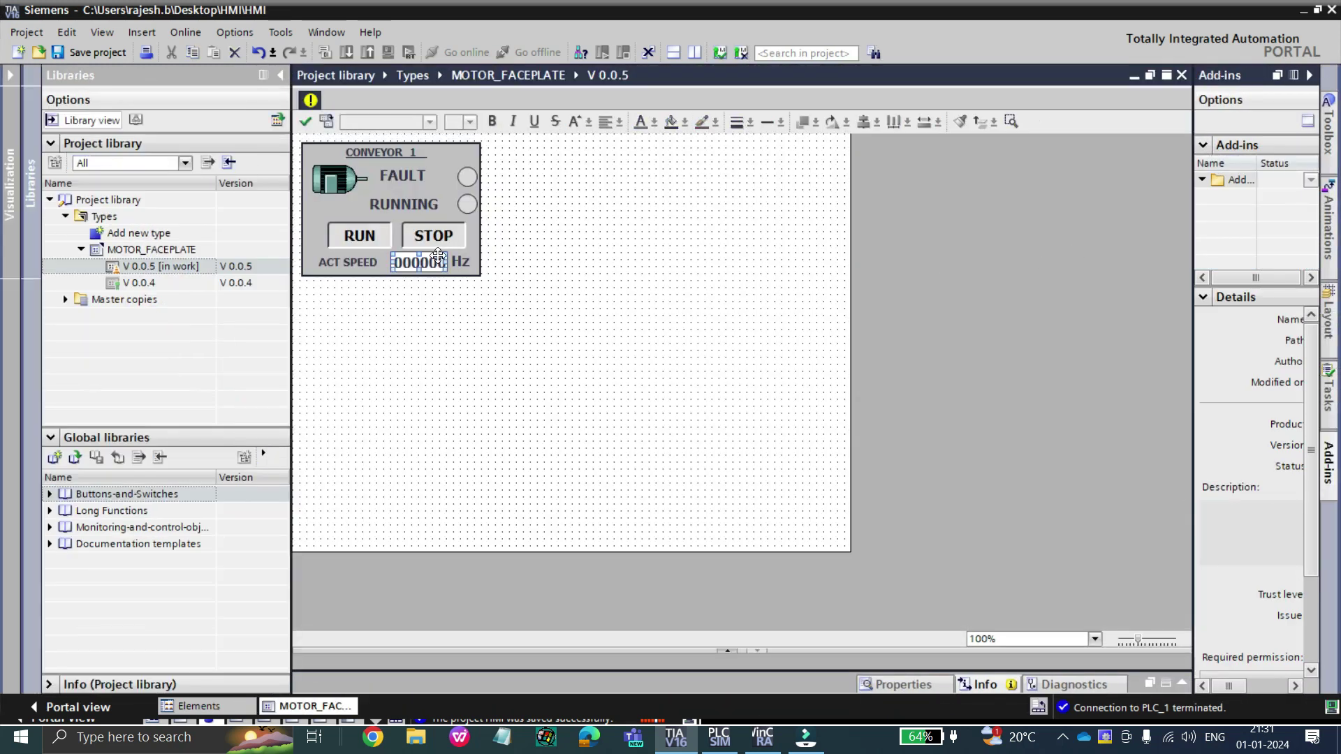
{"action": "left_click", "coordinate": [726, 648]}
{"action": "left_click", "coordinate": [961, 373]}
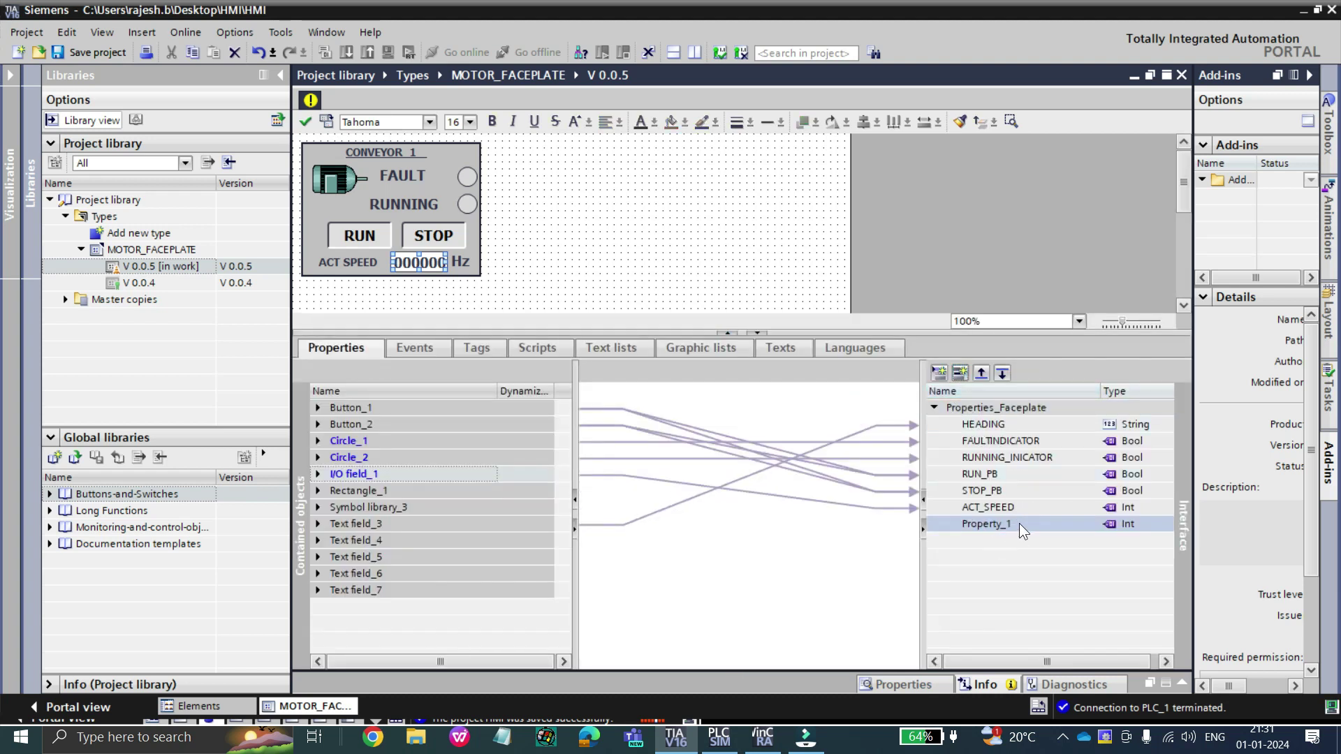
Look through the data types available for the new faceplate interface property.
{"action": "left_click", "coordinate": [1120, 522]}
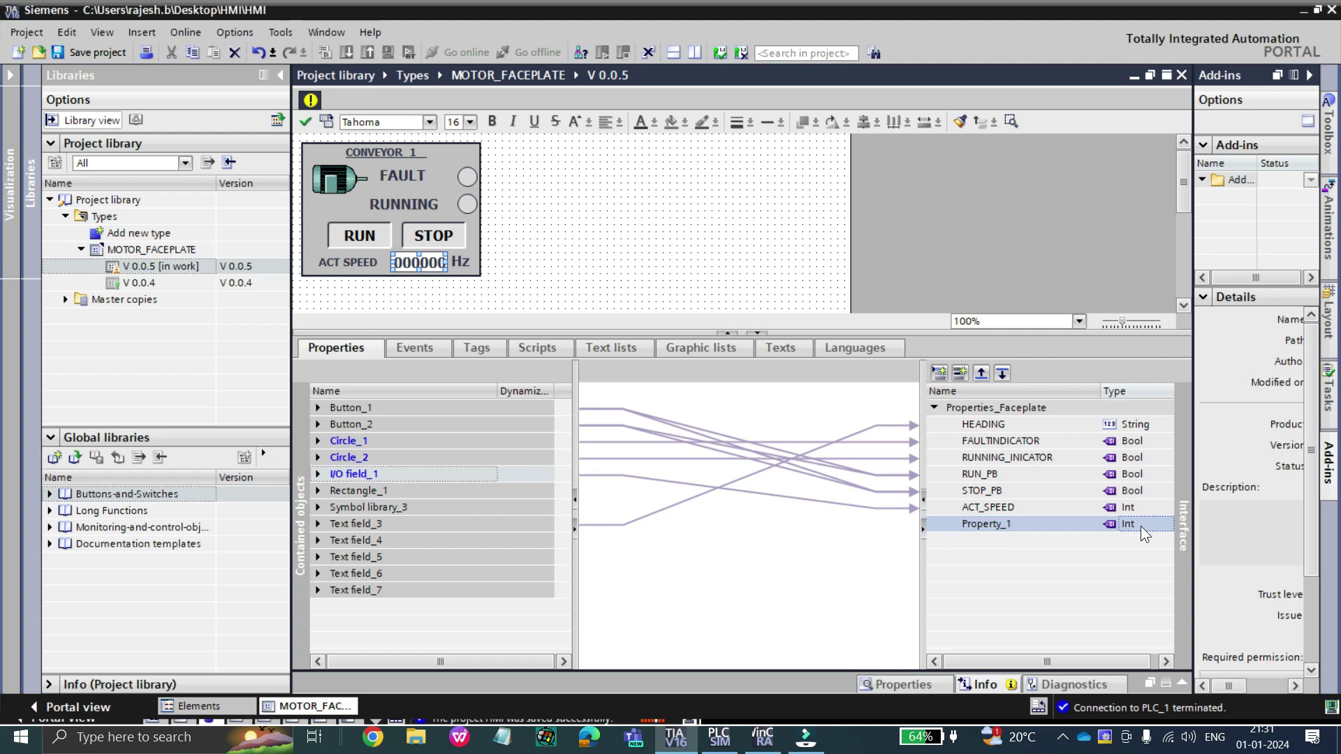
{"action": "left_click", "coordinate": [1130, 526]}
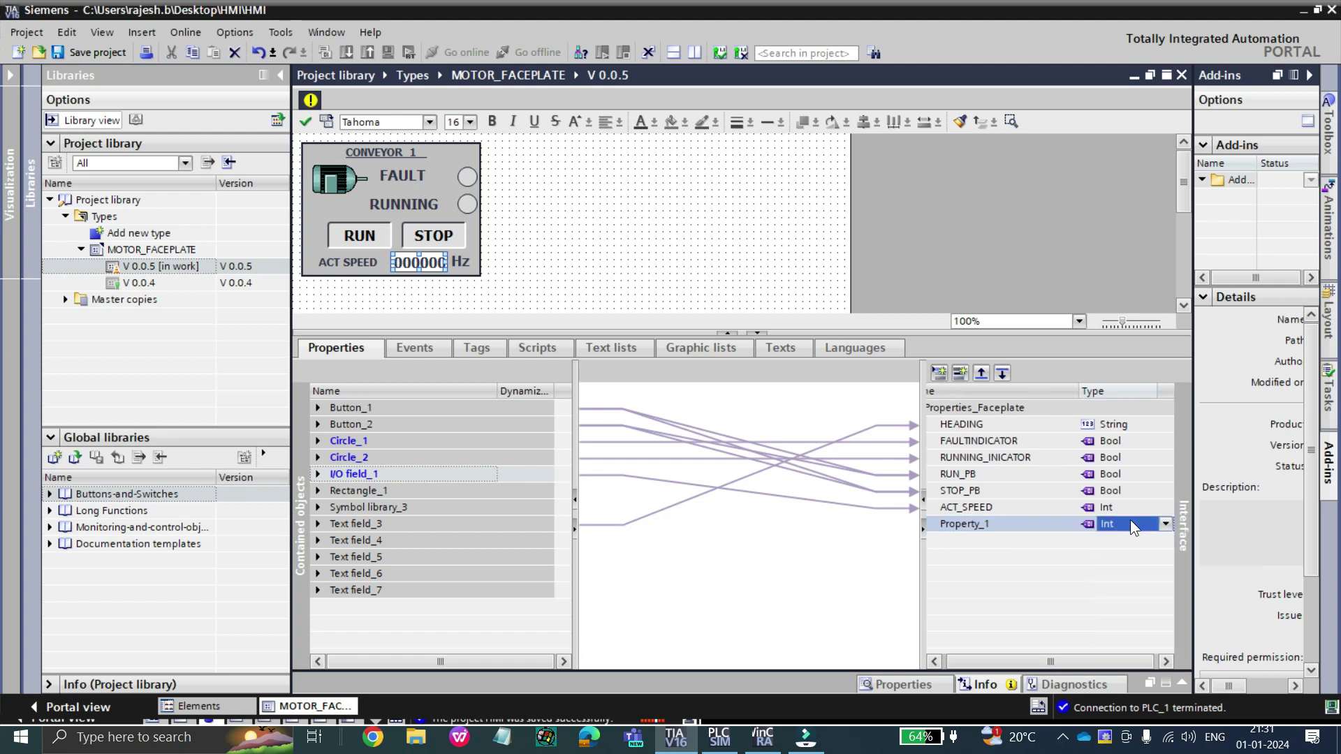
{"action": "left_click", "coordinate": [1129, 520]}
{"action": "scroll", "coordinate": [1152, 609], "scroll_direction": "up", "scroll_amount": 1}
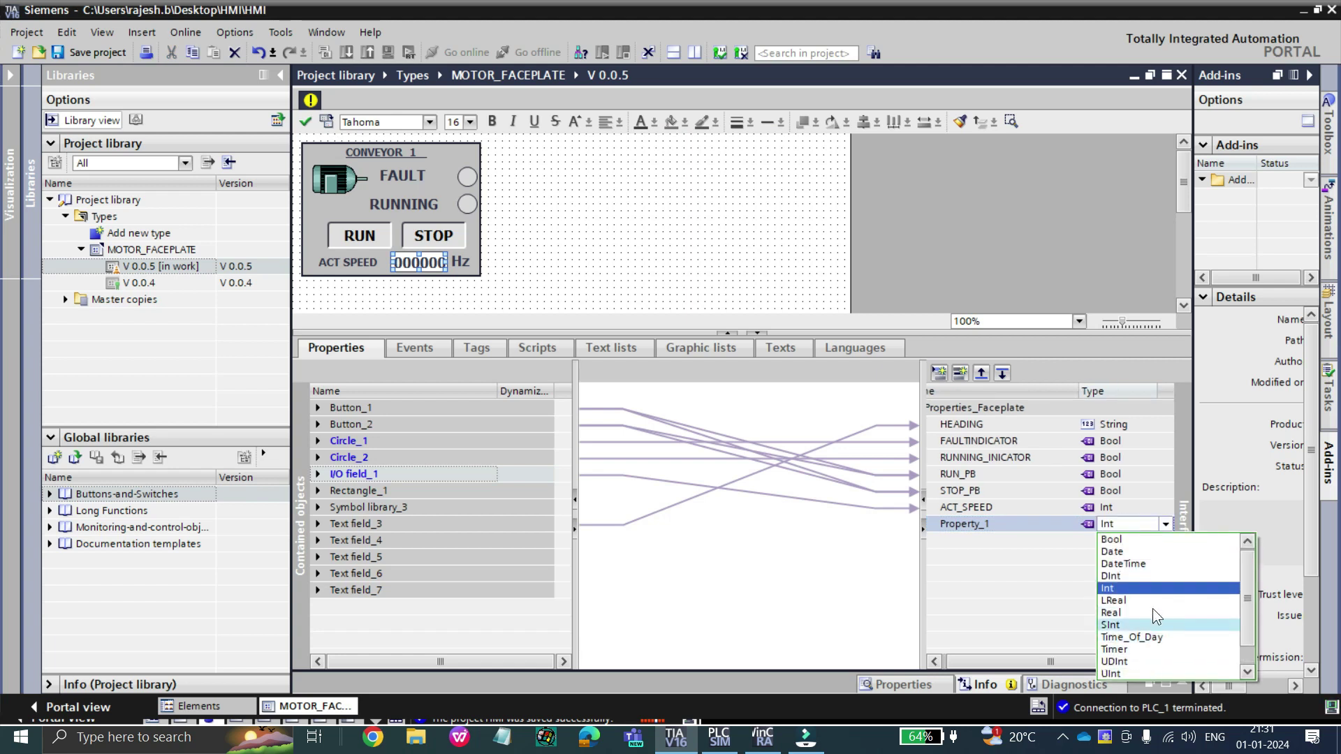
{"action": "scroll", "coordinate": [1137, 625], "scroll_direction": "down", "scroll_amount": 1}
{"action": "scroll", "coordinate": [1134, 626], "scroll_direction": "up", "scroll_amount": 1}
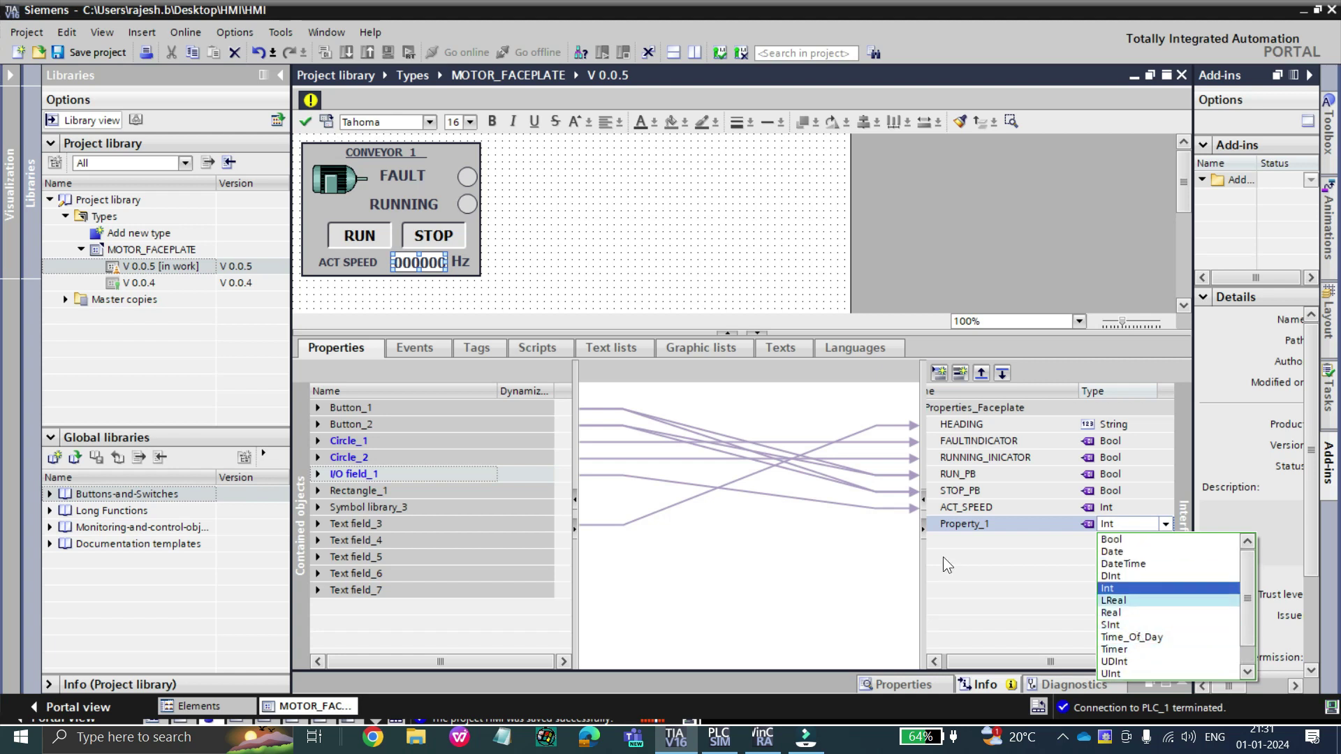
{"action": "key", "text": "Escape"}
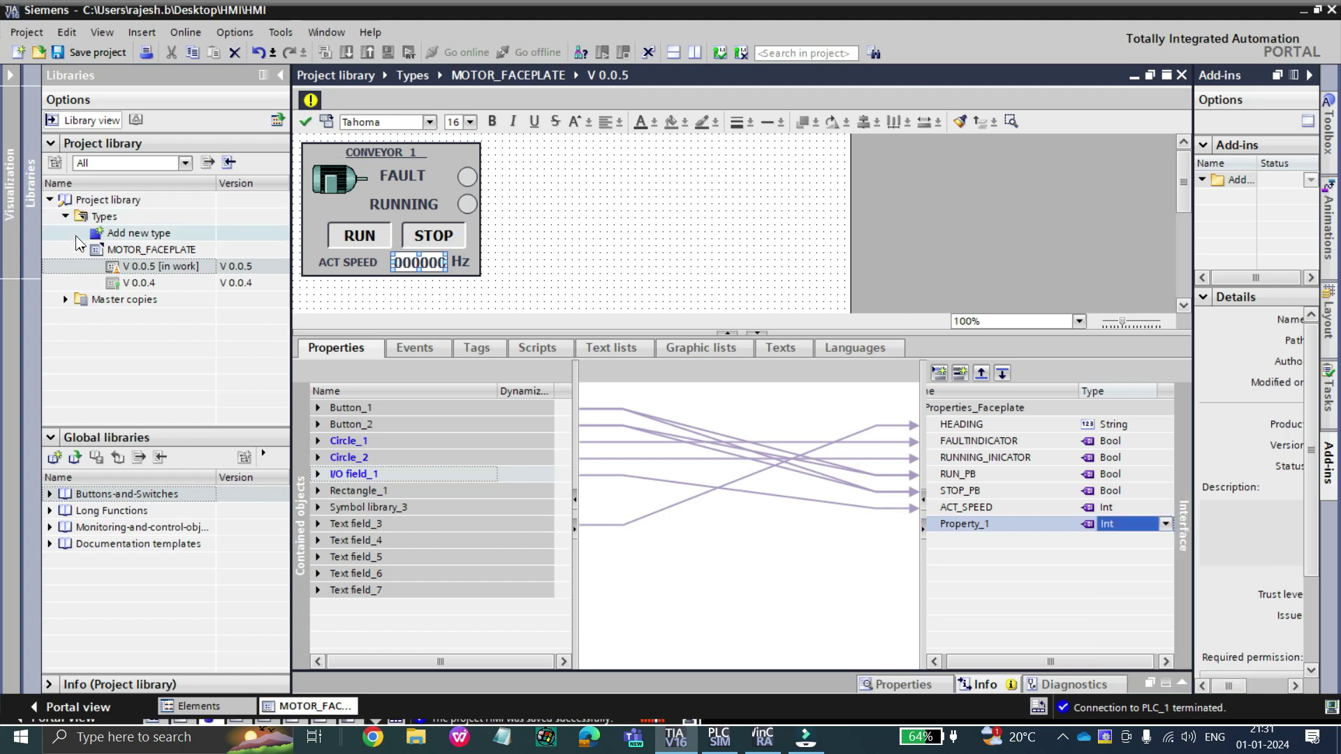
Return to the PLC project and add the MOTOR data type to the project library as type version 0.0.1.
{"action": "left_click", "coordinate": [13, 182]}
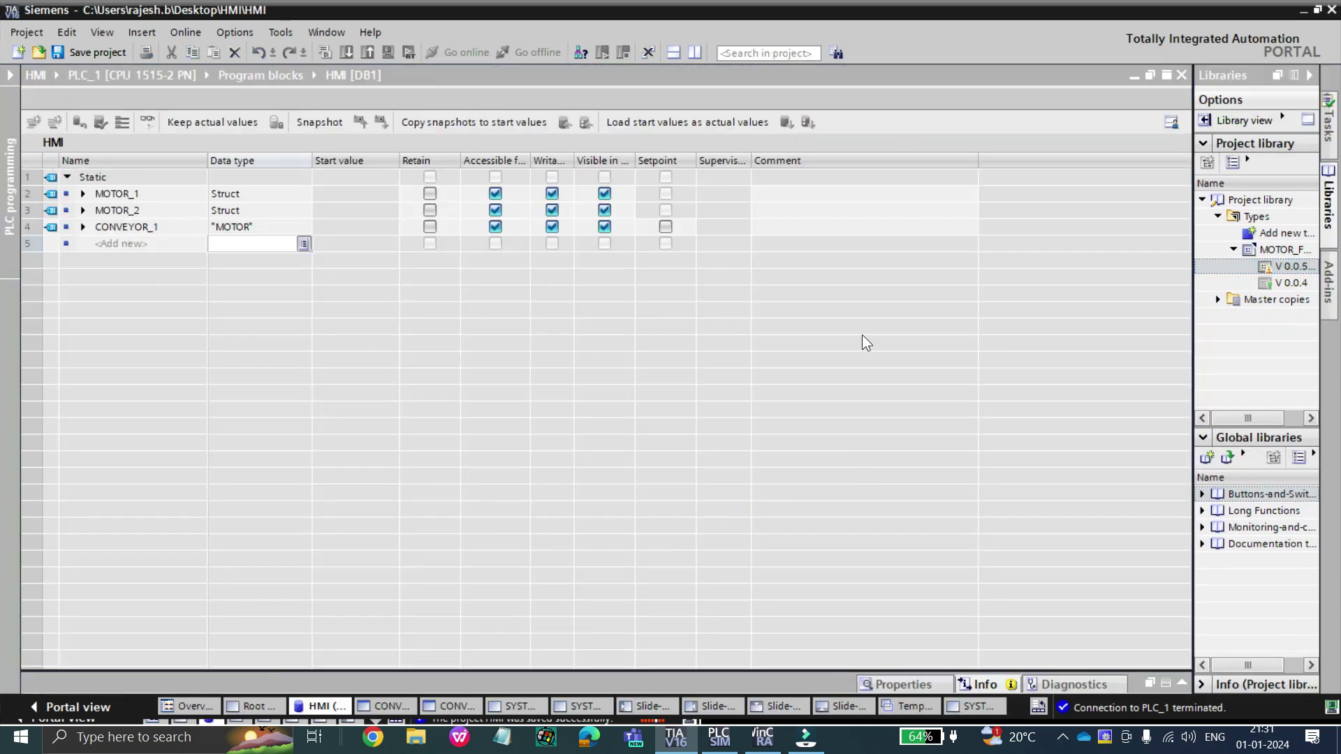
{"action": "left_click", "coordinate": [9, 183]}
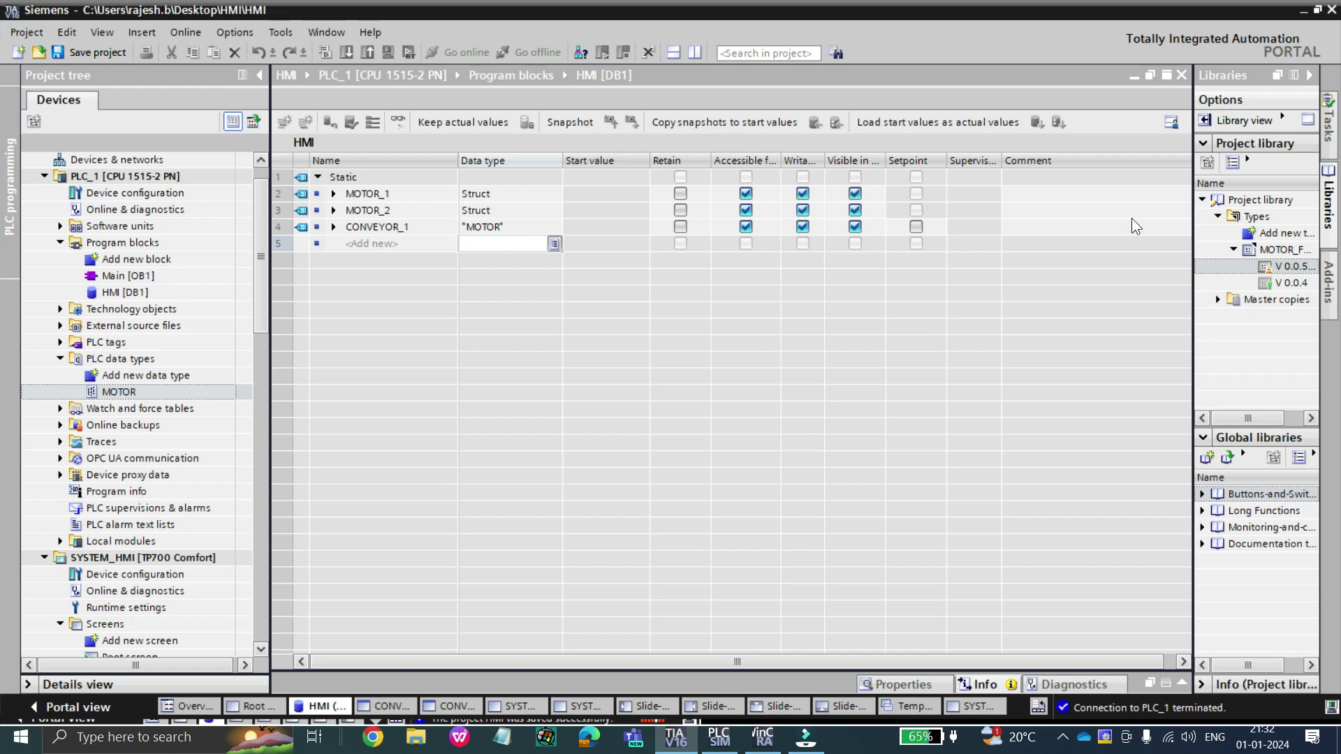
{"action": "left_click_drag", "start_coordinate": [117, 392], "coordinate": [1278, 250]}
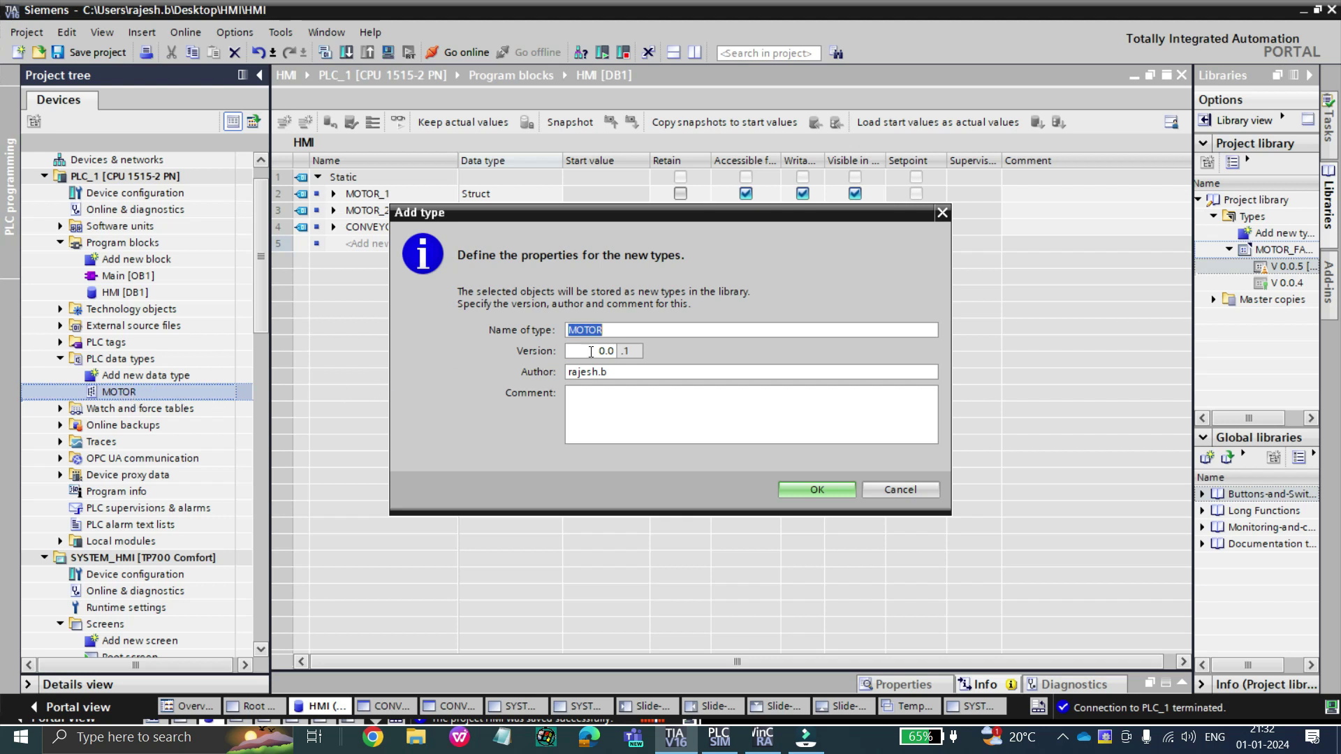
{"action": "left_click", "coordinate": [615, 350]}
{"action": "left_click", "coordinate": [796, 490]}
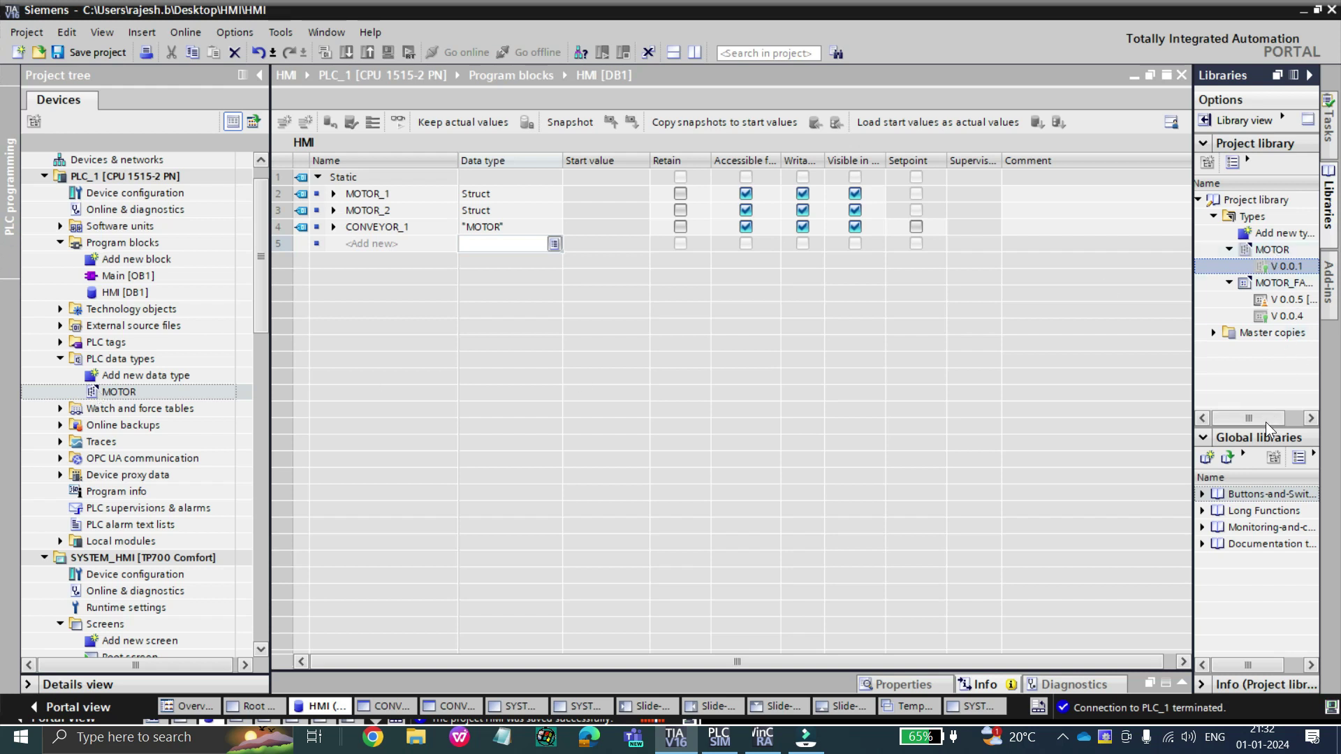
Reopen the in-work version V 0.0.5 of MOTOR_FACEPLATE from the project library.
{"action": "left_click", "coordinate": [1281, 299]}
{"action": "right_click", "coordinate": [1281, 299]}
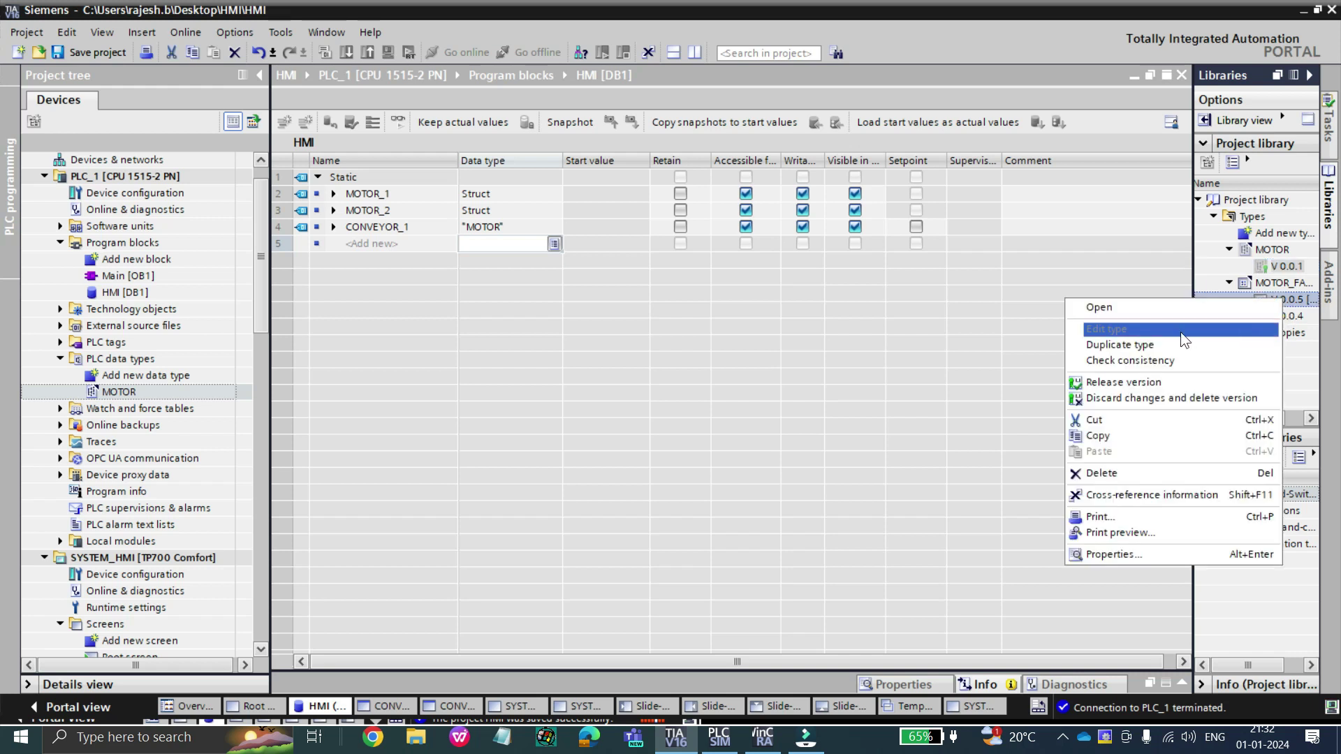
{"action": "left_click", "coordinate": [1204, 305]}
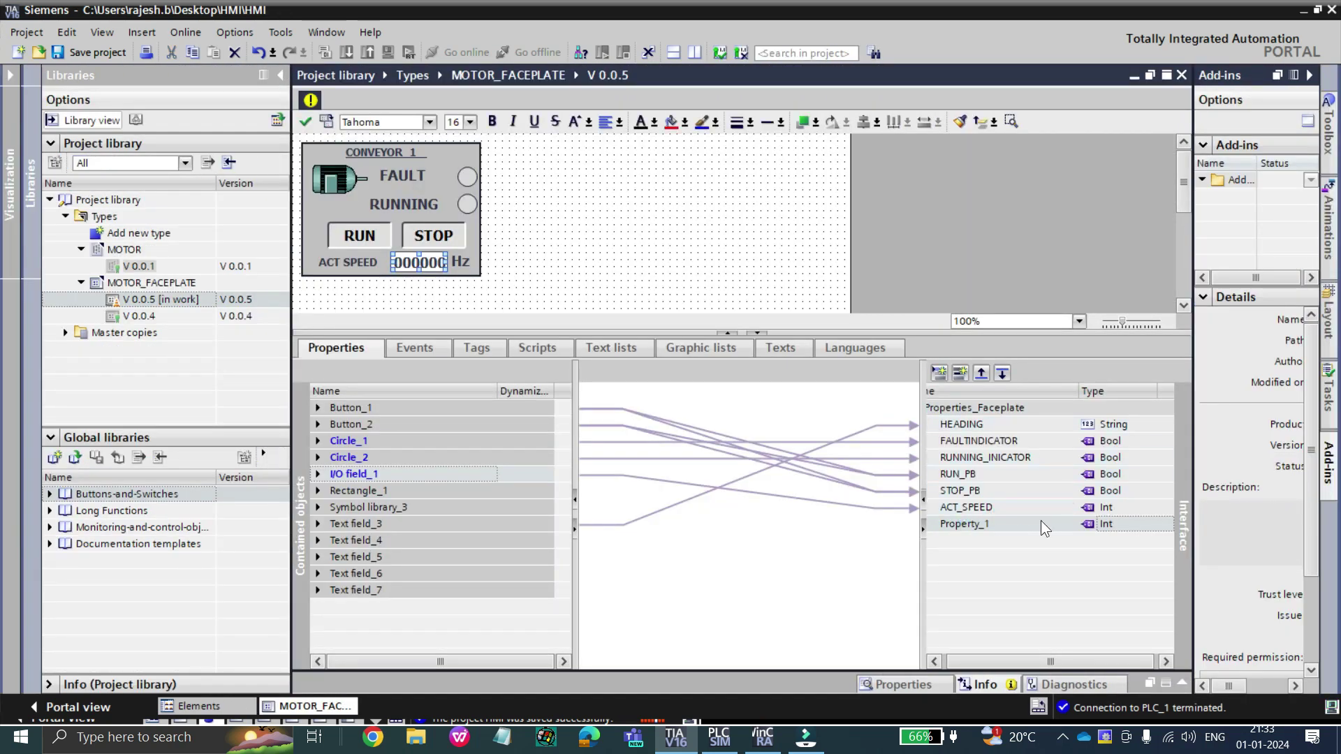
Check whether the MOTOR type is offered as a data type for Property_1 in the faceplate interface.
{"action": "left_click", "coordinate": [1142, 525]}
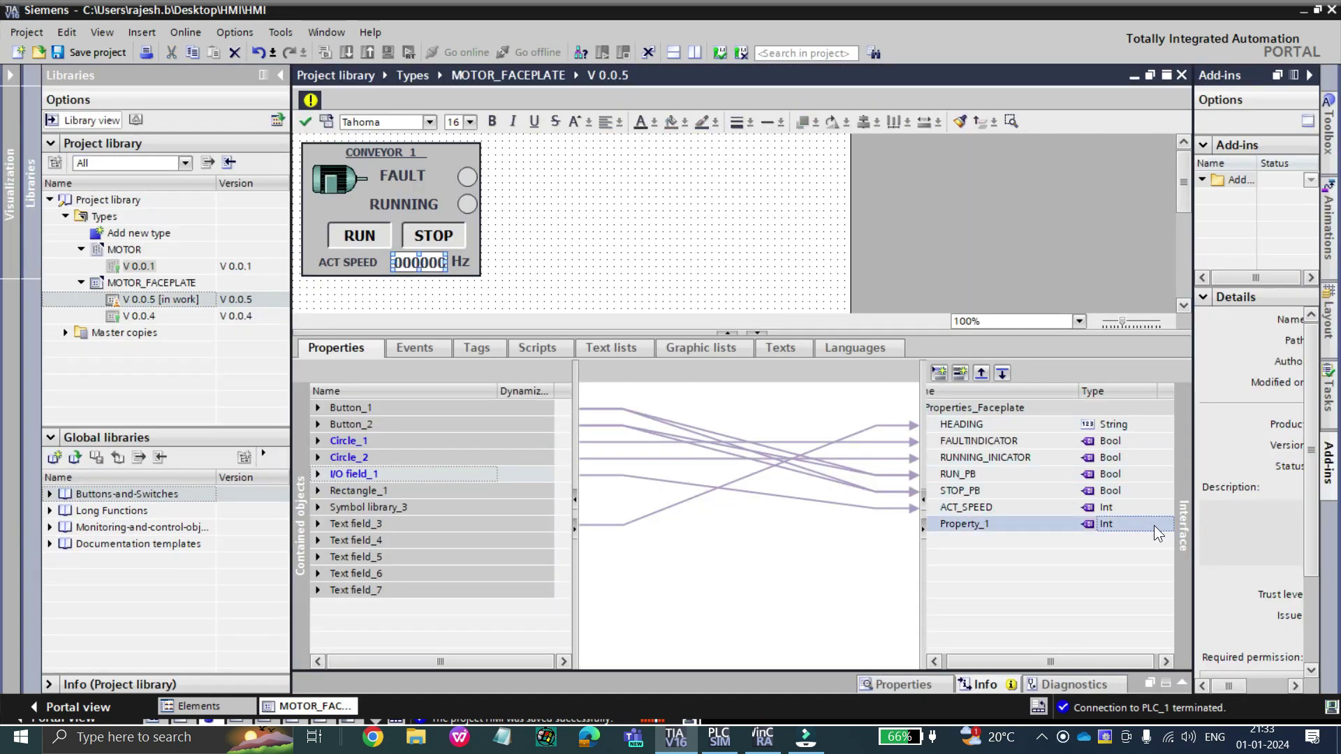
{"action": "left_click", "coordinate": [1108, 523]}
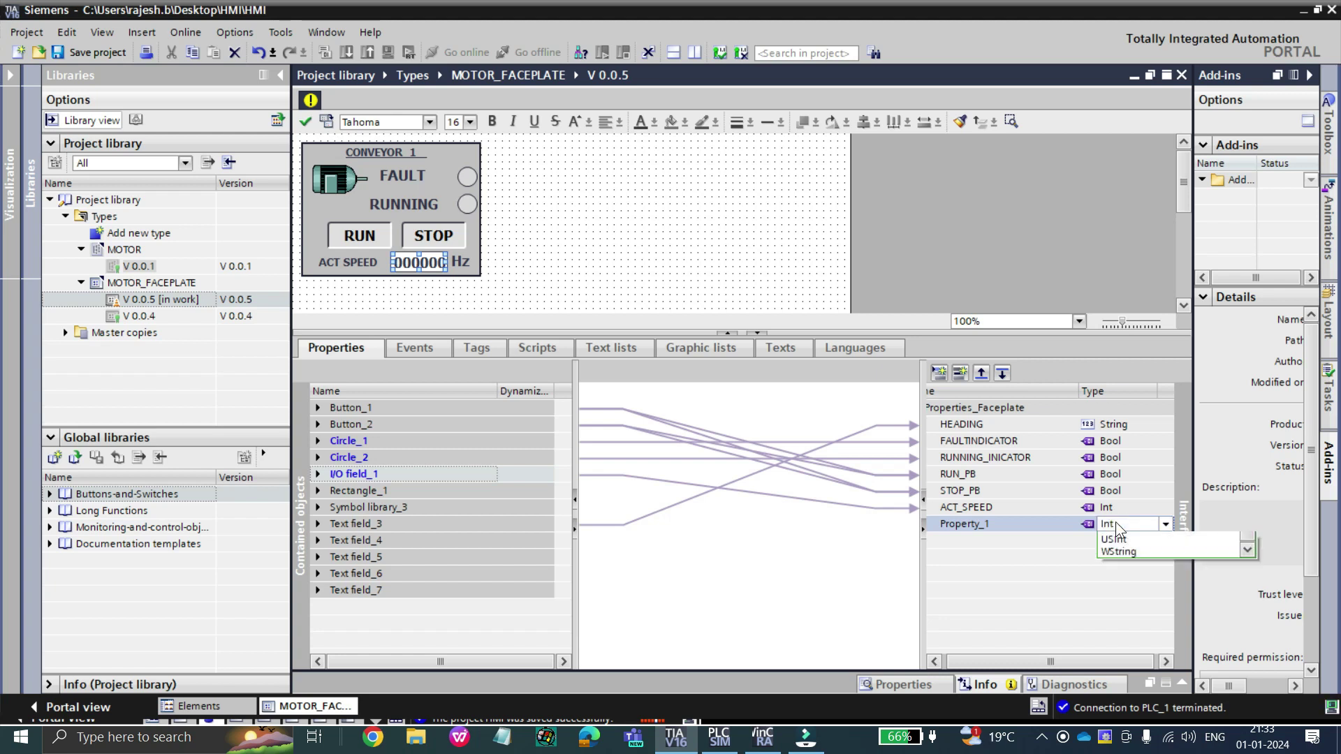
{"action": "left_click", "coordinate": [1115, 521]}
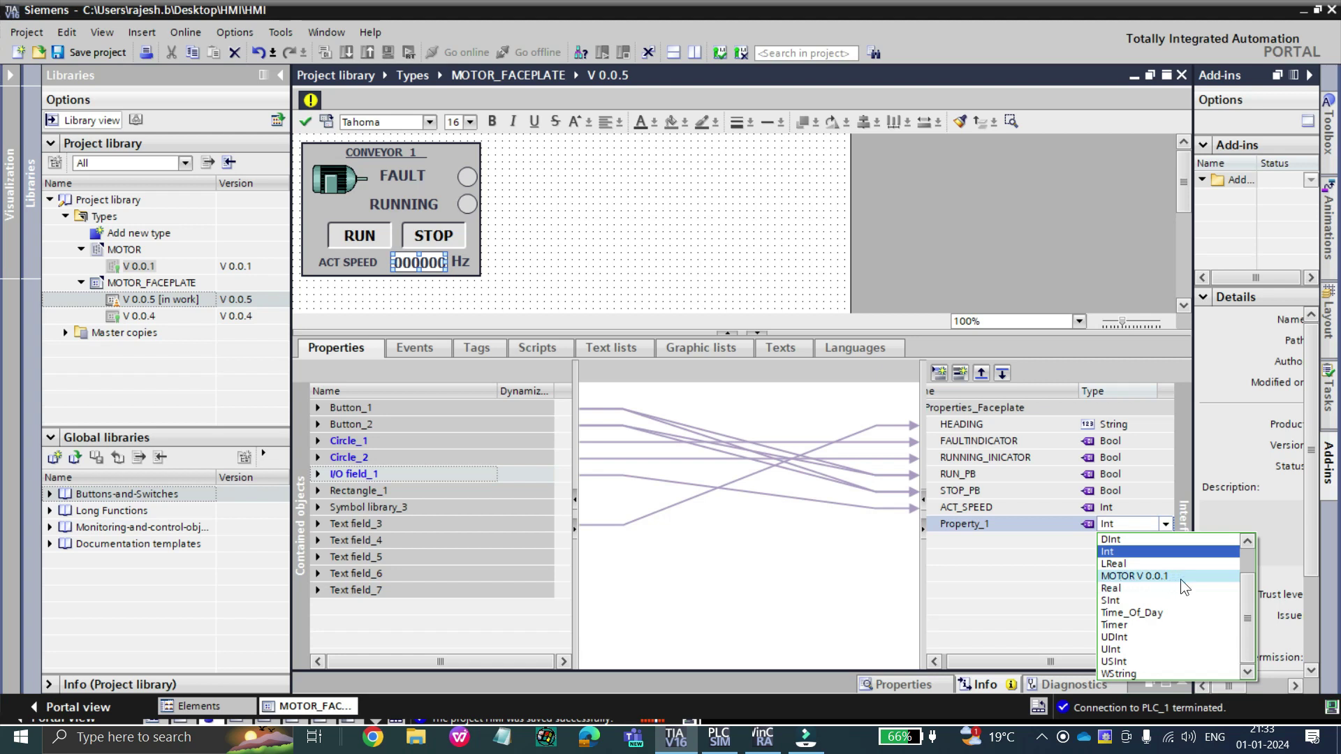
{"action": "left_click", "coordinate": [1126, 522]}
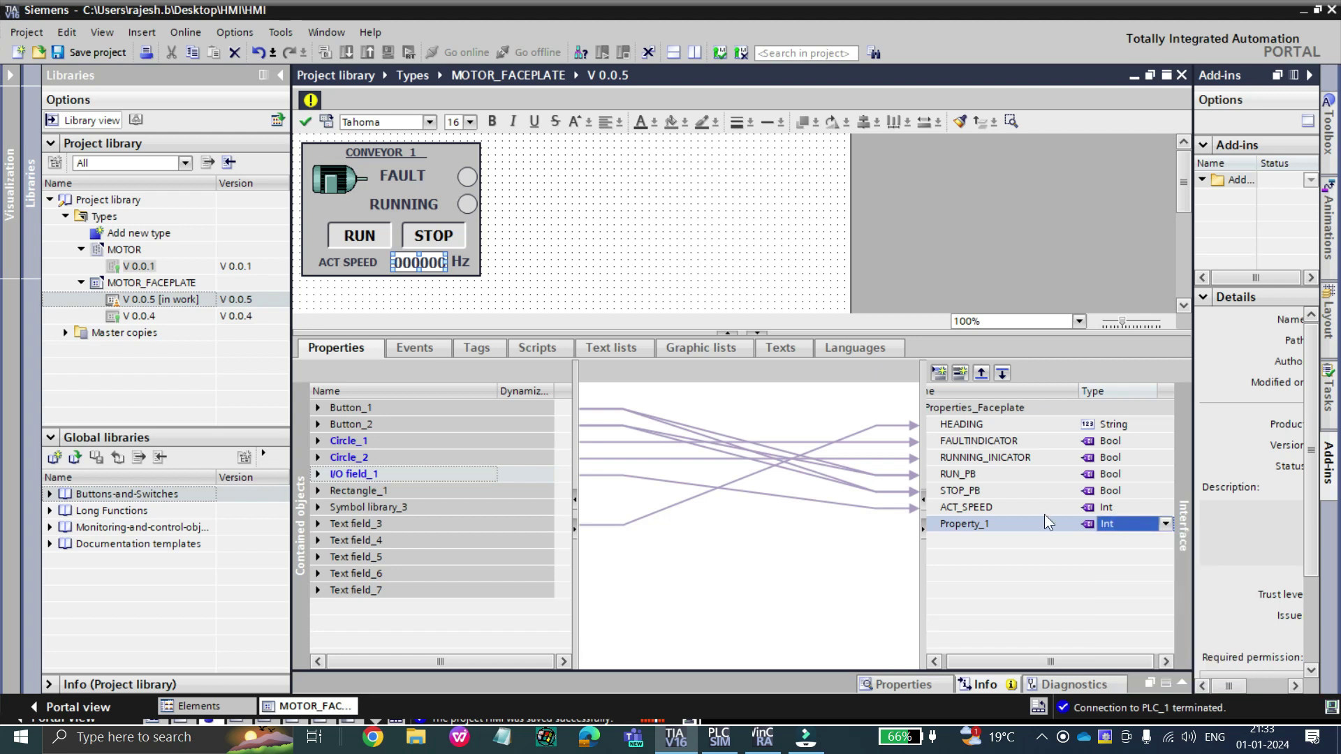
Delete all existing faceplate interface properties, from HEADING through Property_1.
{"action": "left_click", "coordinate": [961, 425]}
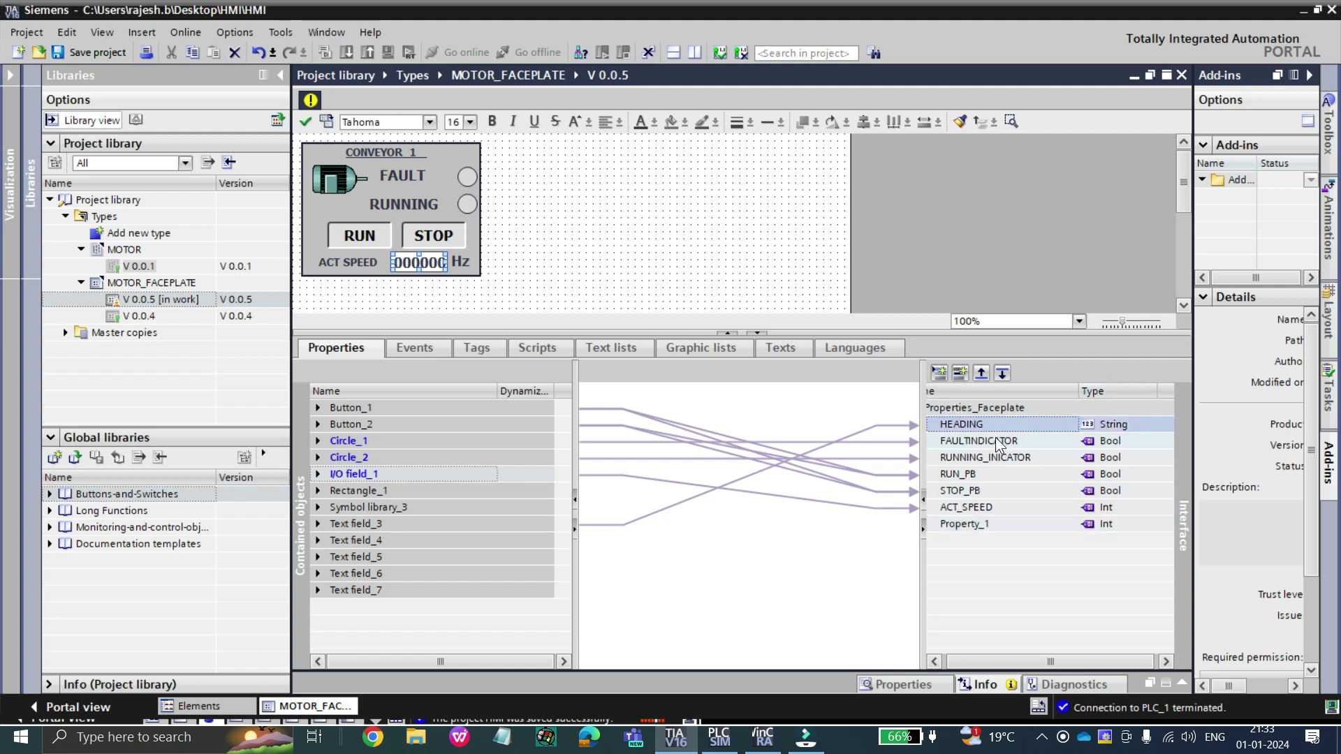
{"action": "key", "text": "Delete"}
{"action": "key", "text": "Delete"}
{"action": "key", "text": "Delete"}
{"action": "key", "text": "Delete"}
{"action": "key", "text": "Delete"}
{"action": "key", "text": "Delete"}
{"action": "key", "text": "Delete"}
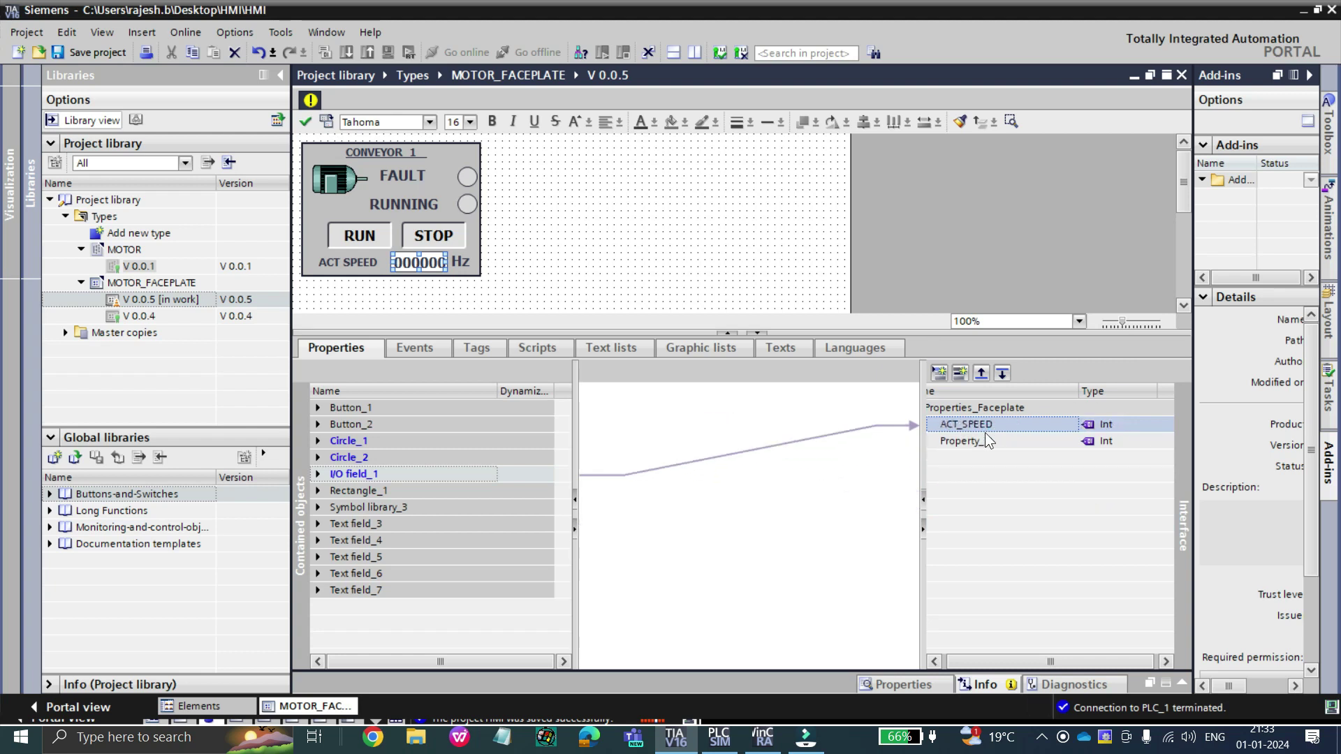
Add a faceplate interface property named FACEPLATE_TAG and set its type to MOTOR V 0.0.1.
{"action": "left_click", "coordinate": [957, 376]}
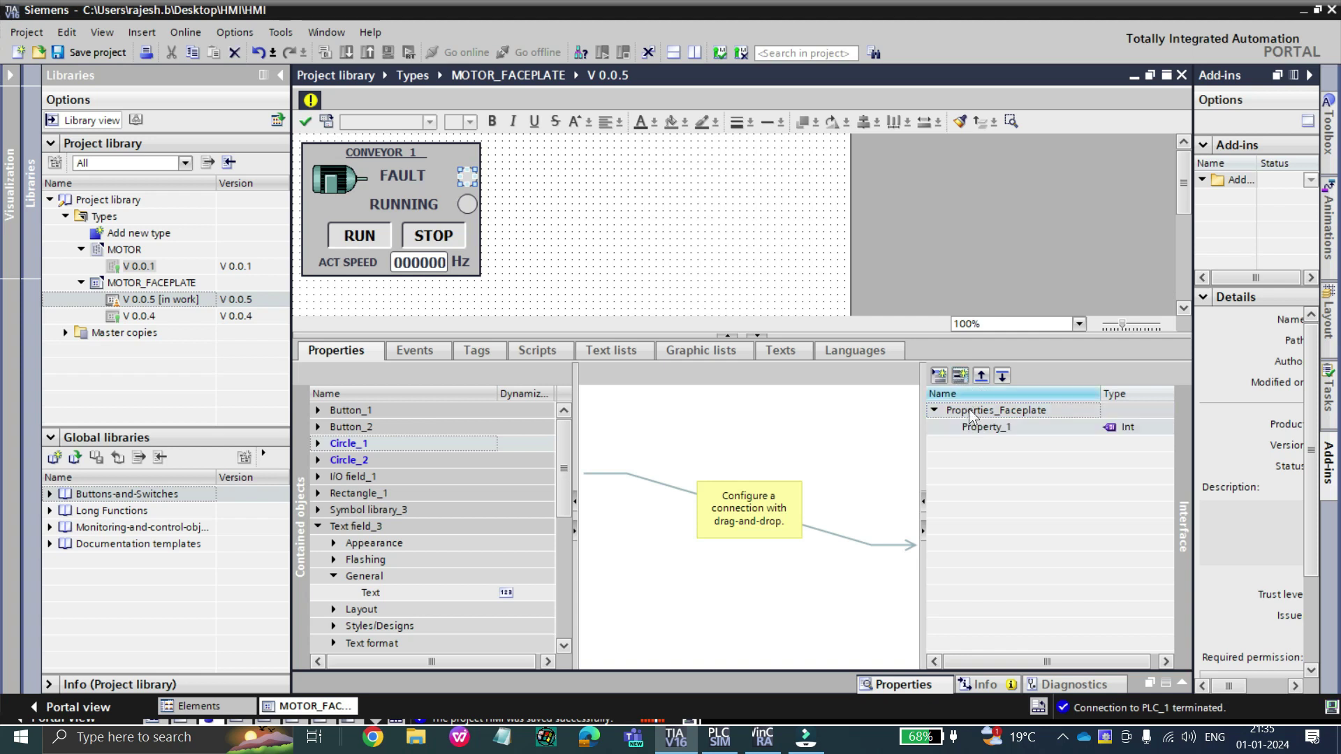
{"action": "left_click", "coordinate": [991, 427]}
{"action": "left_click", "coordinate": [991, 427]}
{"action": "left_click", "coordinate": [1007, 427]}
{"action": "left_click_drag", "start_coordinate": [1015, 428], "coordinate": [949, 424]}
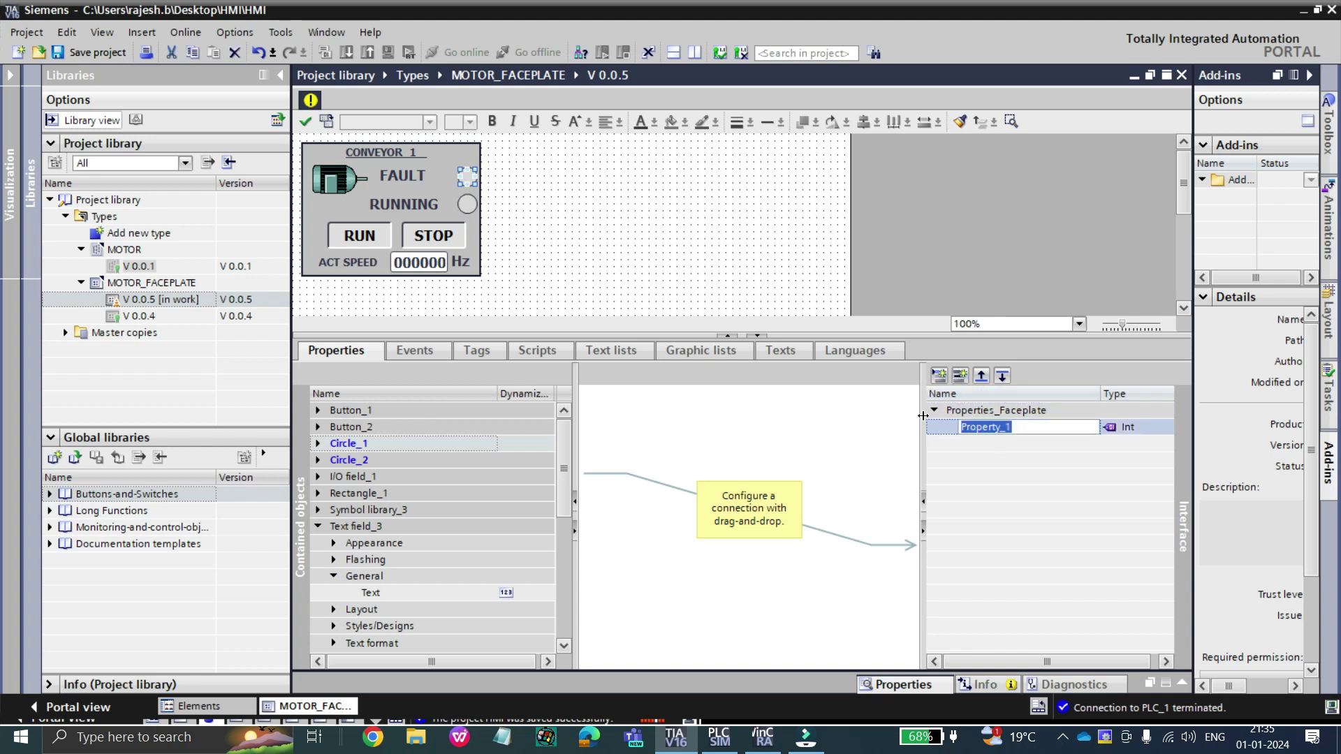
{"action": "type", "text": "FACEPLATE_TAG"}
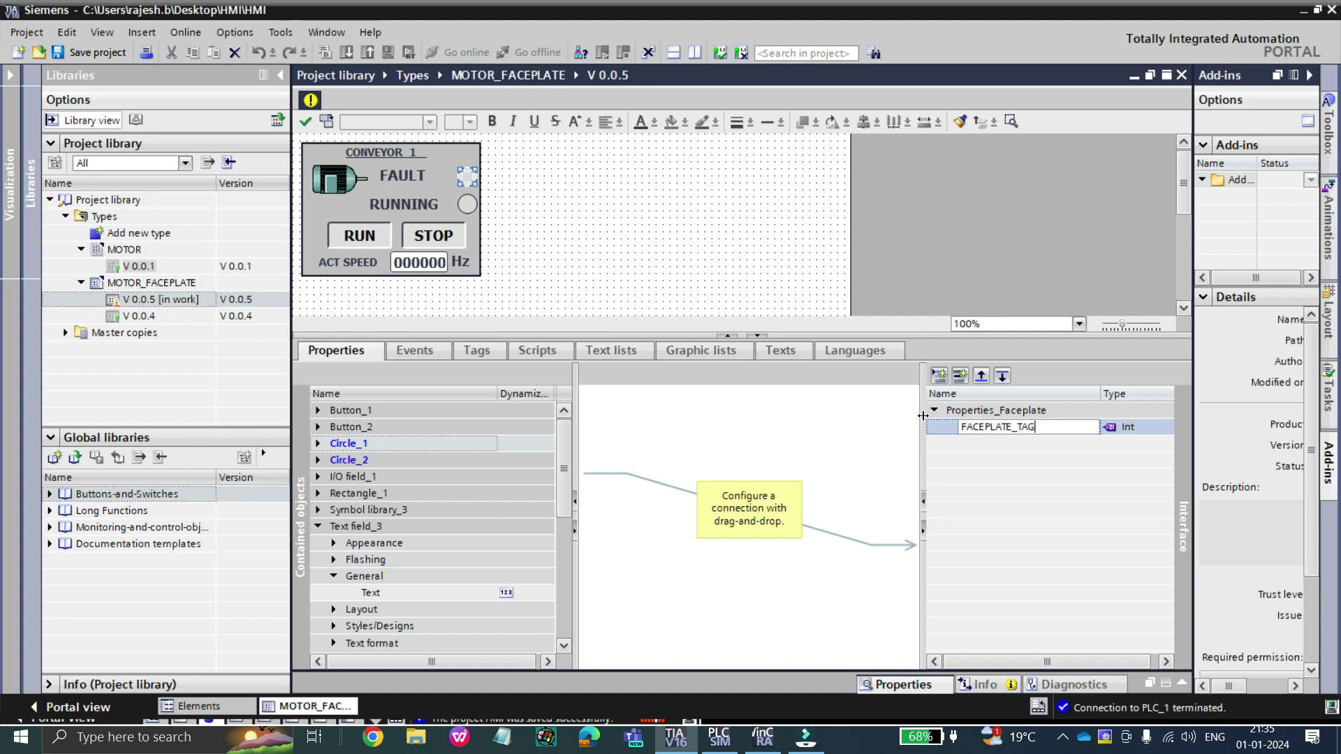
{"action": "left_click", "coordinate": [1138, 429]}
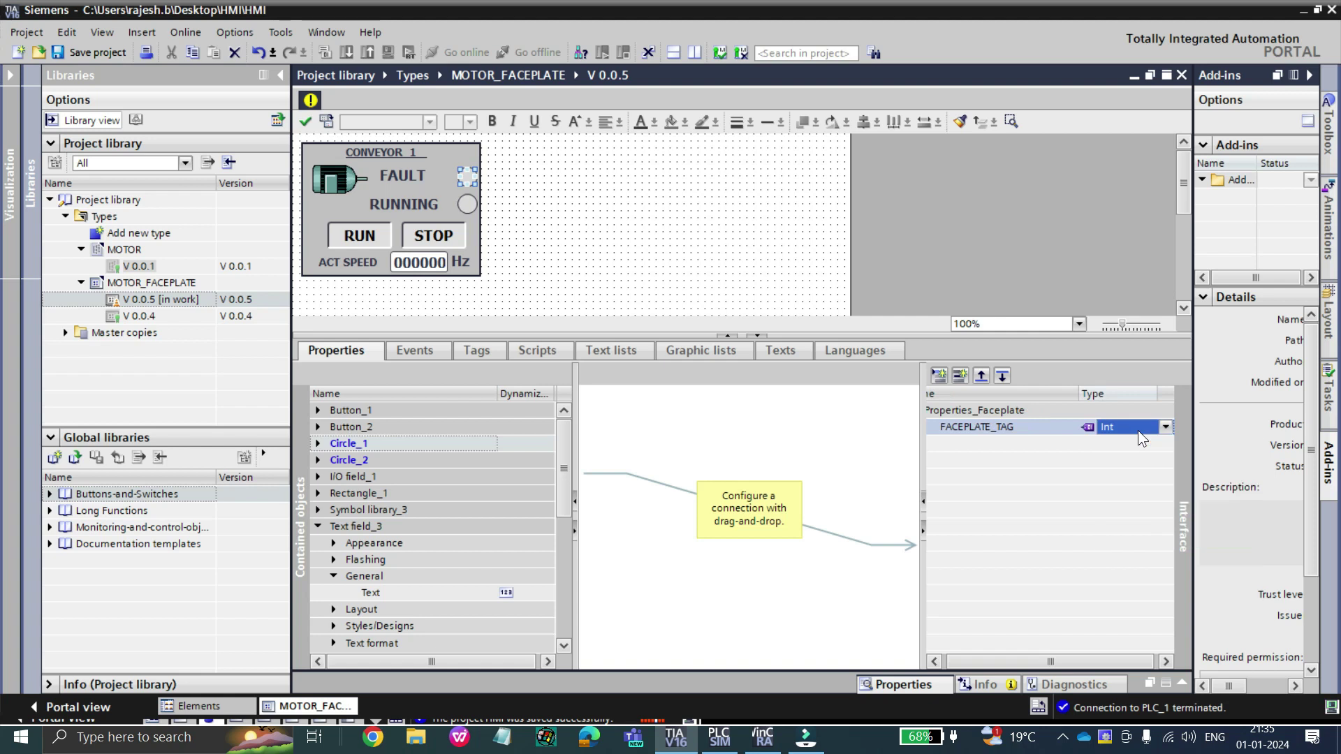
{"action": "left_click", "coordinate": [1137, 430]}
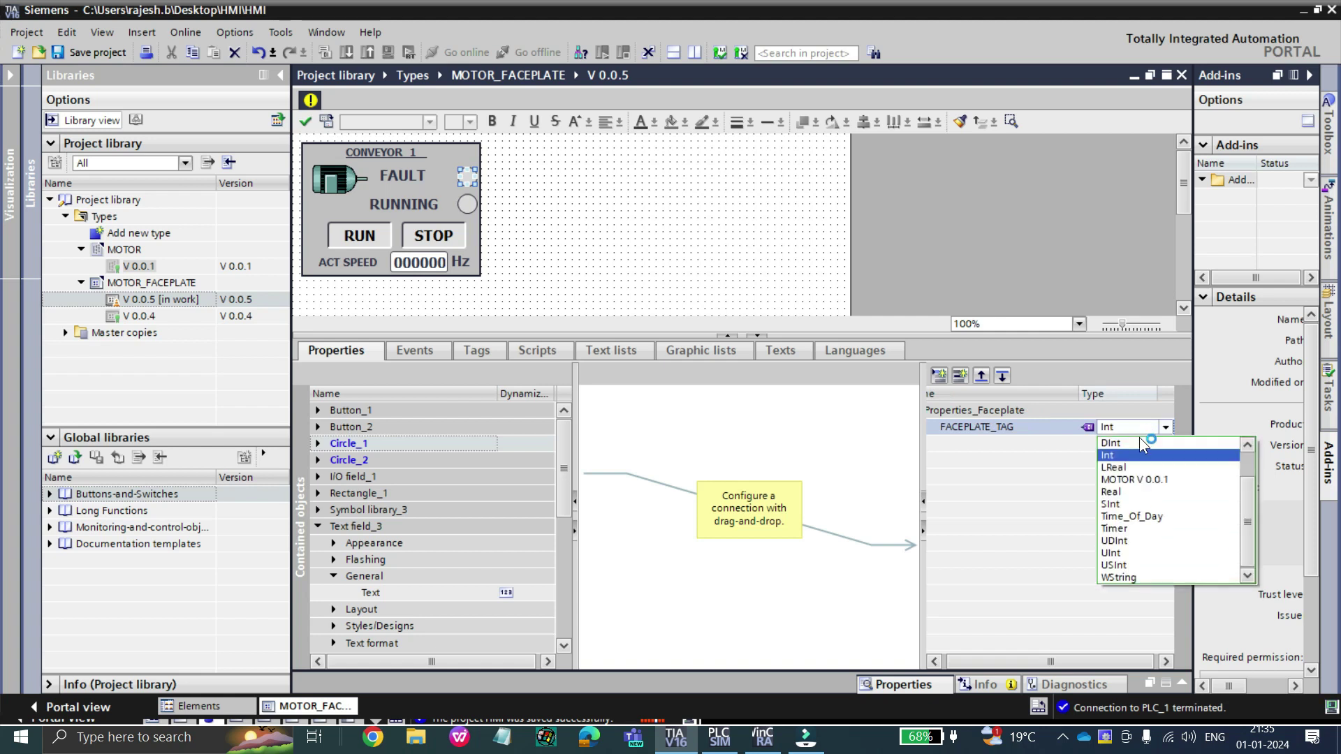
{"action": "left_click", "coordinate": [1171, 479]}
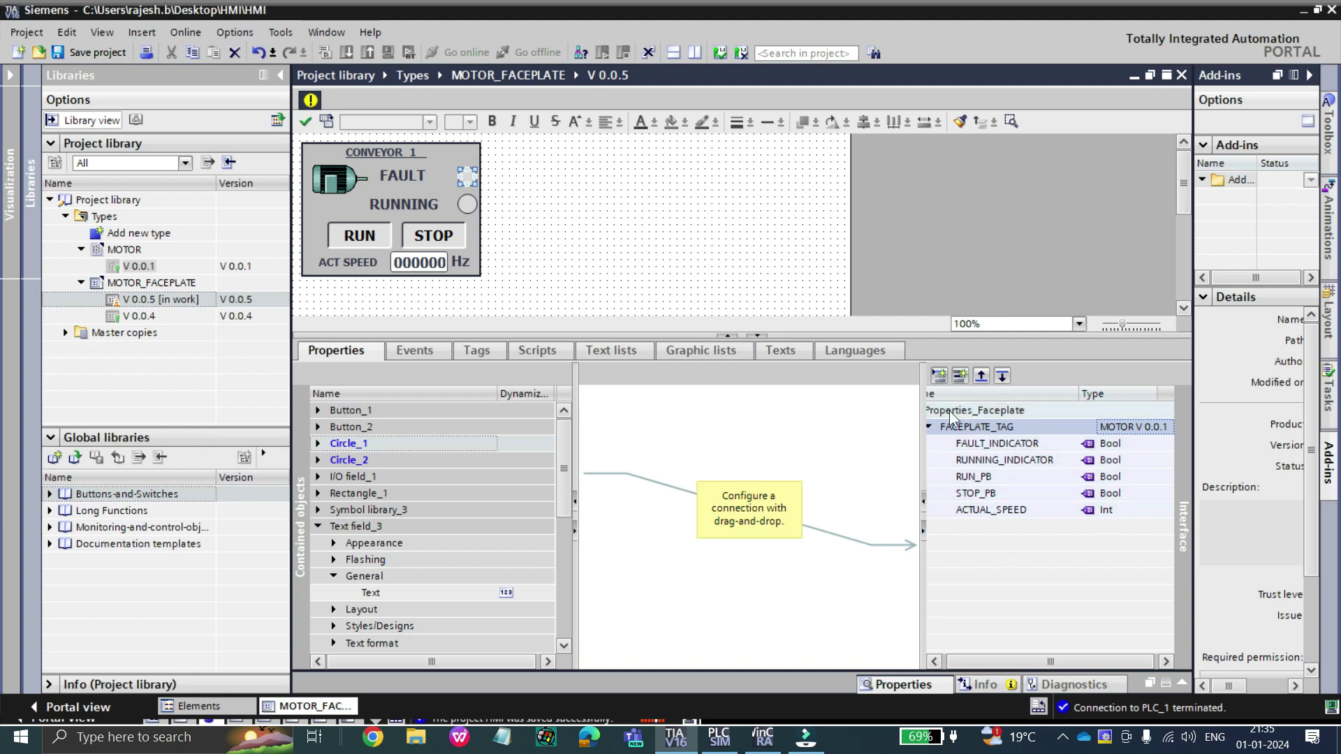
Add a second faceplate interface property named HEADLINE with type WString and collapse the FACEPLATE_TAG elements.
{"action": "left_click", "coordinate": [928, 427]}
{"action": "left_click", "coordinate": [954, 376]}
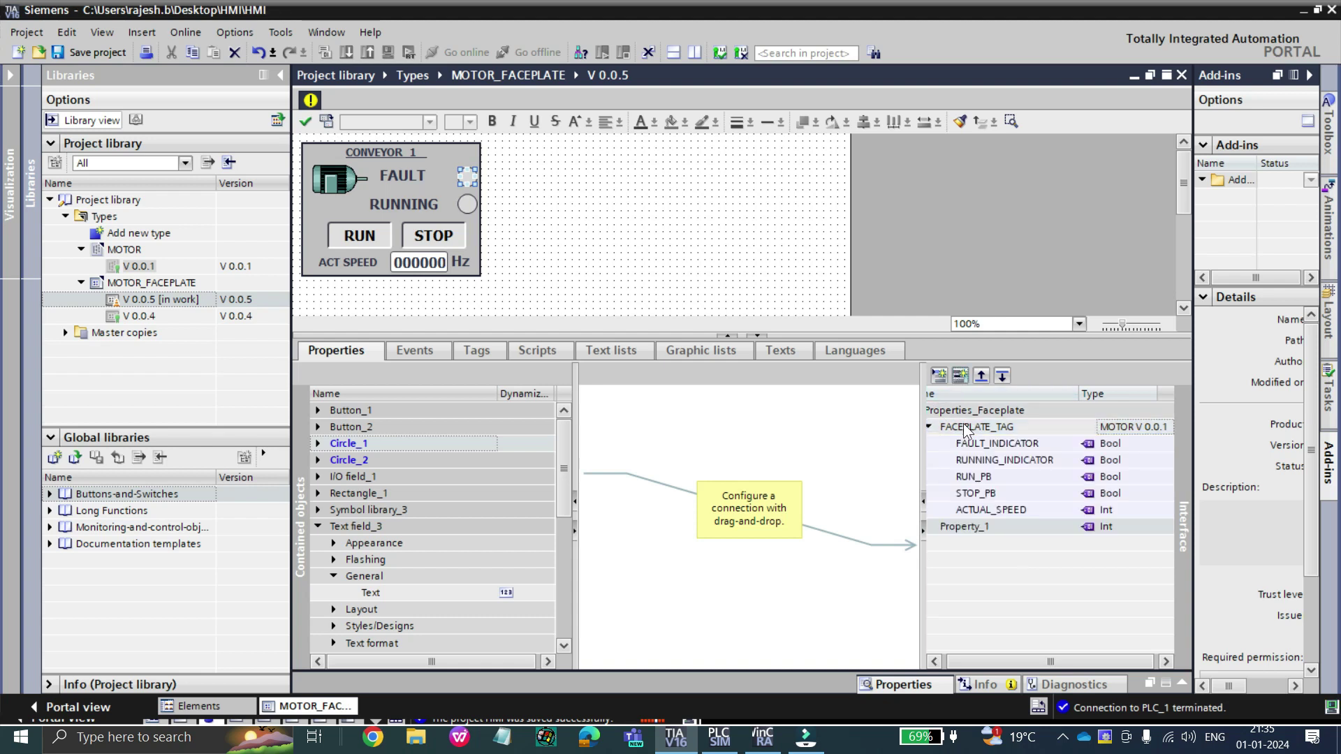
{"action": "left_click", "coordinate": [995, 527]}
{"action": "type", "text": "HEADLINE"}
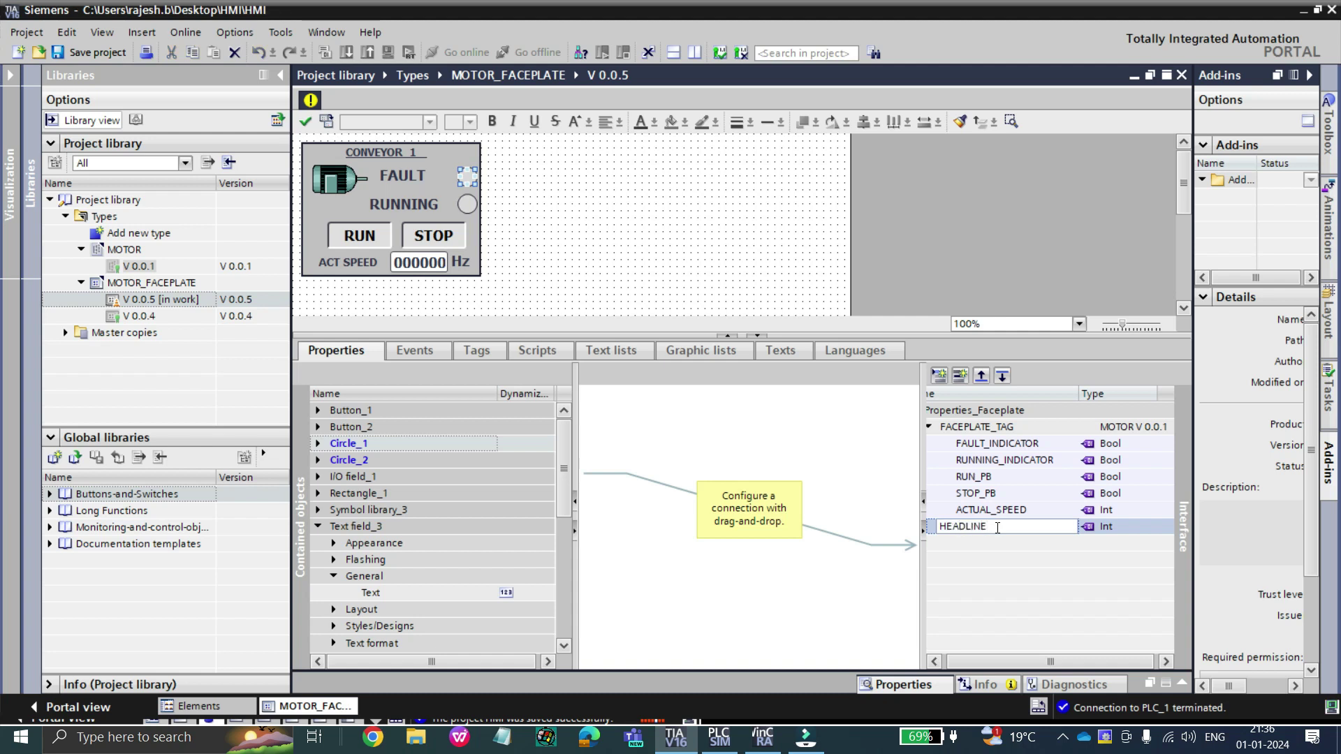
{"action": "left_click", "coordinate": [1131, 533]}
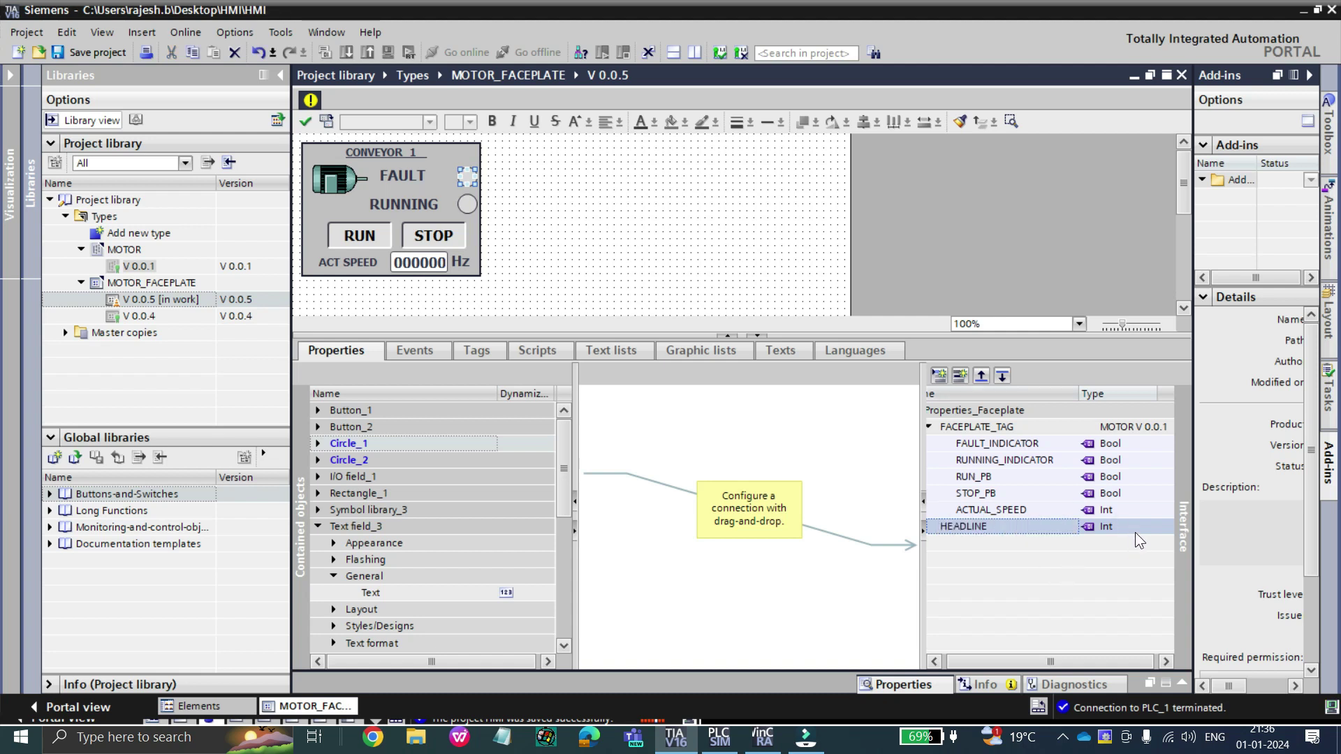
{"action": "left_click", "coordinate": [1129, 527]}
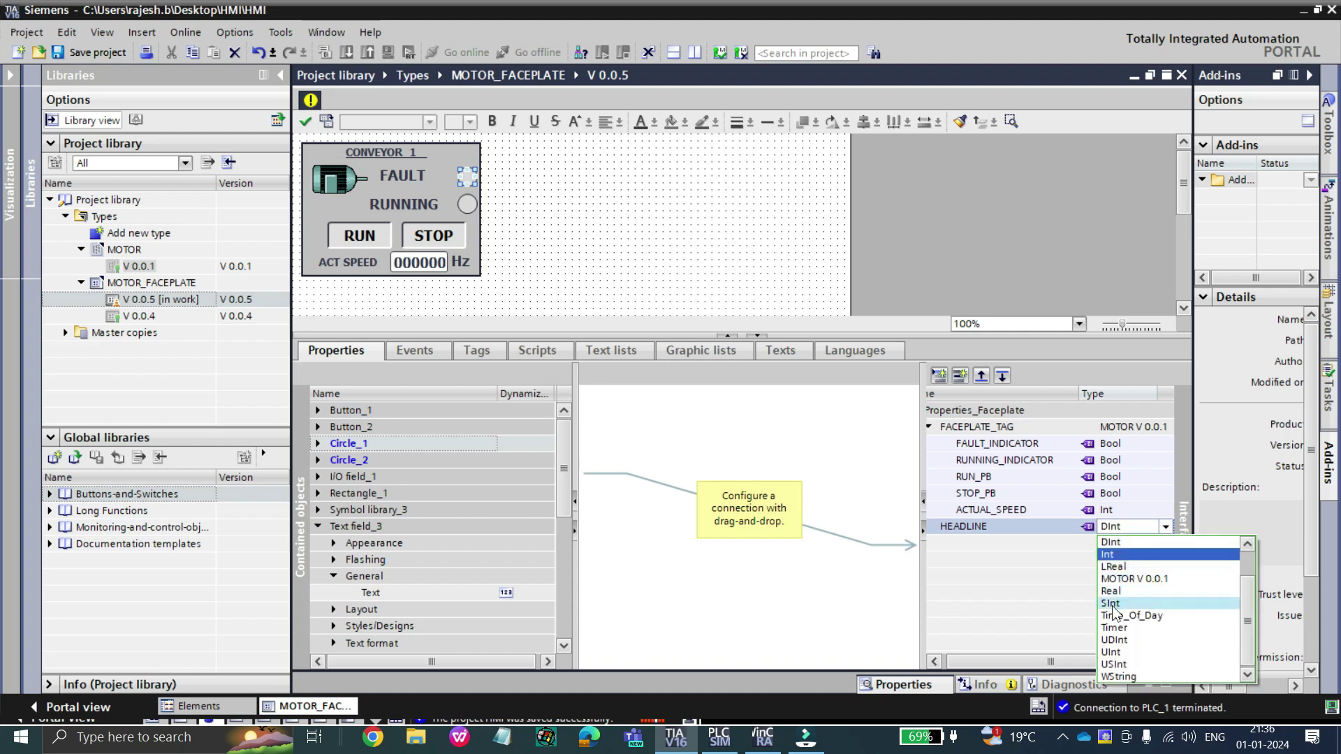
{"action": "left_click", "coordinate": [1120, 675]}
{"action": "left_click", "coordinate": [928, 427]}
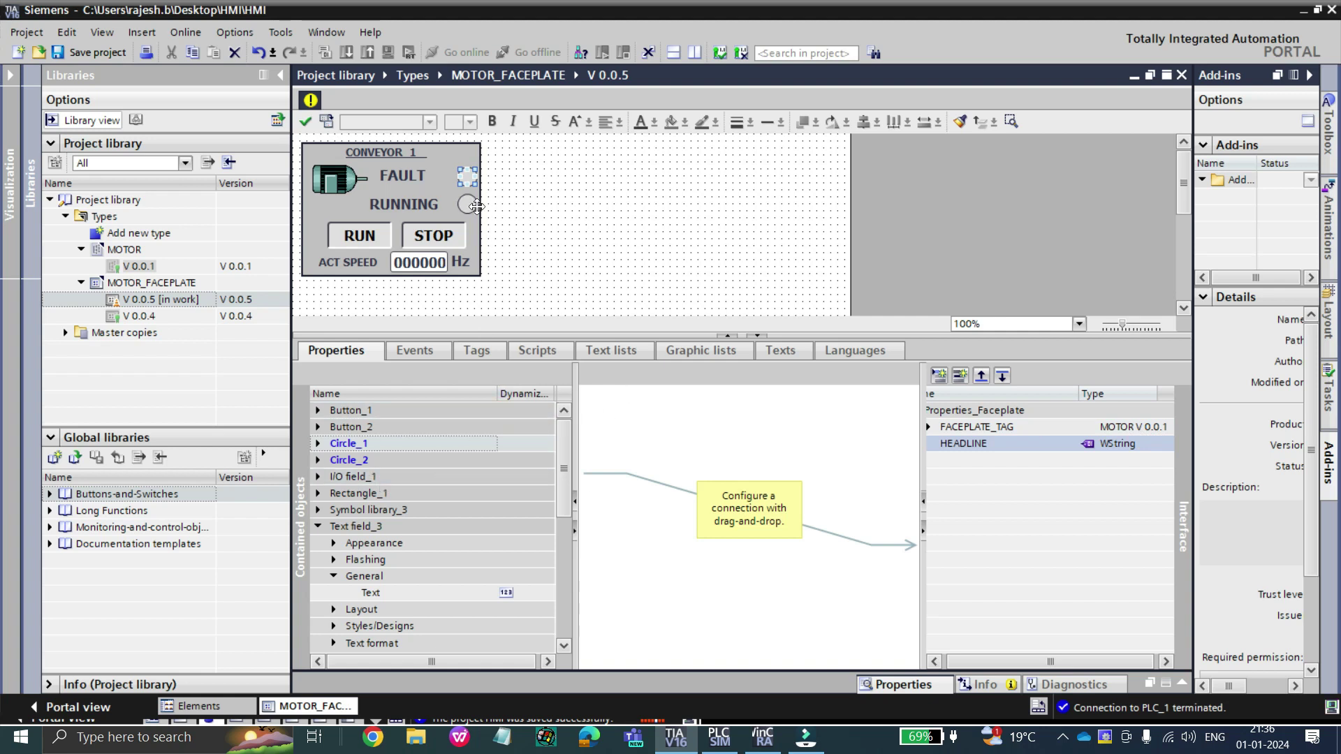
Connect the Text property of the CONVEYOR_1 title field (Text field_3) to the HEADLINE interface property and collapse the field's properties.
{"action": "left_click", "coordinate": [388, 155]}
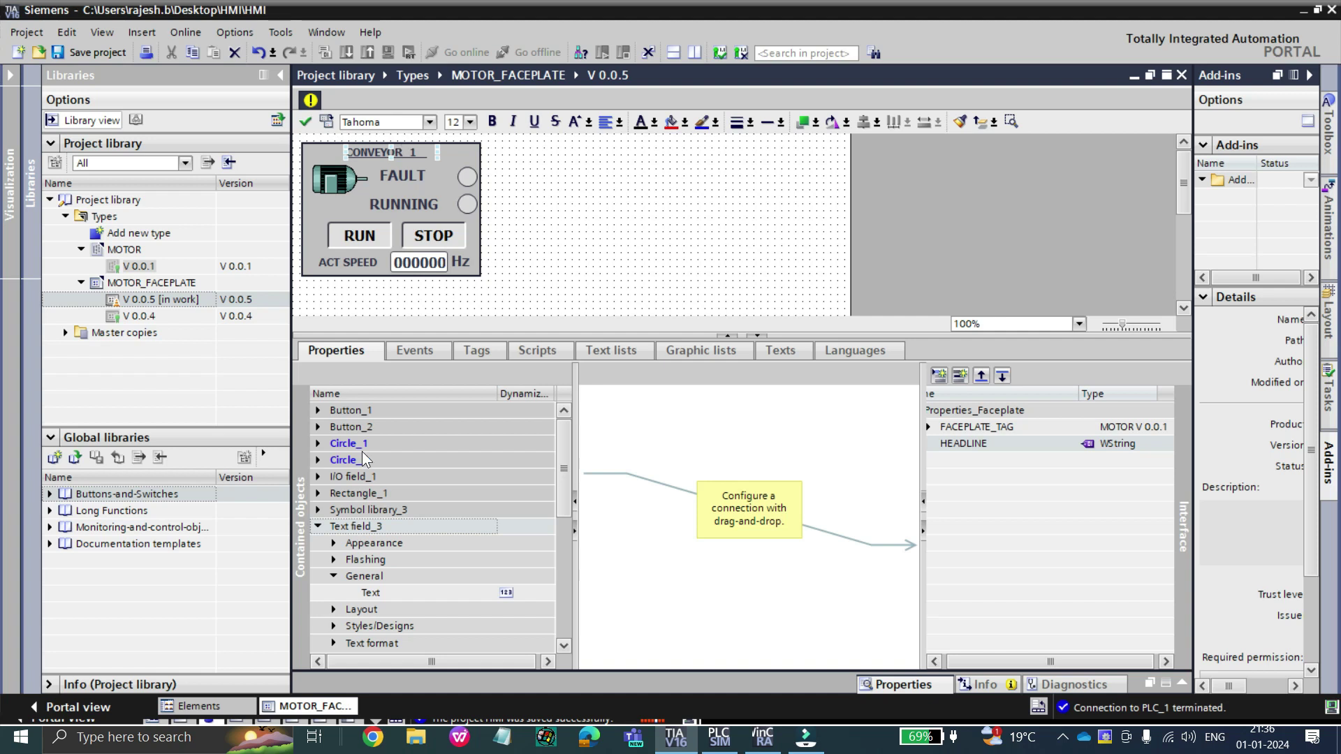
{"action": "left_click", "coordinate": [318, 528]}
{"action": "left_click", "coordinate": [318, 528]}
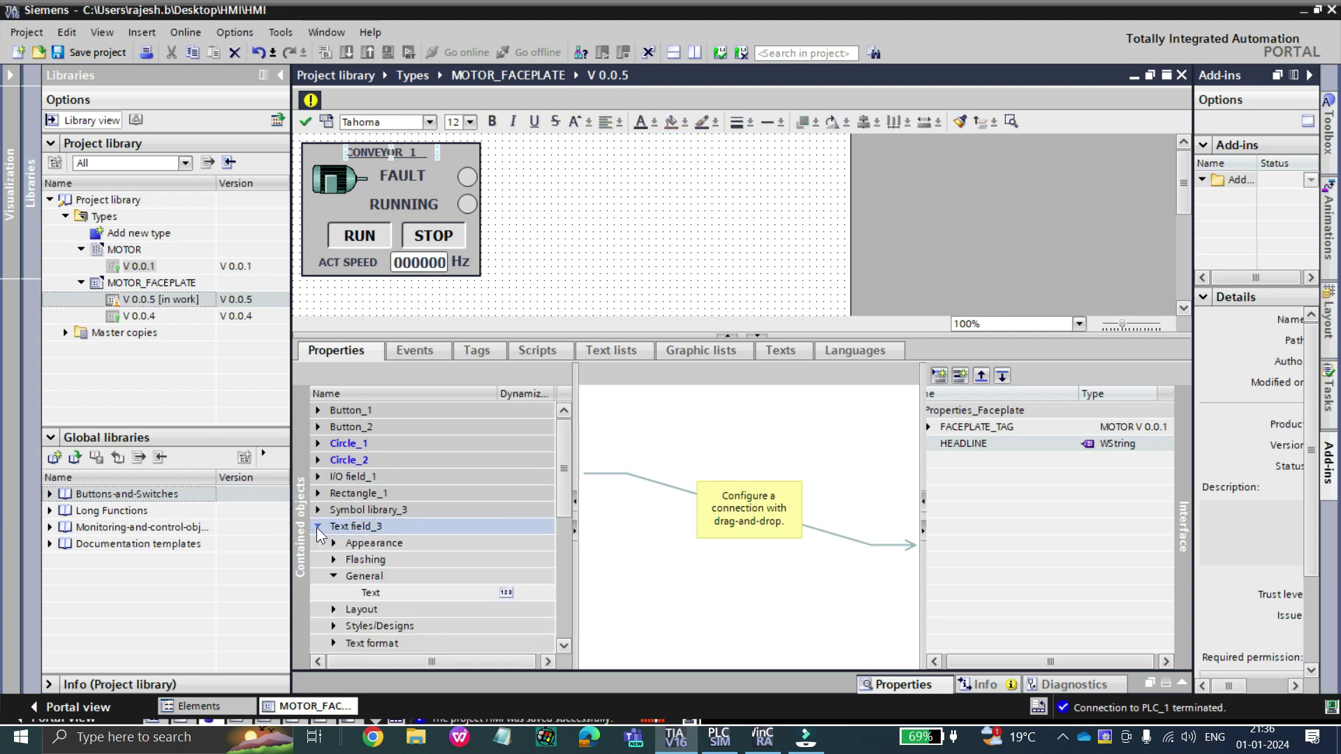
{"action": "left_click_drag", "start_coordinate": [370, 593], "coordinate": [1043, 447]}
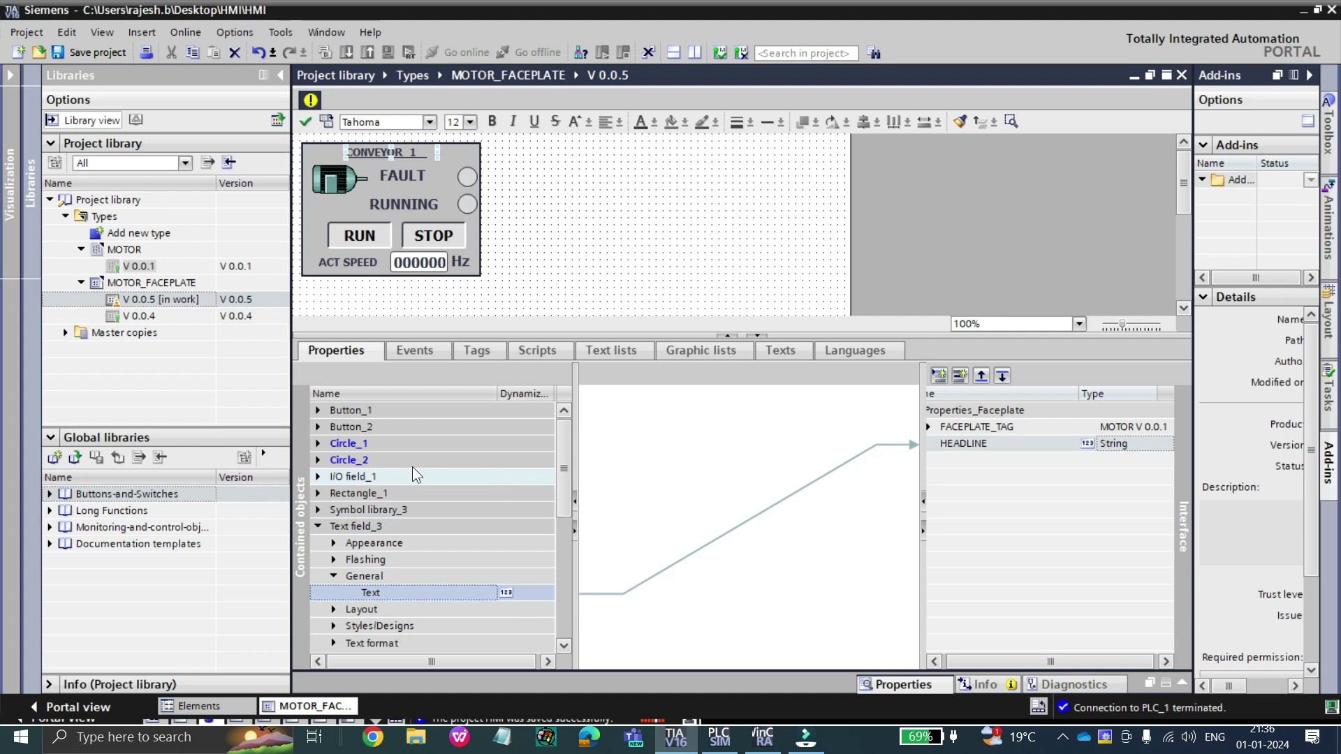
{"action": "left_click", "coordinate": [318, 527]}
{"action": "left_click", "coordinate": [342, 543]}
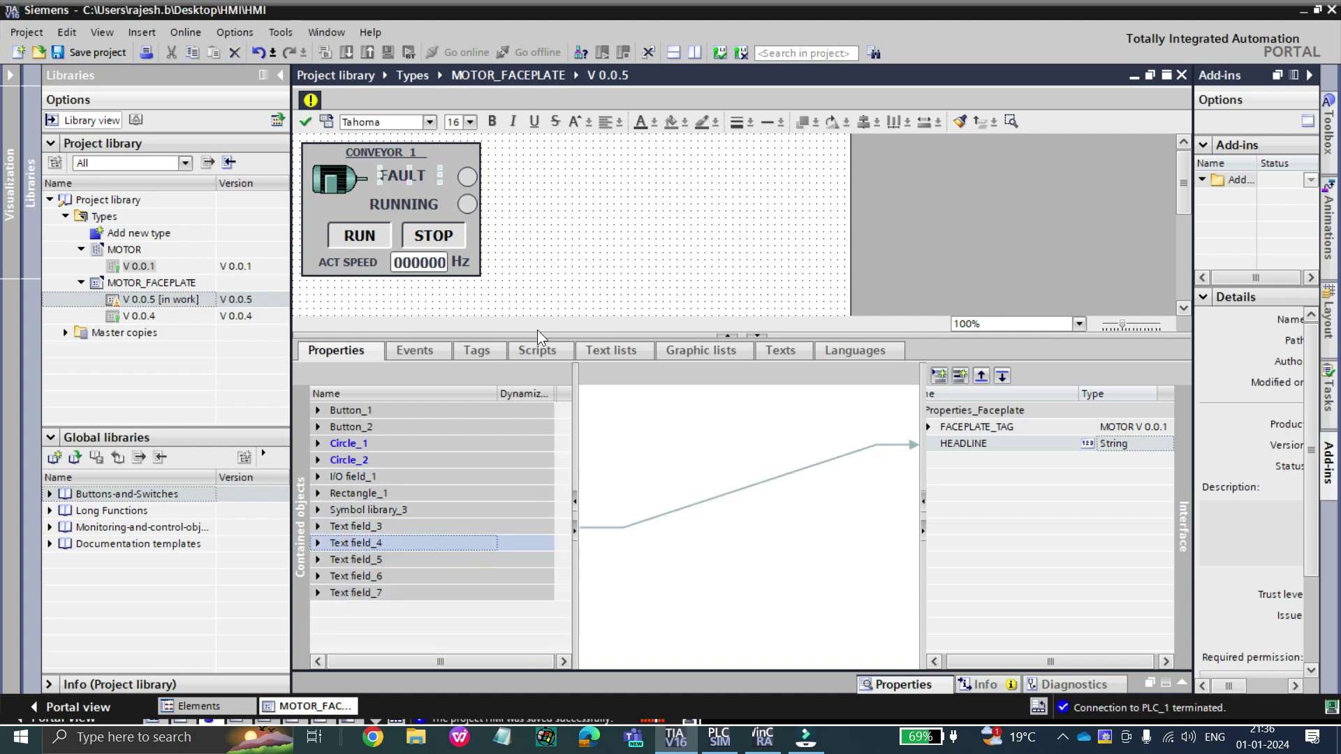
Replace the appearance animation tag of the FAULT indicator circle with FACEPLATE_TAG.FAULT_INDICATOR from the faceplate properties.
{"action": "left_click", "coordinate": [467, 178]}
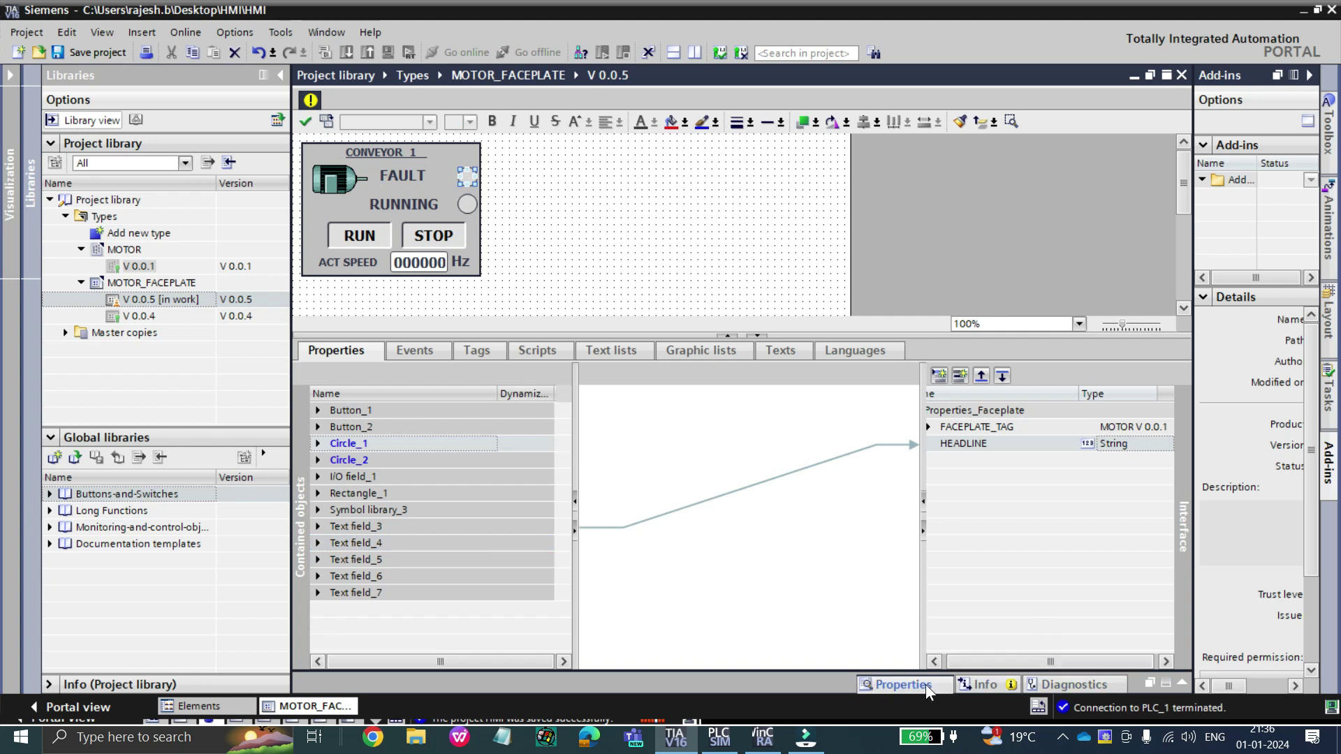
{"action": "left_click", "coordinate": [932, 683]}
{"action": "left_click", "coordinate": [568, 502]}
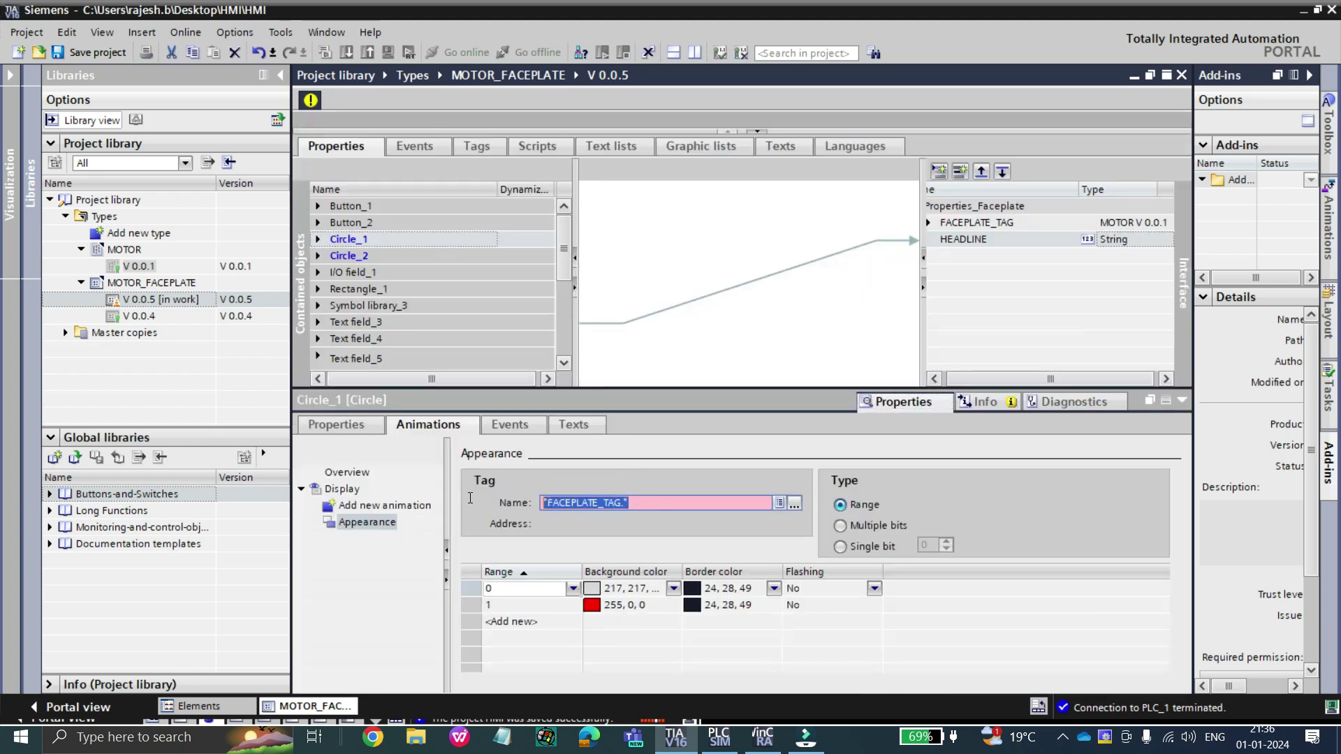
{"action": "key", "text": "BackSpace"}
{"action": "left_click", "coordinate": [795, 503]}
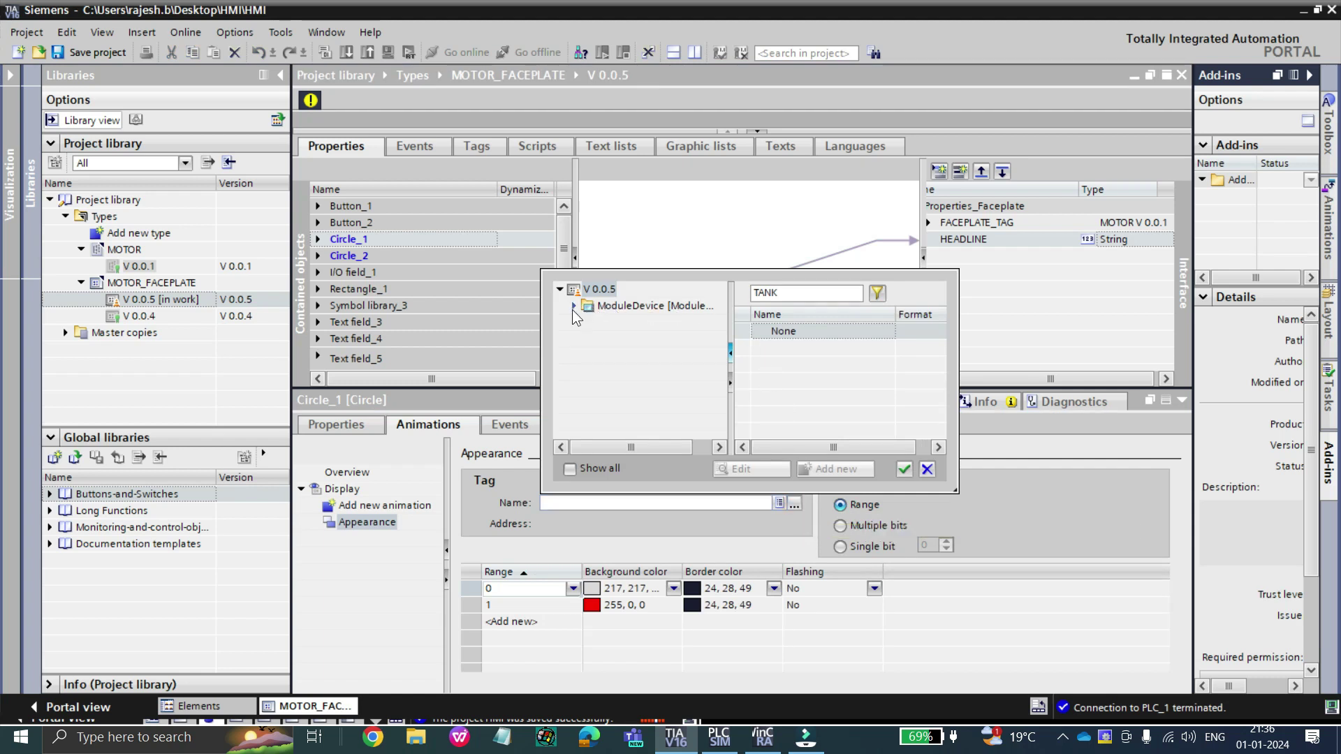
{"action": "left_click", "coordinate": [573, 306]}
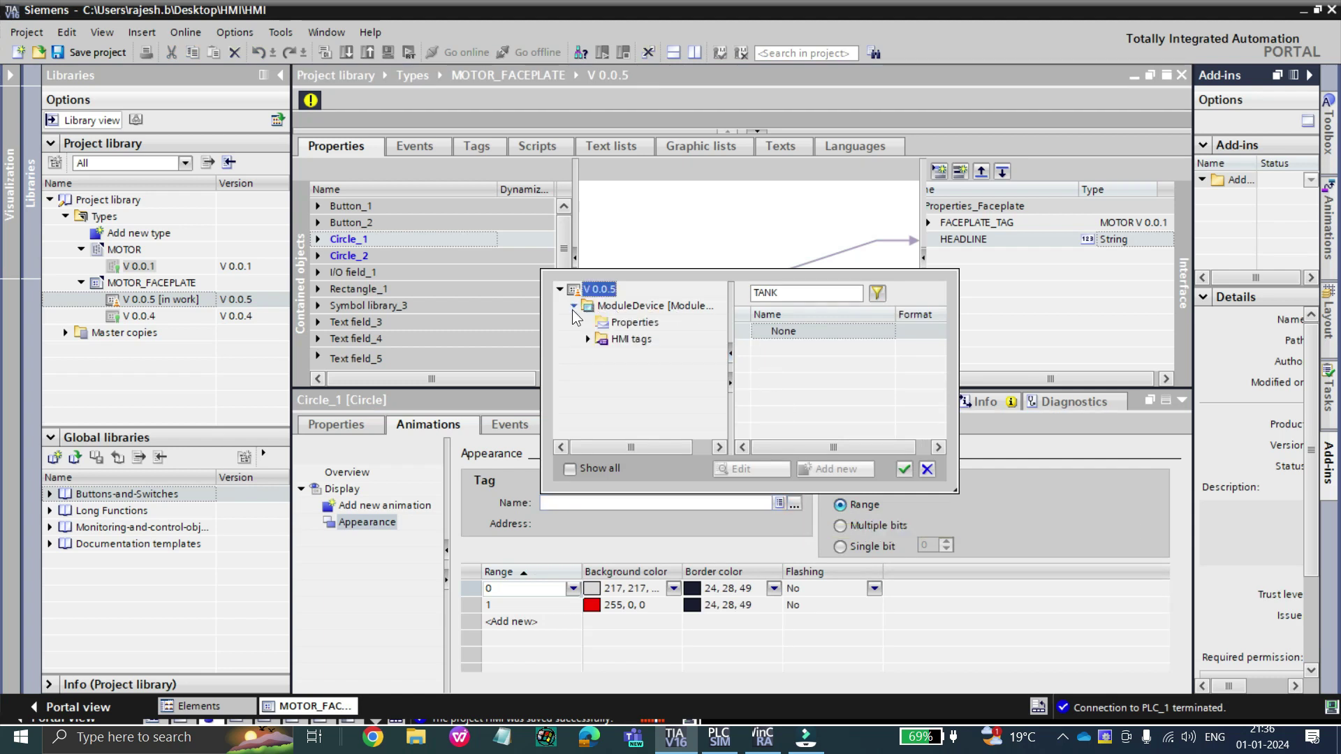
{"action": "left_click", "coordinate": [609, 321]}
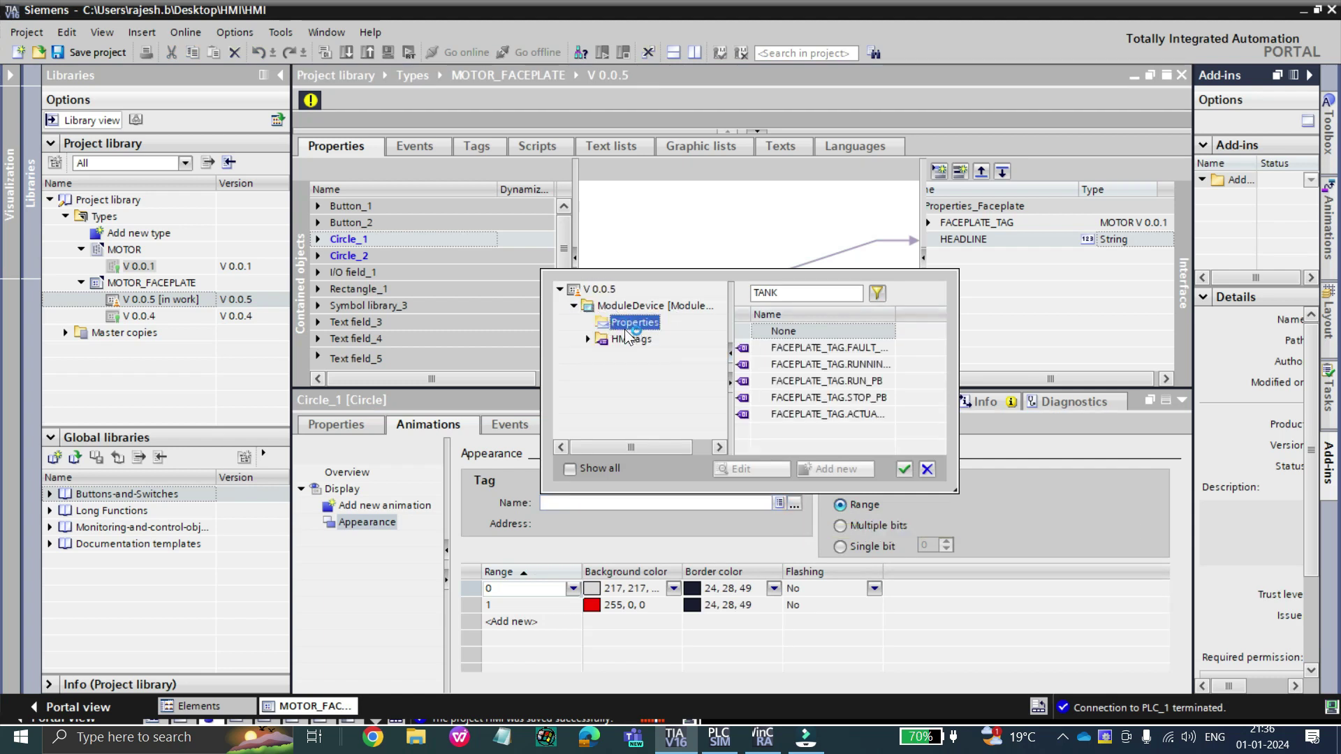
{"action": "left_click_drag", "start_coordinate": [897, 310], "coordinate": [939, 309]}
{"action": "double_click", "coordinate": [828, 347]}
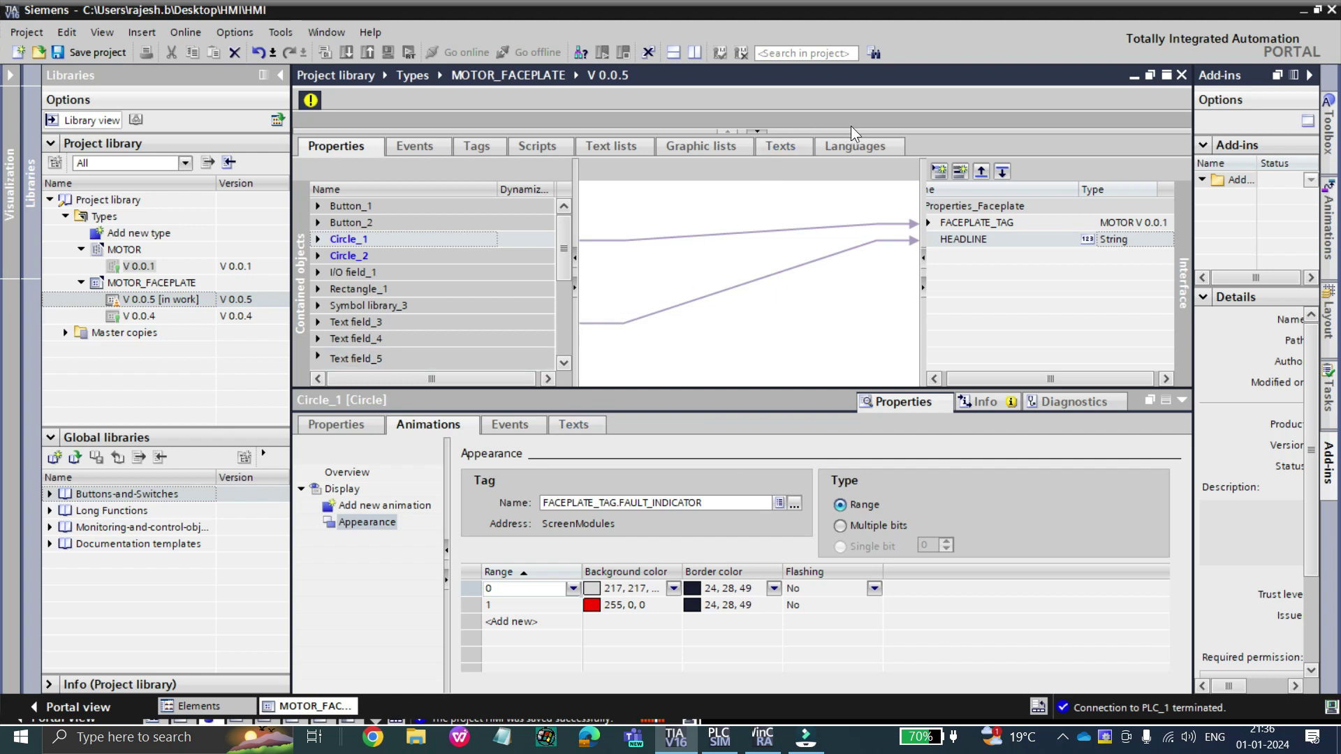
Assign FACEPLATE_TAG.RUNNING_INDICATOR as the appearance animation tag of the RUNNING indicator circle.
{"action": "left_click_drag", "start_coordinate": [855, 130], "coordinate": [855, 215]}
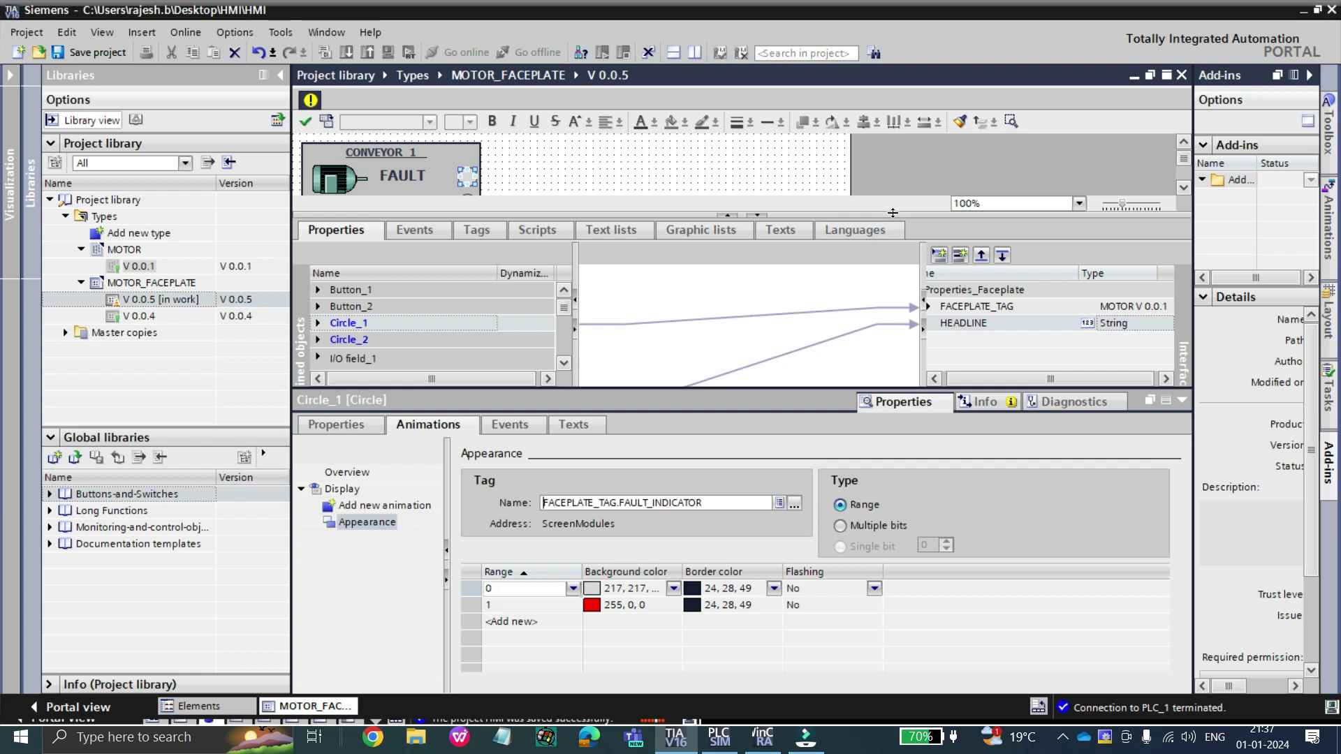
{"action": "left_click_drag", "start_coordinate": [886, 212], "coordinate": [887, 243]}
{"action": "left_click", "coordinate": [467, 204]}
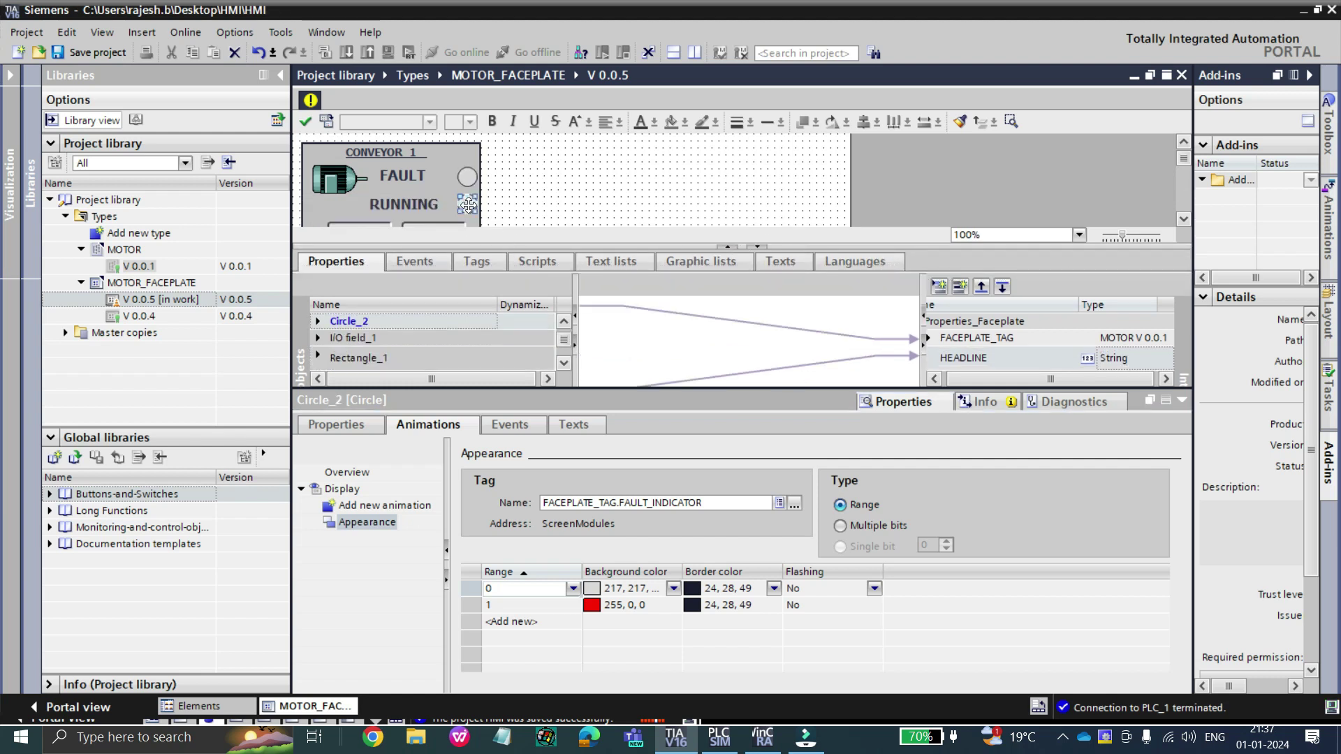
{"action": "left_click", "coordinate": [794, 502]}
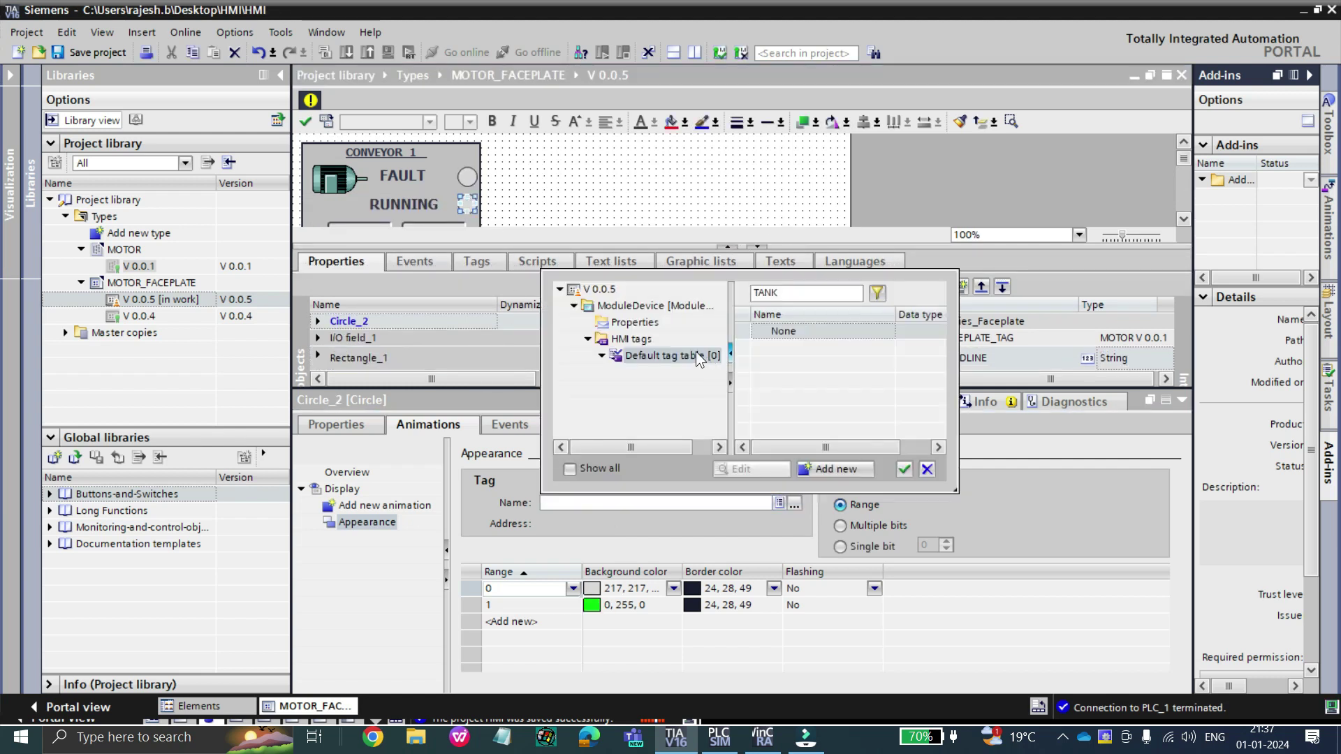
{"action": "double_click", "coordinate": [863, 364]}
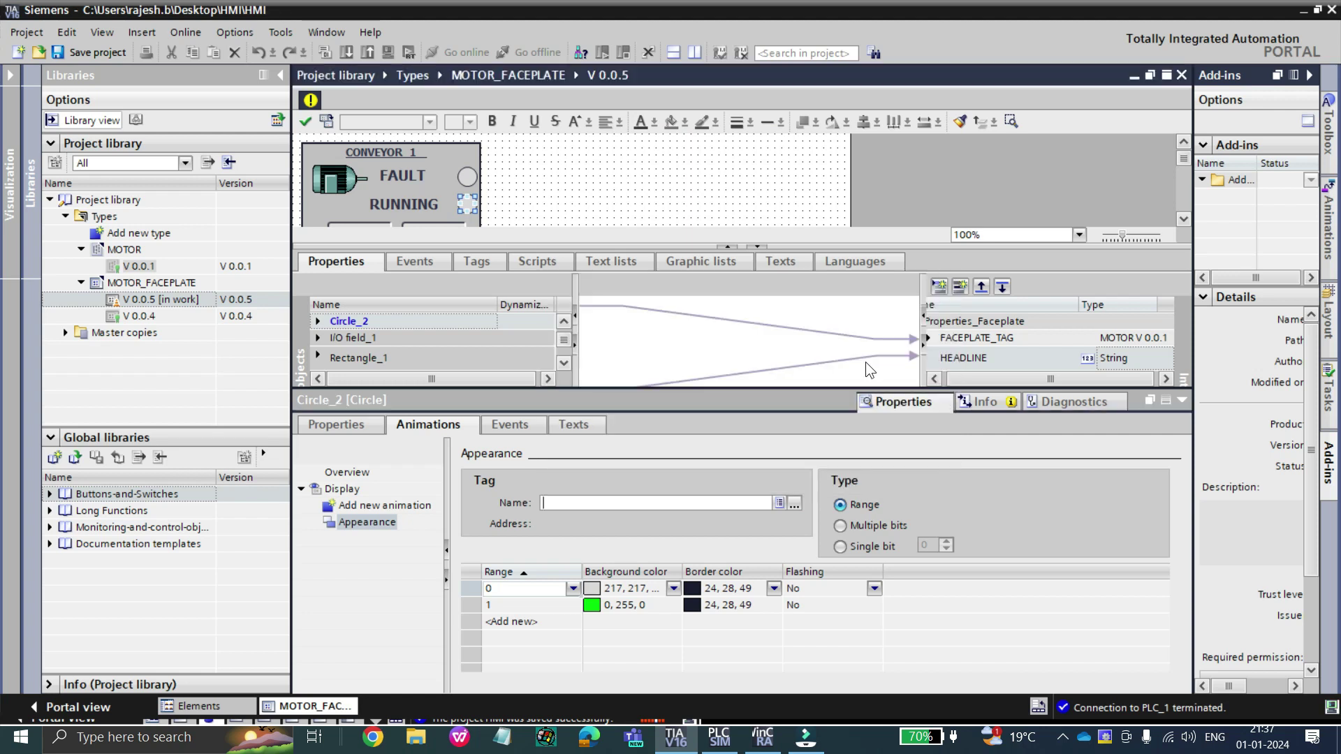
For the RUN button's Press event, assign FACEPLATE_TAG.RUN_PB to SetBit and FACEPLATE_TAG.STOP_PB to ResetBit.
{"action": "left_click_drag", "start_coordinate": [979, 250], "coordinate": [971, 285]}
{"action": "left_click_drag", "start_coordinate": [815, 387], "coordinate": [813, 458]}
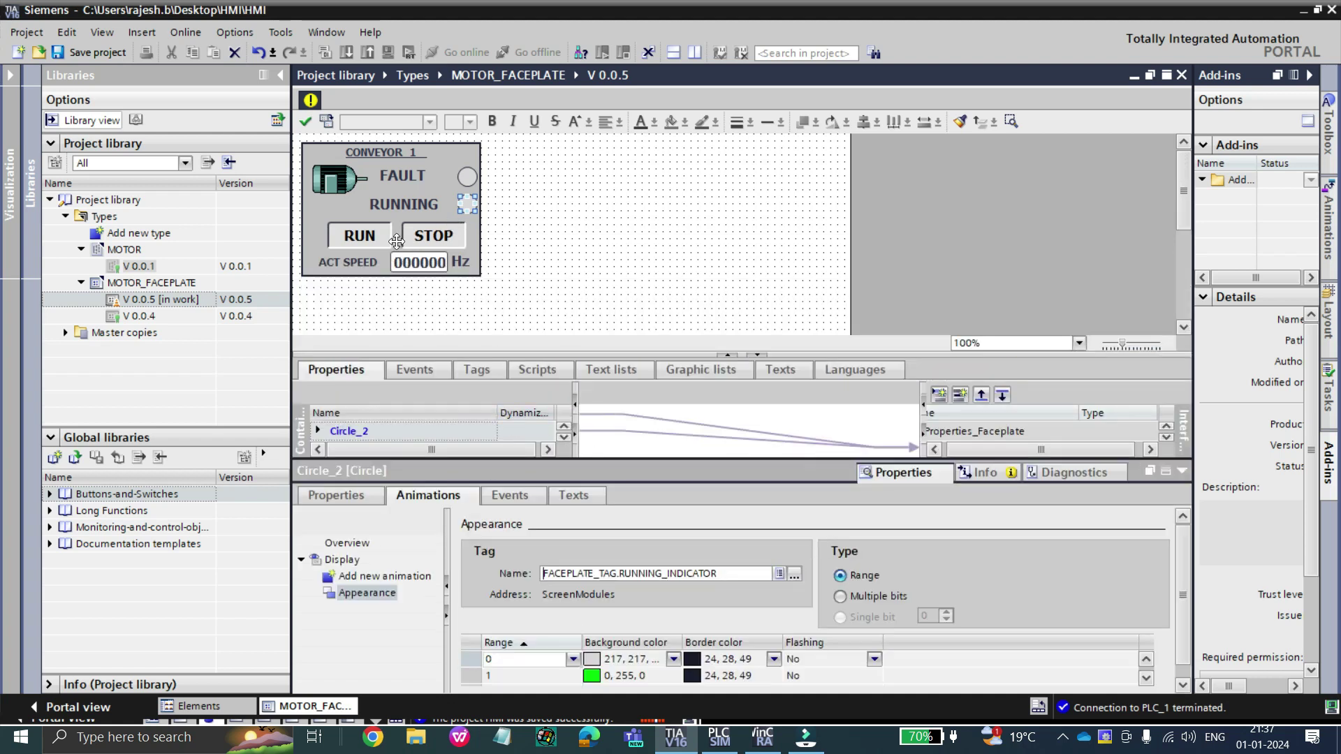
{"action": "left_click", "coordinate": [360, 237]}
{"action": "left_click", "coordinate": [507, 497]}
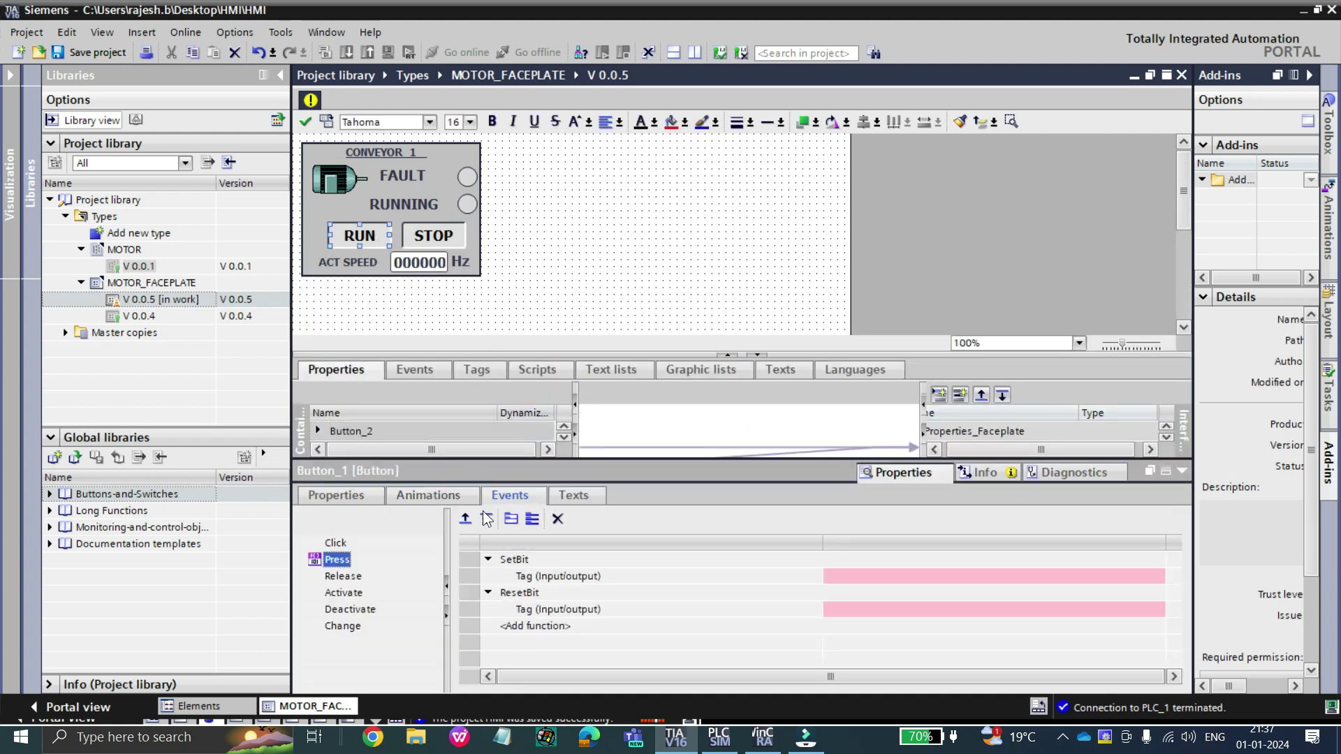
{"action": "left_click", "coordinate": [890, 576]}
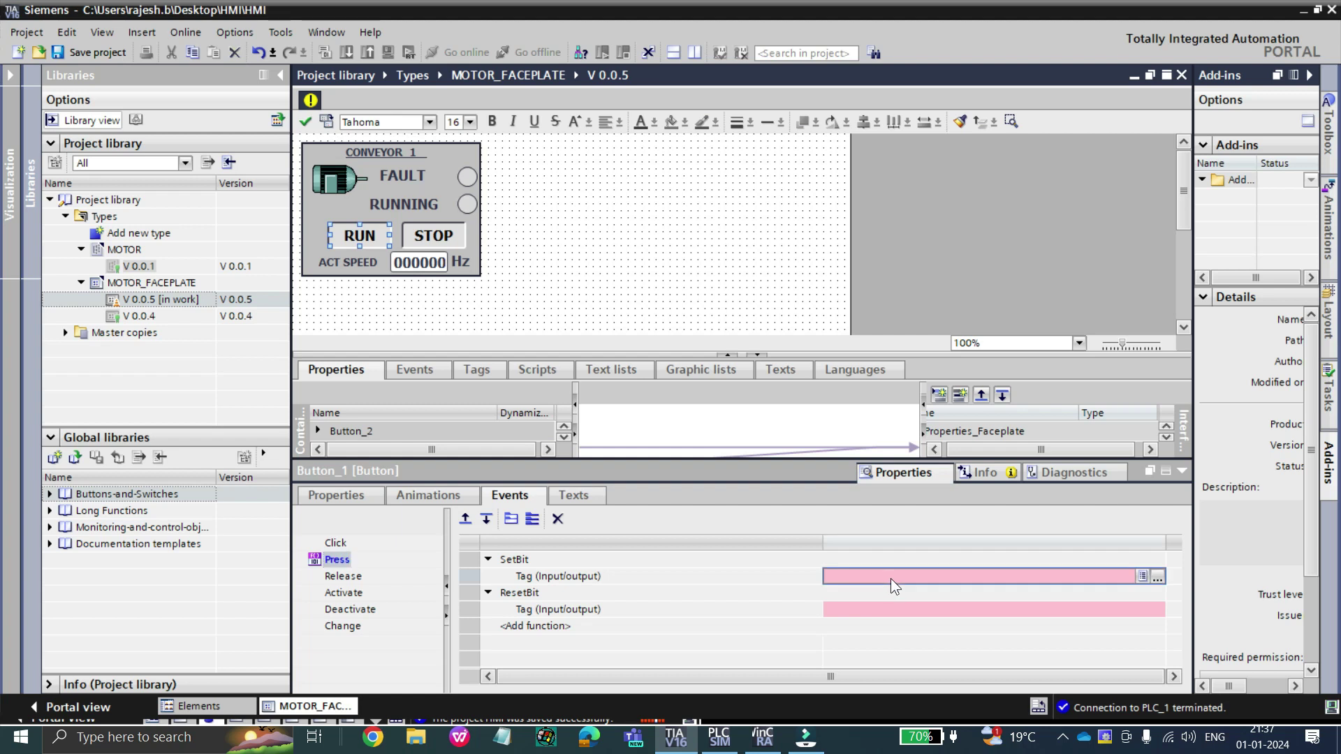
{"action": "left_click", "coordinate": [1159, 577]}
{"action": "left_click", "coordinate": [906, 396]}
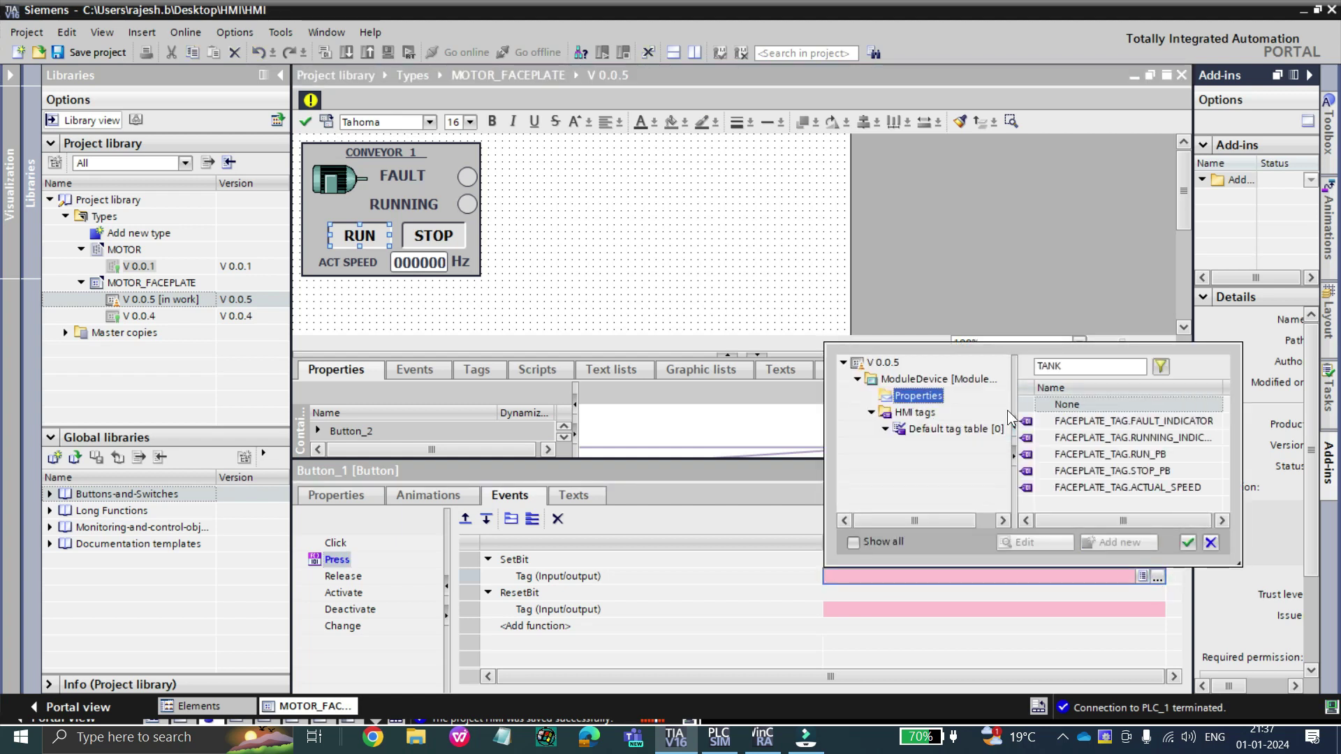
{"action": "double_click", "coordinate": [1110, 453]}
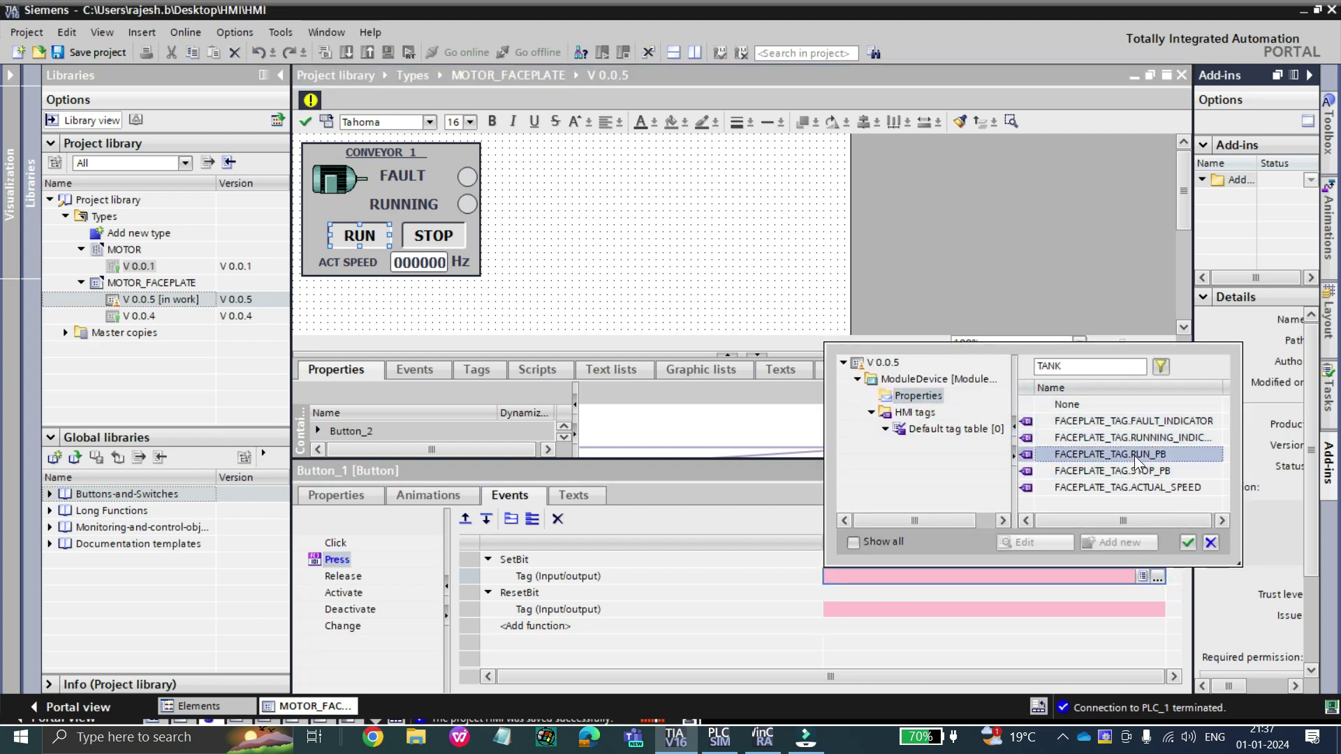
{"action": "left_click", "coordinate": [1162, 608]}
{"action": "left_click", "coordinate": [1157, 608]}
{"action": "left_click", "coordinate": [917, 428]}
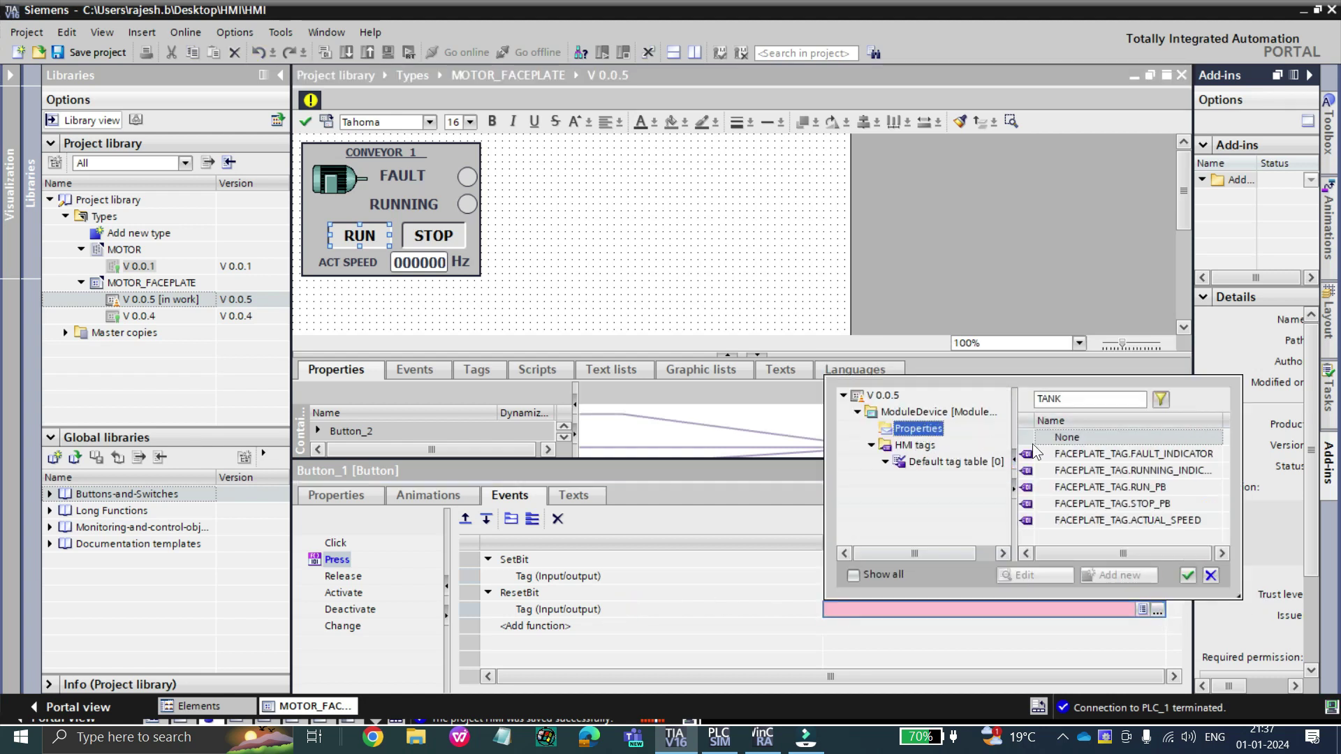
{"action": "double_click", "coordinate": [1111, 505]}
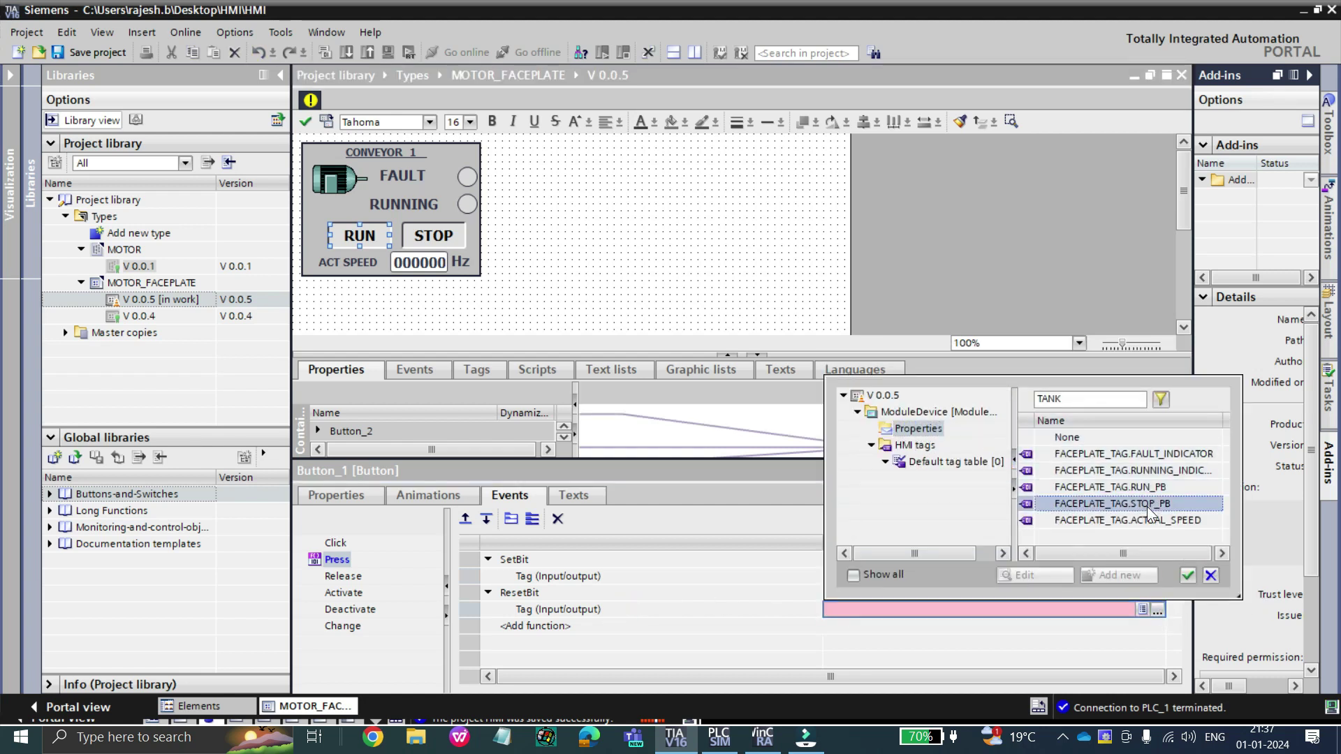
For the STOP button's Press event, assign FACEPLATE_TAG.STOP_PB to SetBit and FACEPLATE_TAG.RUN_PB to ResetBit.
{"action": "left_click", "coordinate": [461, 242]}
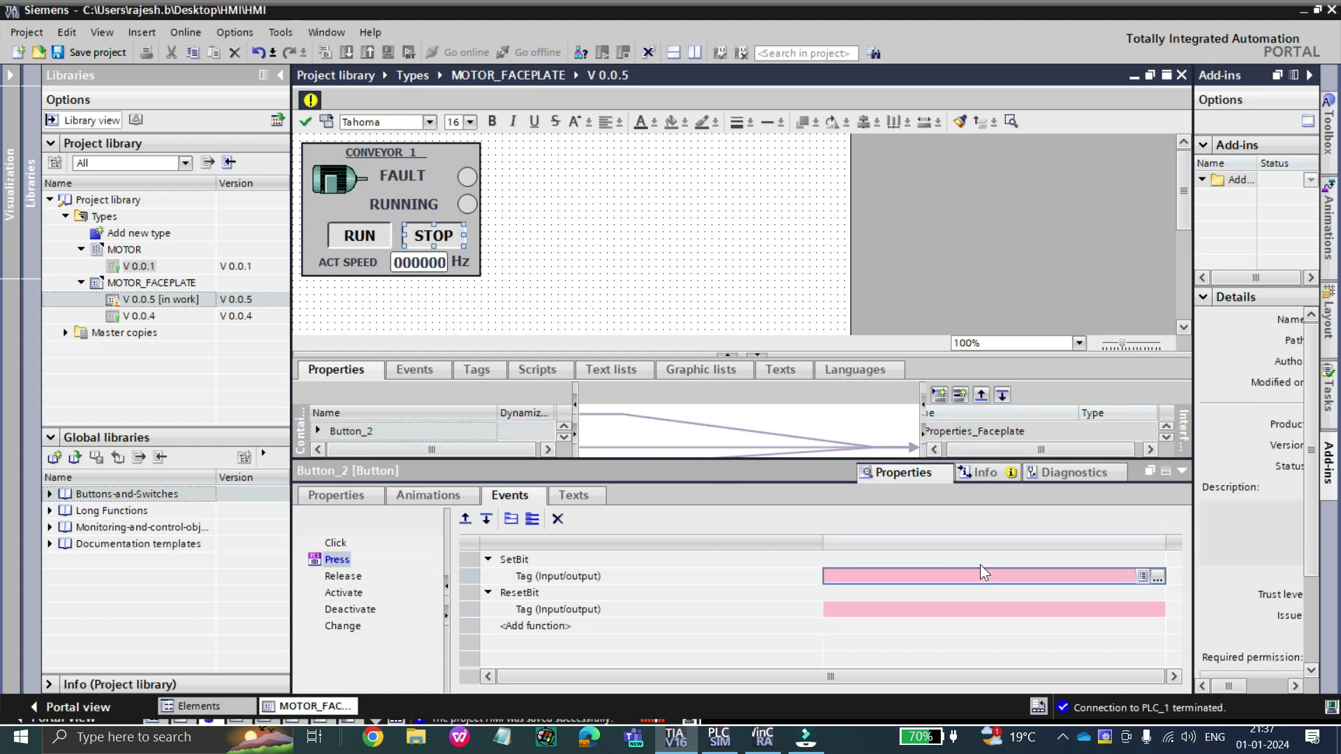
{"action": "left_click", "coordinate": [1157, 576]}
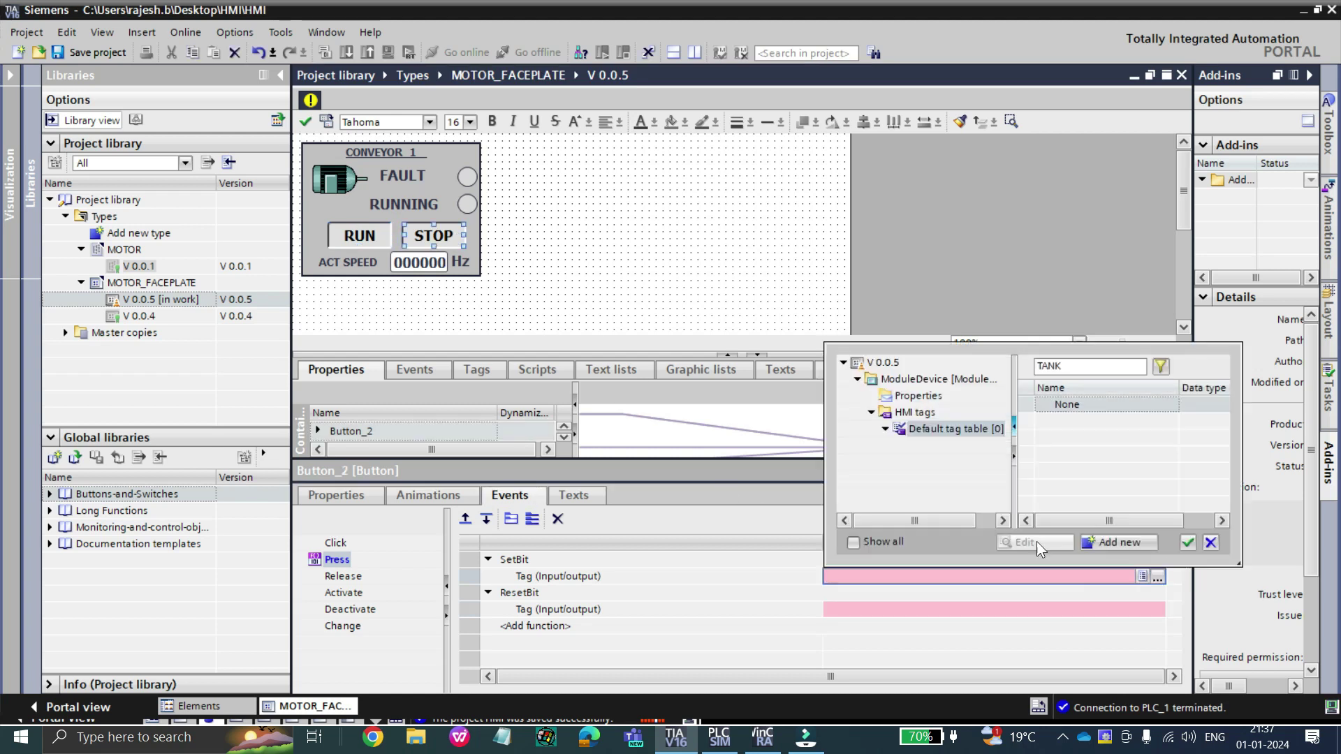
{"action": "left_click", "coordinate": [917, 396]}
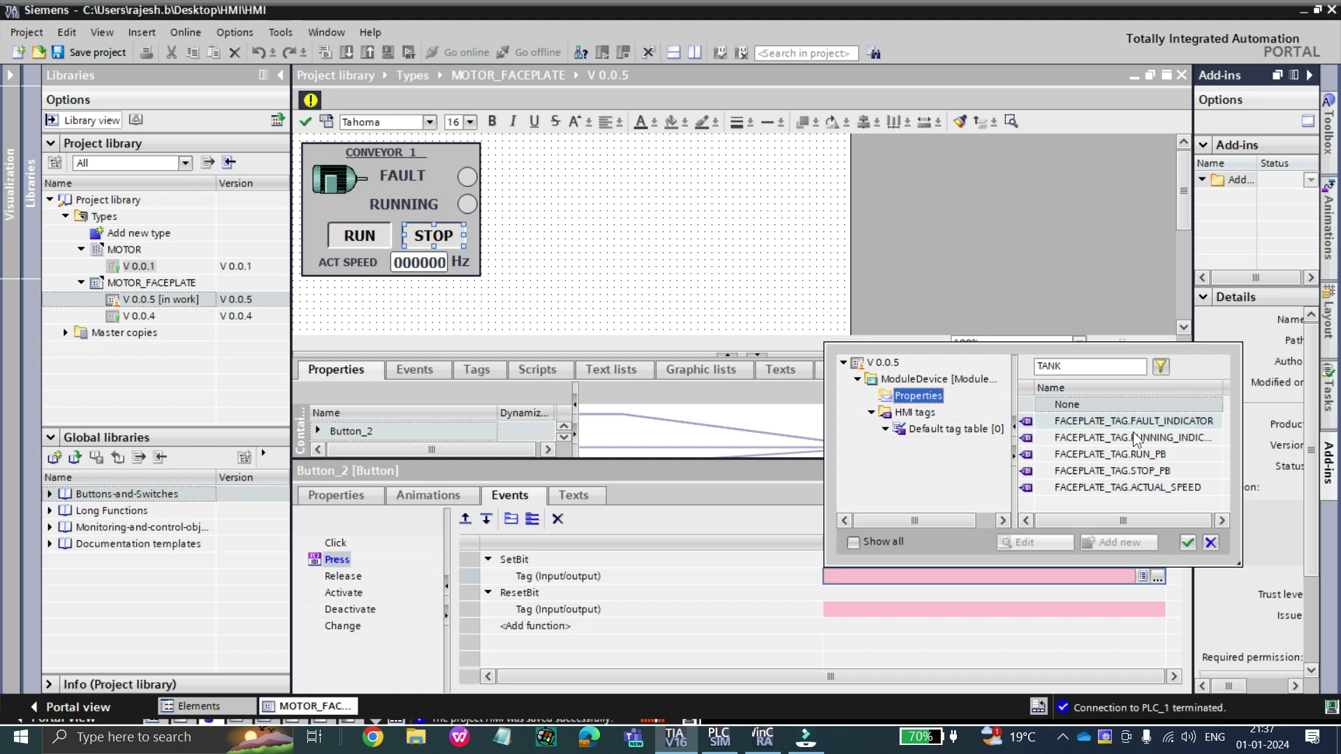
{"action": "double_click", "coordinate": [1154, 471]}
{"action": "left_click", "coordinate": [1152, 609]}
{"action": "left_click", "coordinate": [1157, 609]}
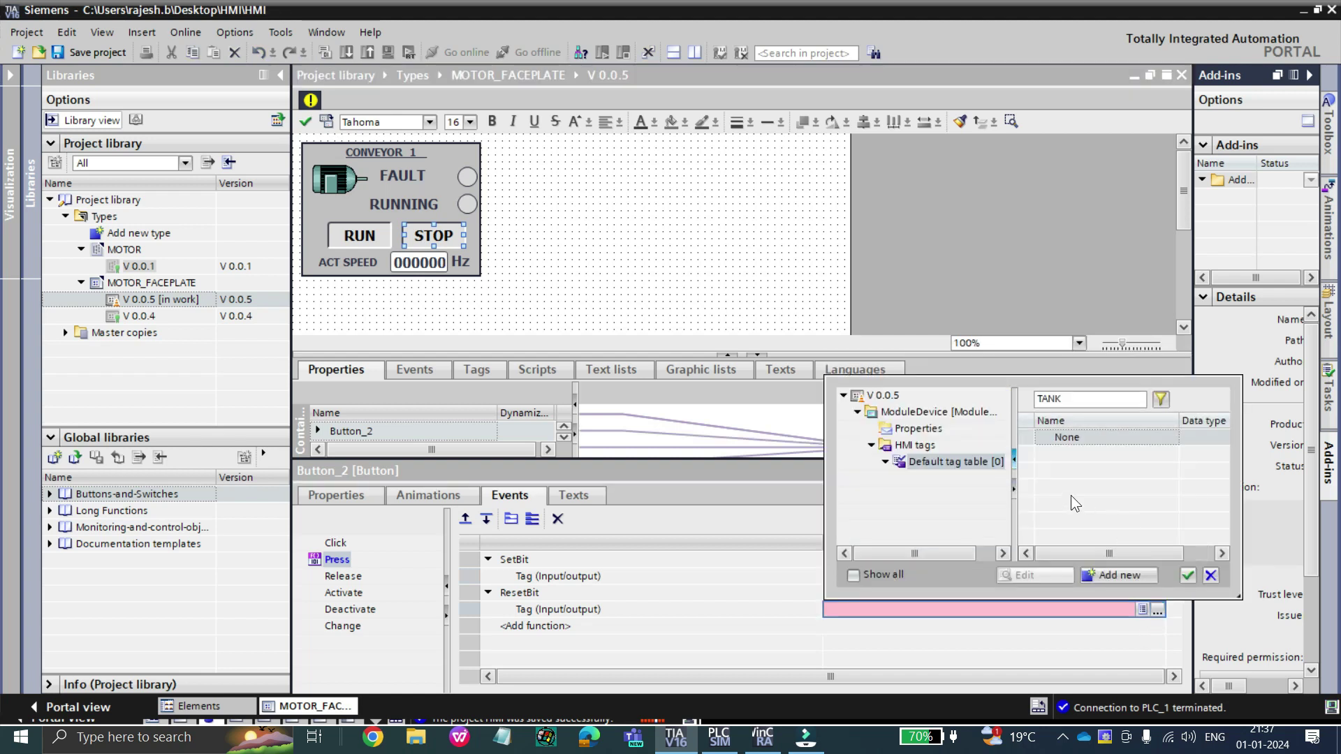
{"action": "left_click", "coordinate": [915, 429]}
{"action": "double_click", "coordinate": [1155, 489]}
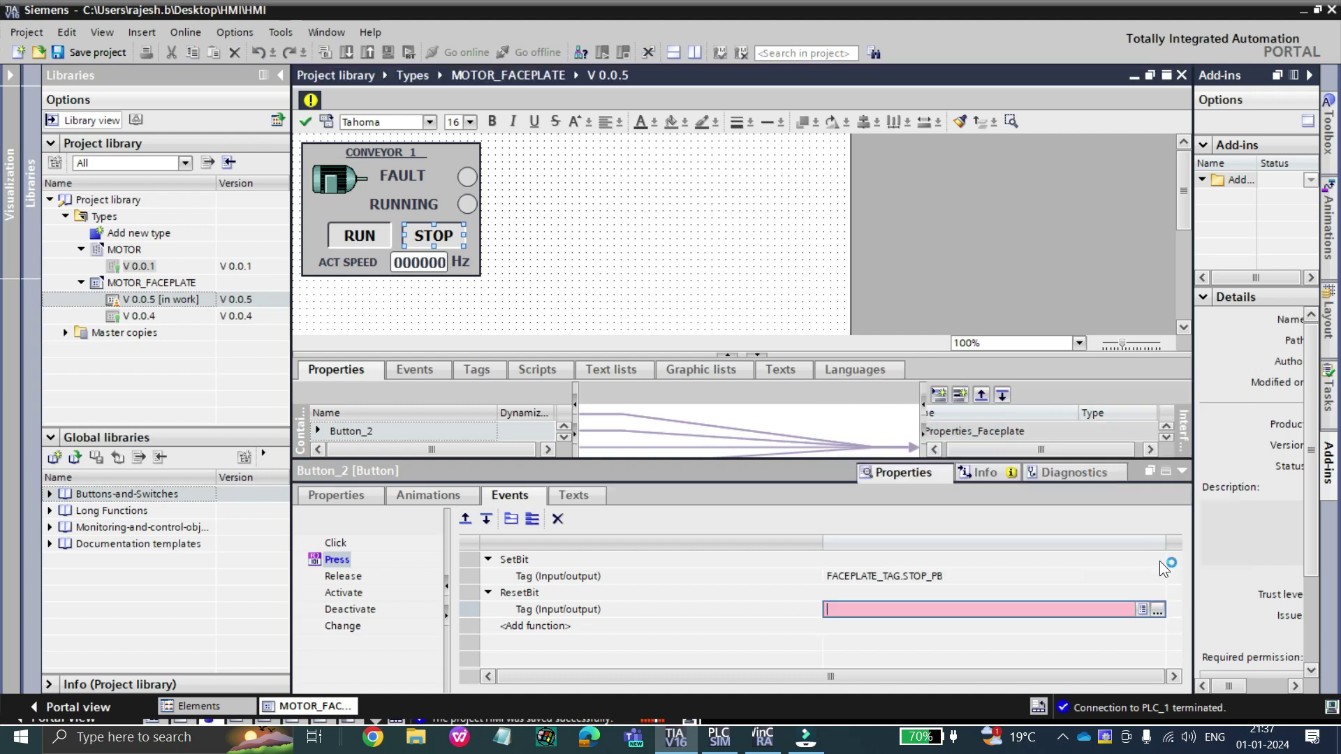
Assign FACEPLATE_TAG.ACTUAL_SPEED as the process tag of the ACT SPEED I/O field.
{"action": "left_click", "coordinate": [418, 262]}
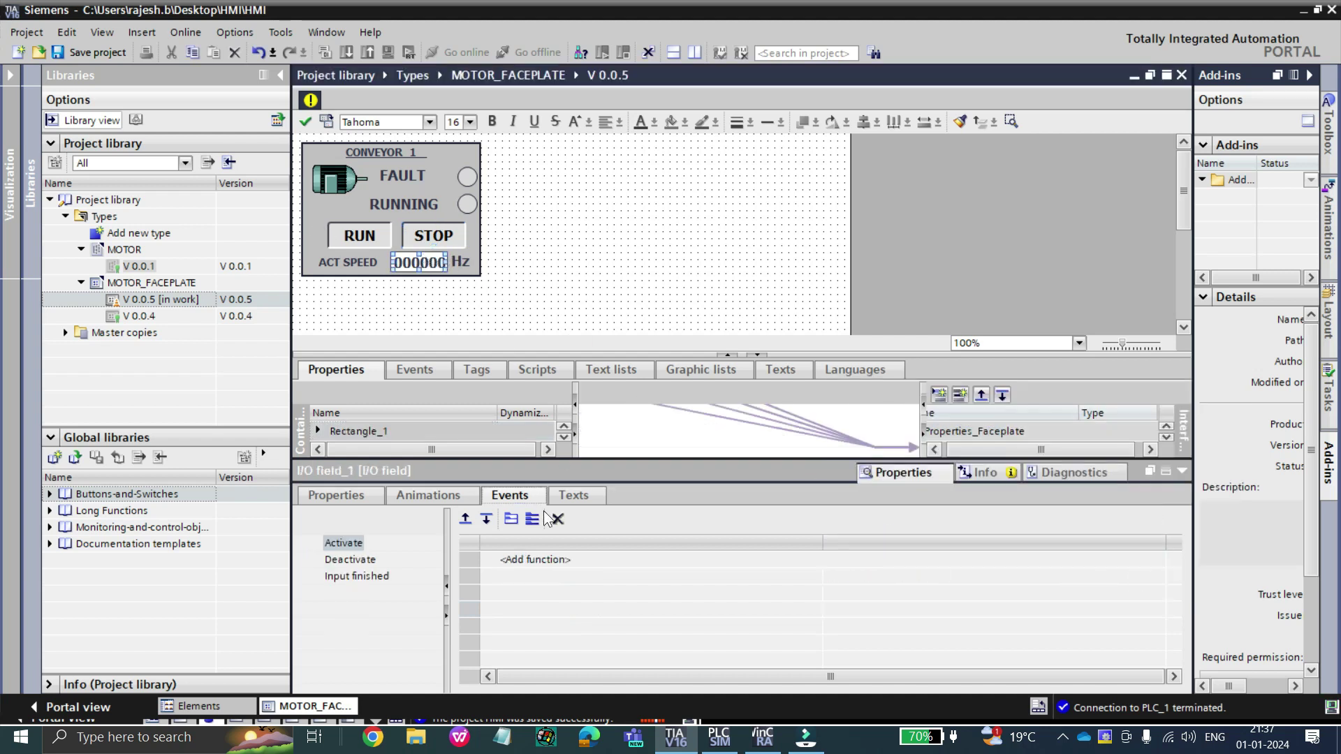
{"action": "left_click", "coordinate": [330, 497]}
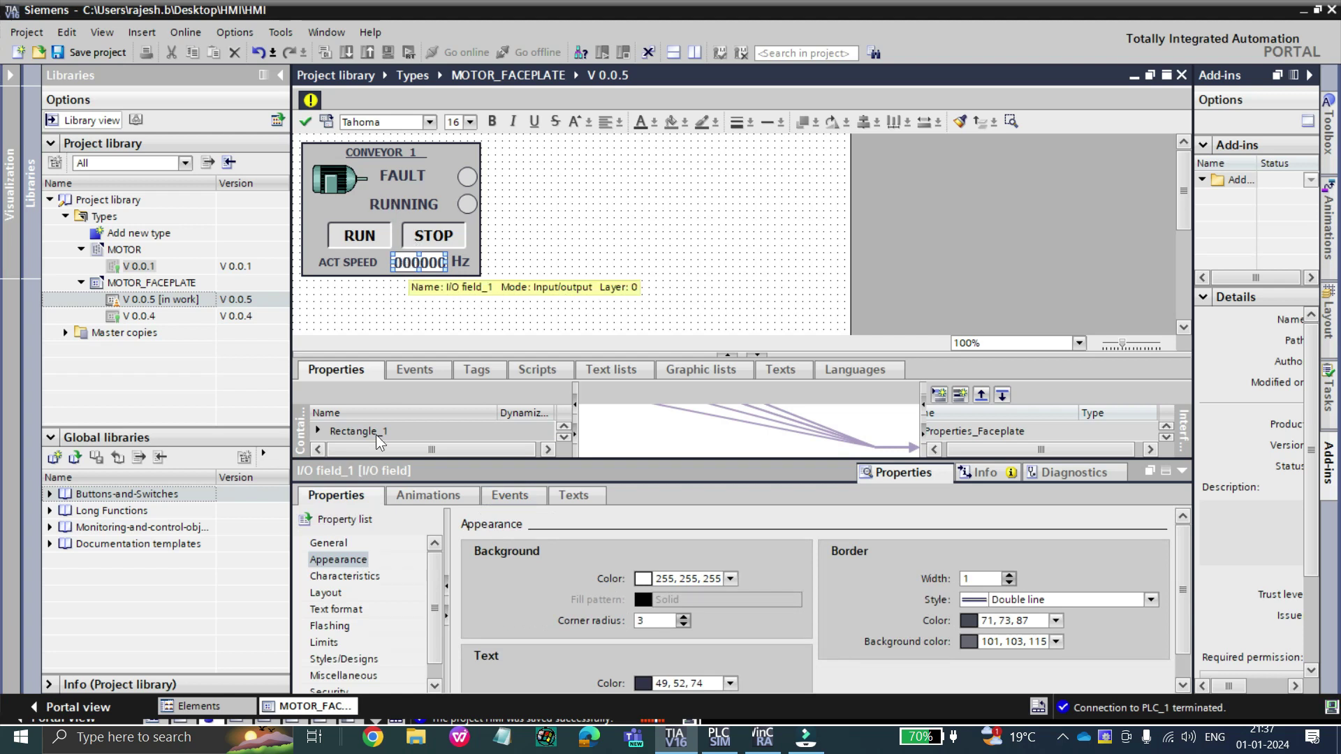
{"action": "left_click", "coordinate": [328, 542]}
{"action": "left_click", "coordinate": [793, 579]}
{"action": "left_click", "coordinate": [645, 399]}
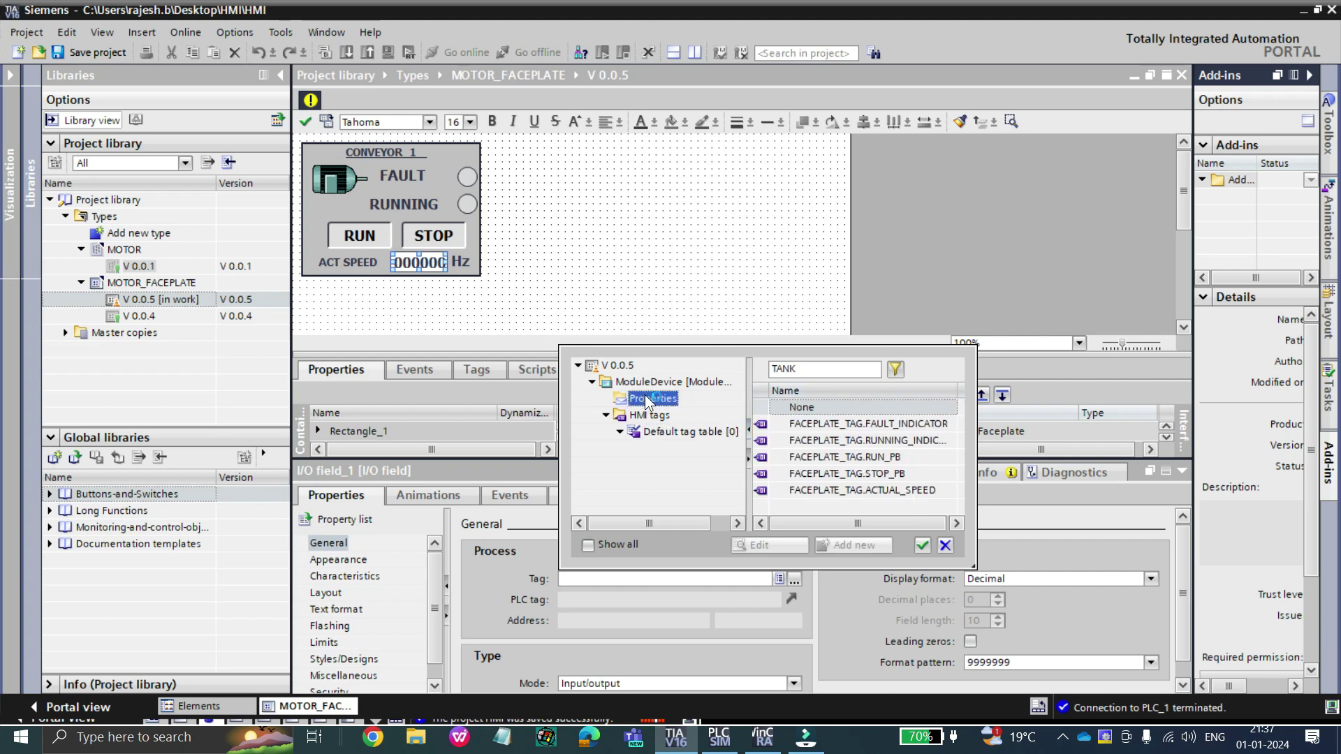
{"action": "double_click", "coordinate": [898, 490]}
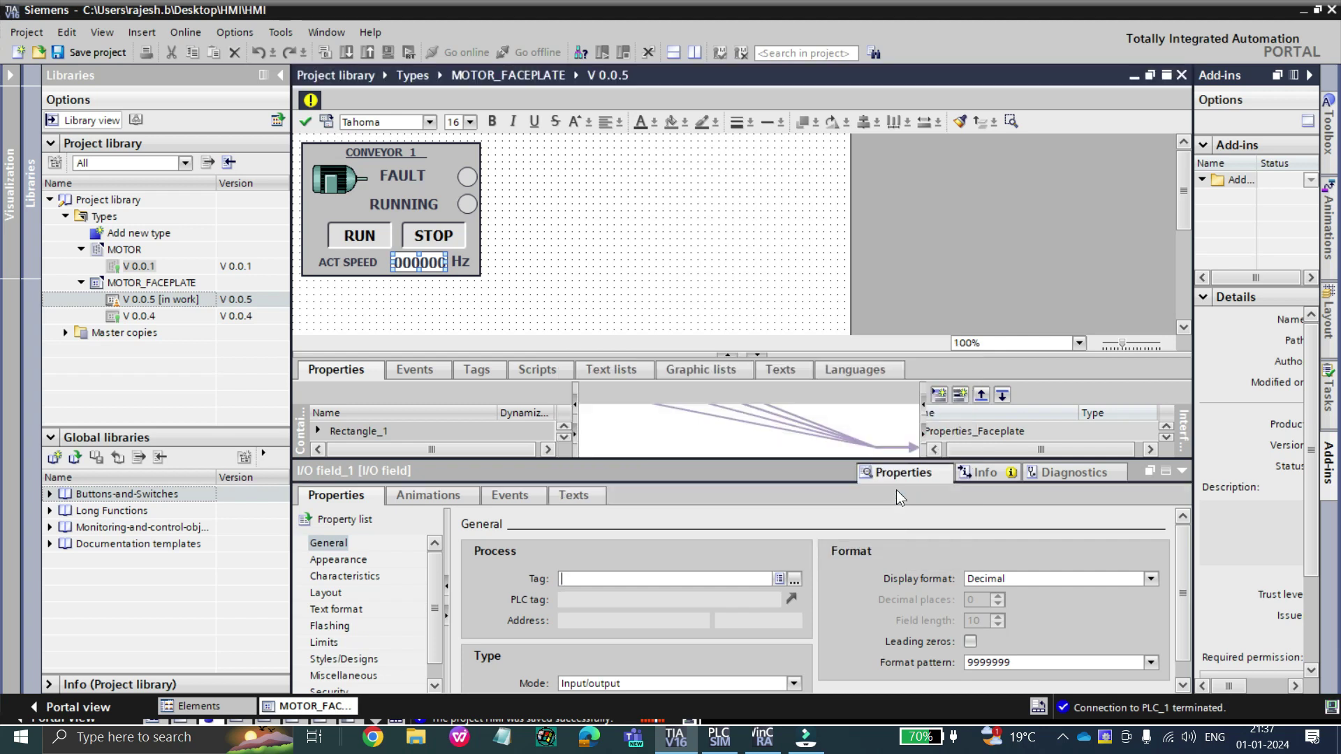
Expand FACEPLATE_TAG in the interface to check its connections to the faceplate objects, and save the project.
{"action": "left_click", "coordinate": [1182, 472]}
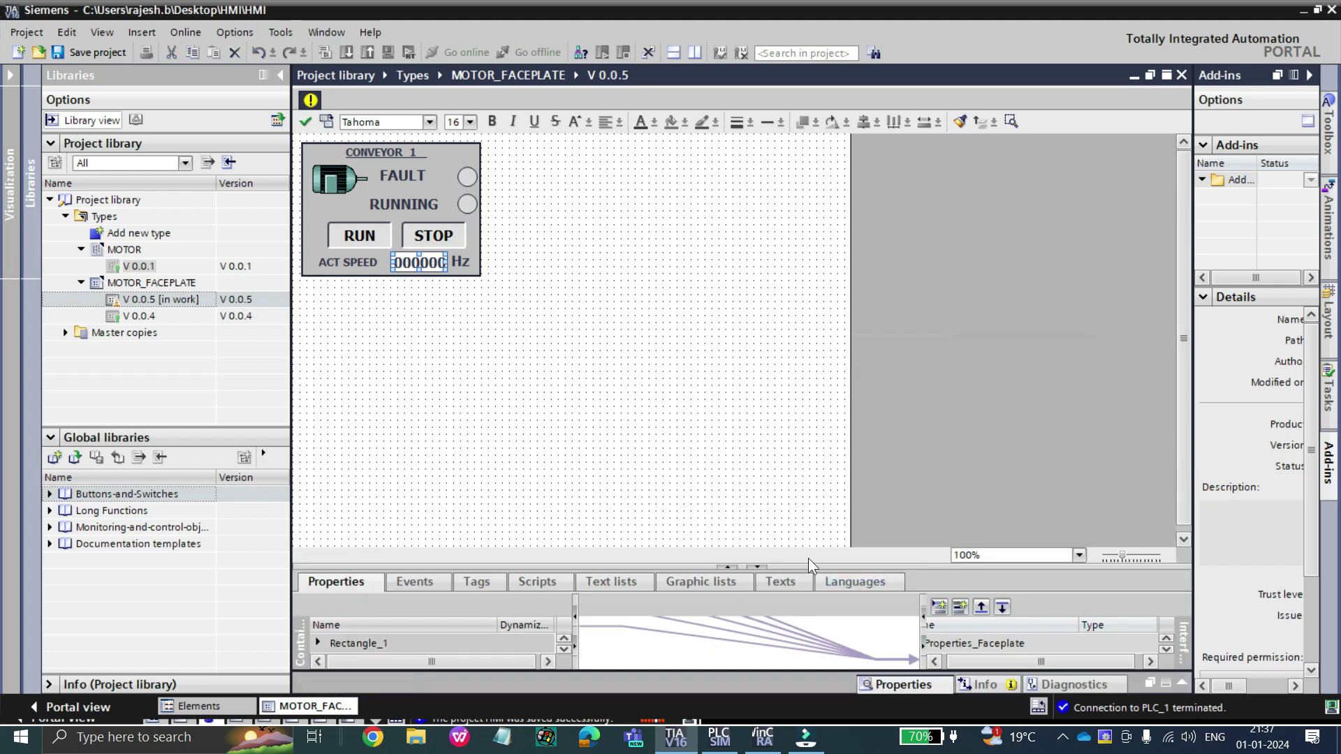
{"action": "left_click", "coordinate": [723, 566]}
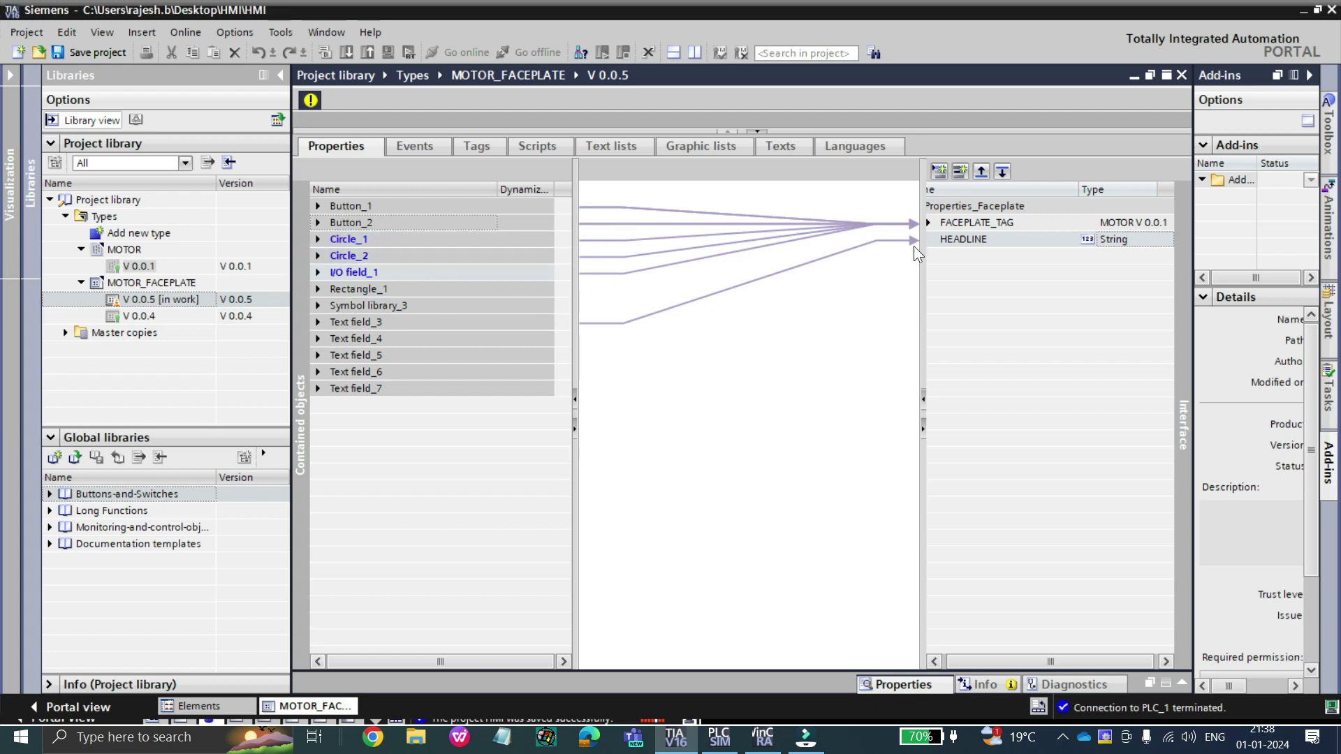
{"action": "left_click", "coordinate": [929, 223]}
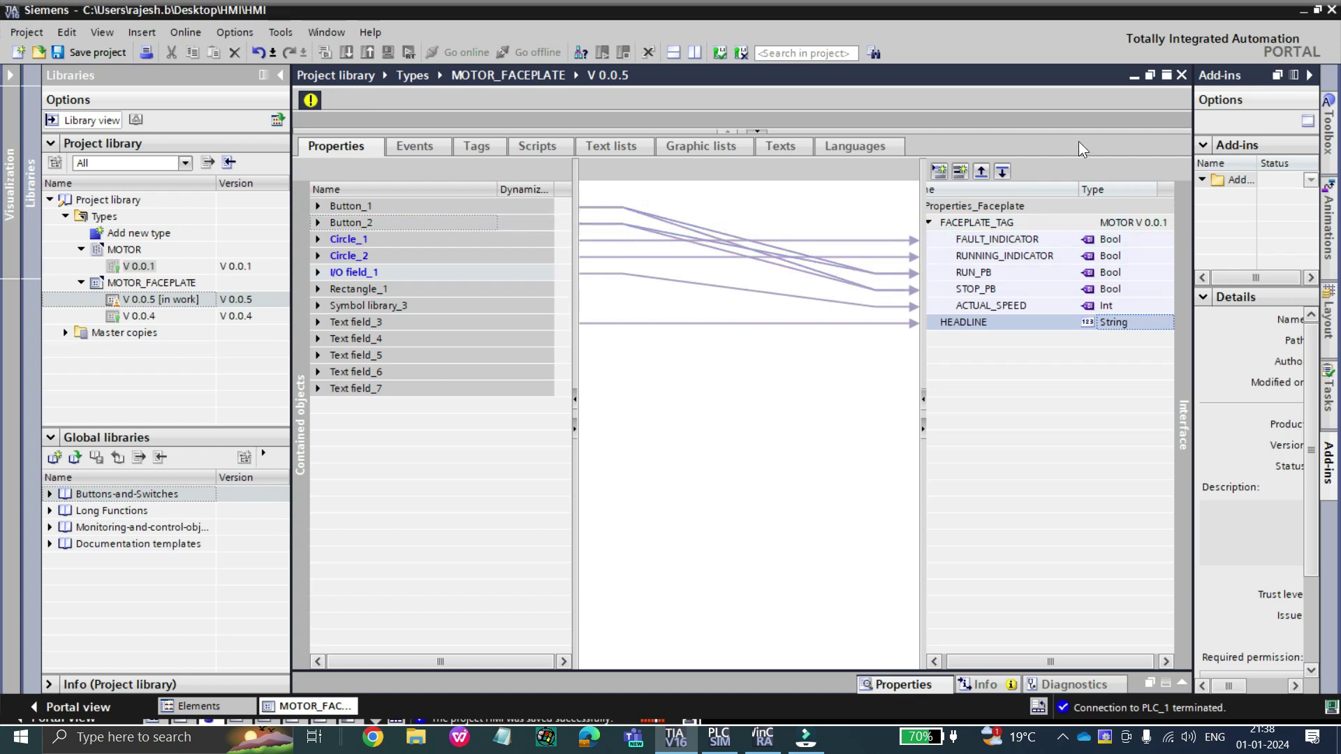
{"action": "left_click", "coordinate": [757, 131]}
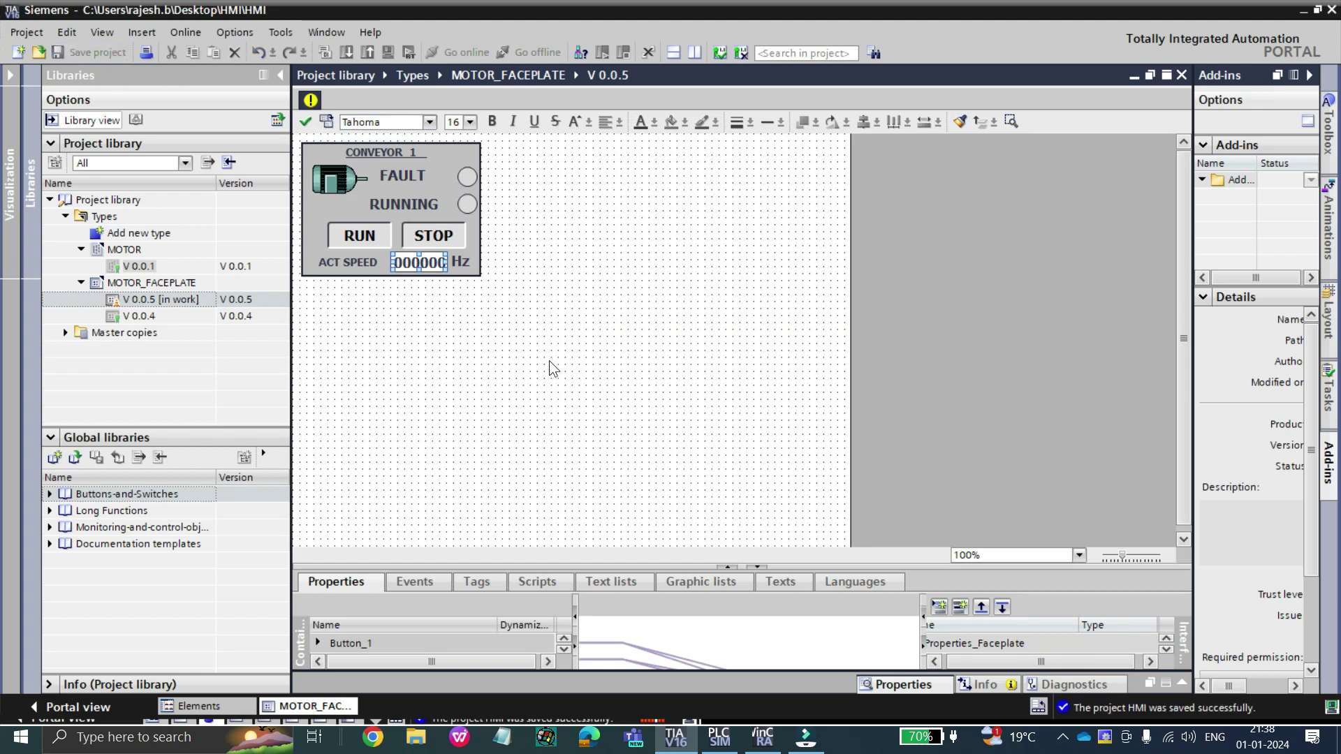
Release MOTOR_FACEPLATE version 0.0.5 with instances in the project updated and deletion of unused type versions switched off.
{"action": "right_click", "coordinate": [148, 300]}
{"action": "left_click", "coordinate": [202, 383]}
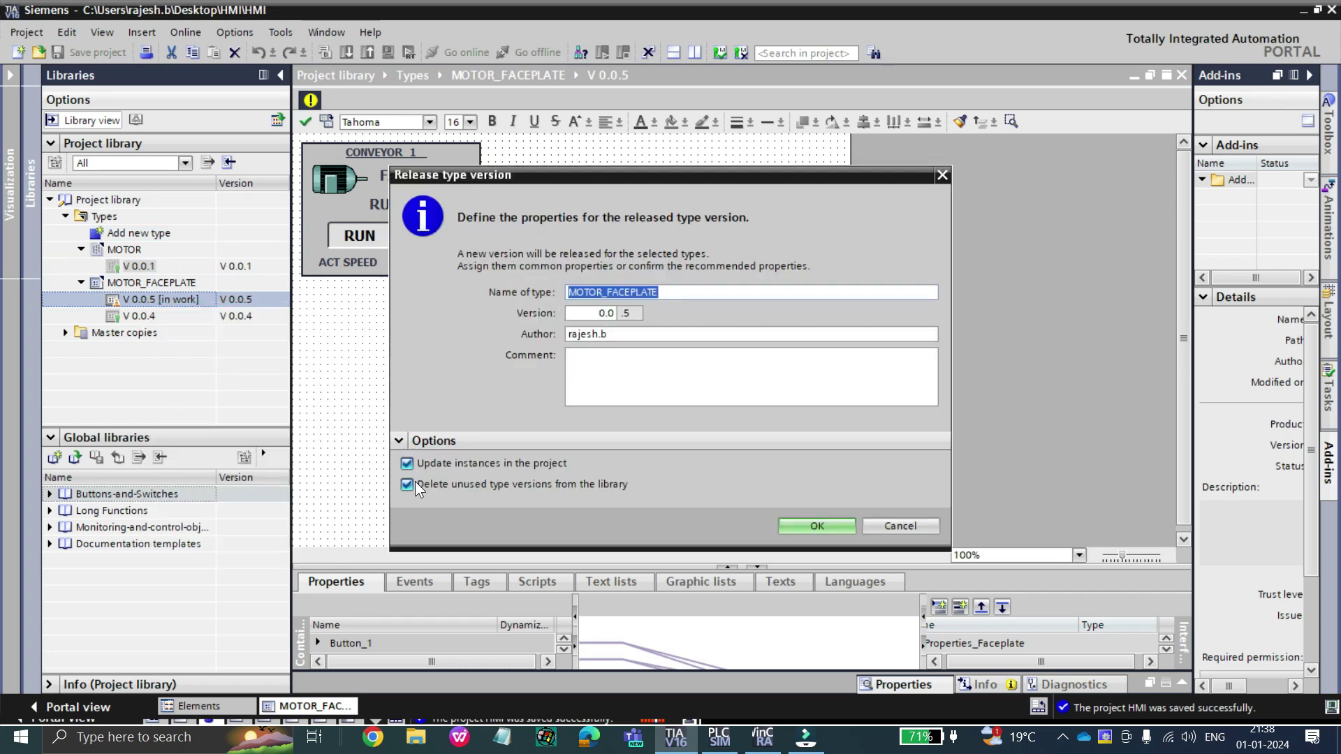
{"action": "left_click", "coordinate": [407, 484]}
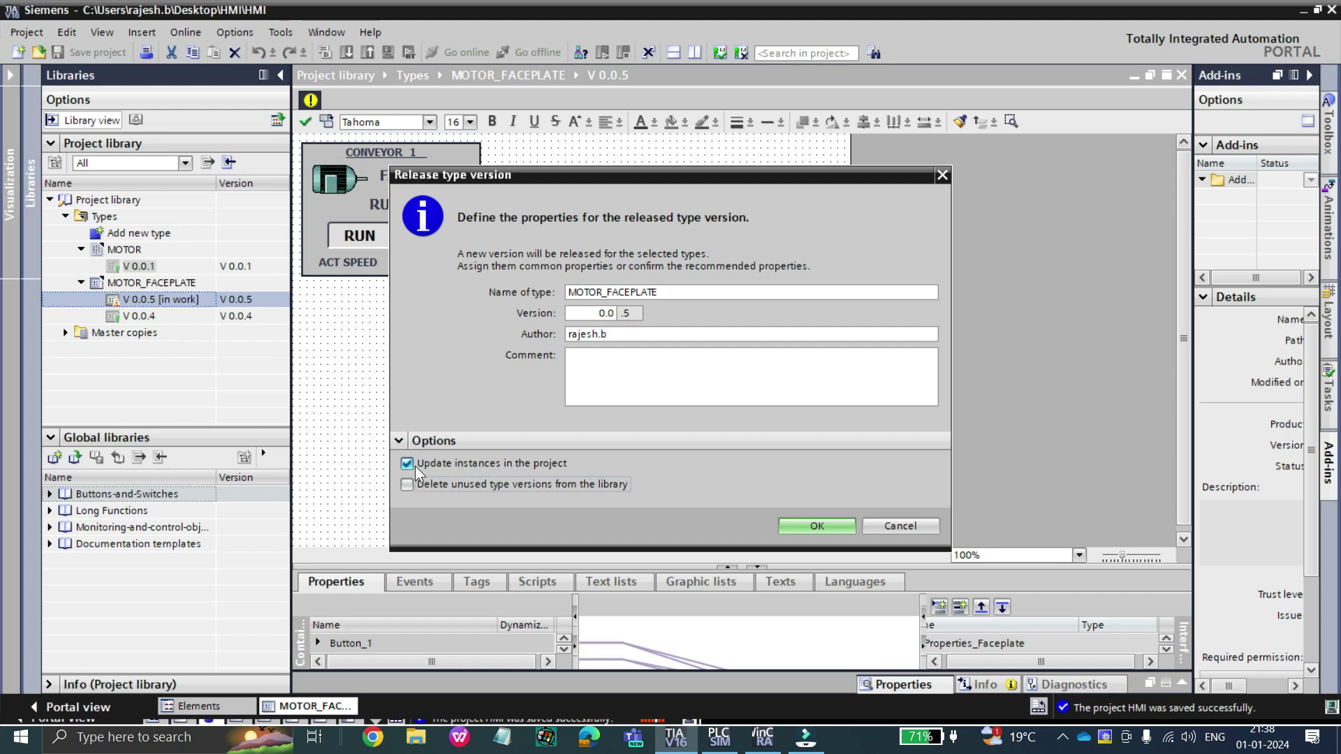
{"action": "left_click", "coordinate": [817, 525]}
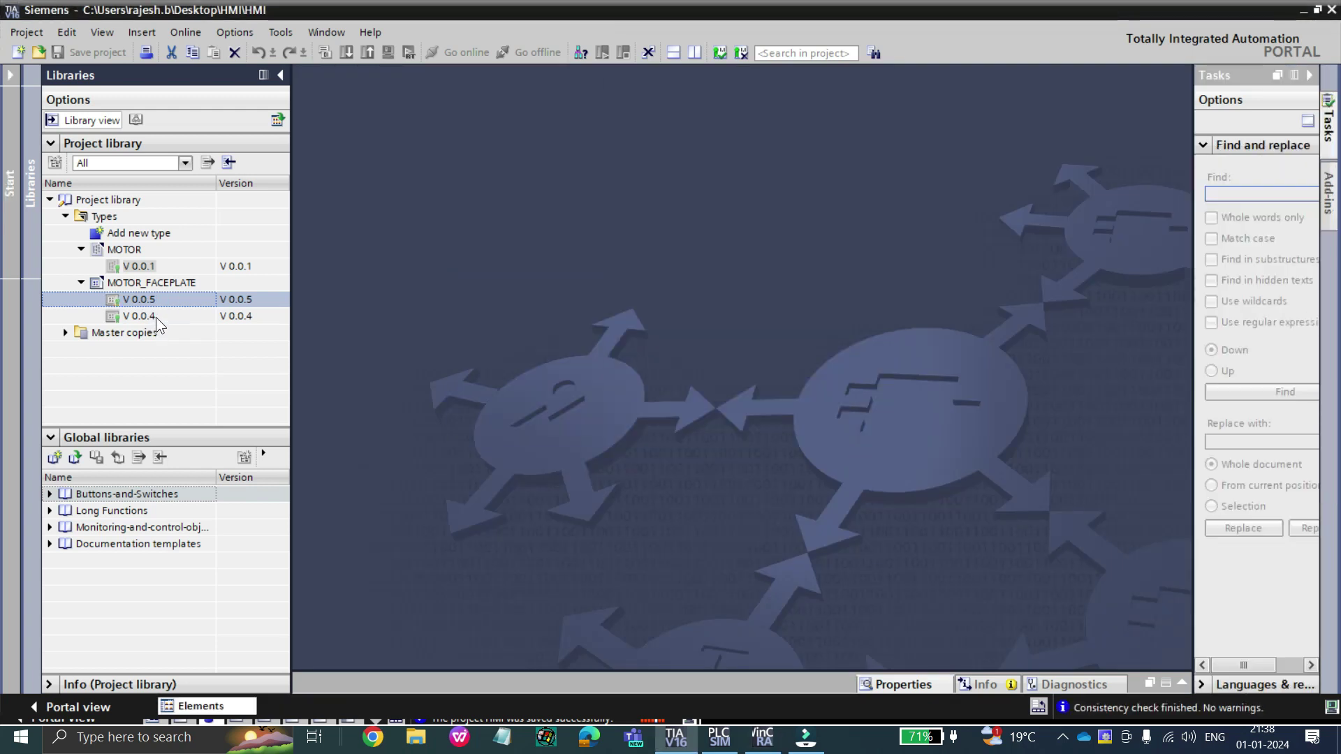
Return to the project's HMI [DB1] data block and examine the elements of the CONVEYOR_1 tag.
{"action": "left_click", "coordinate": [14, 184]}
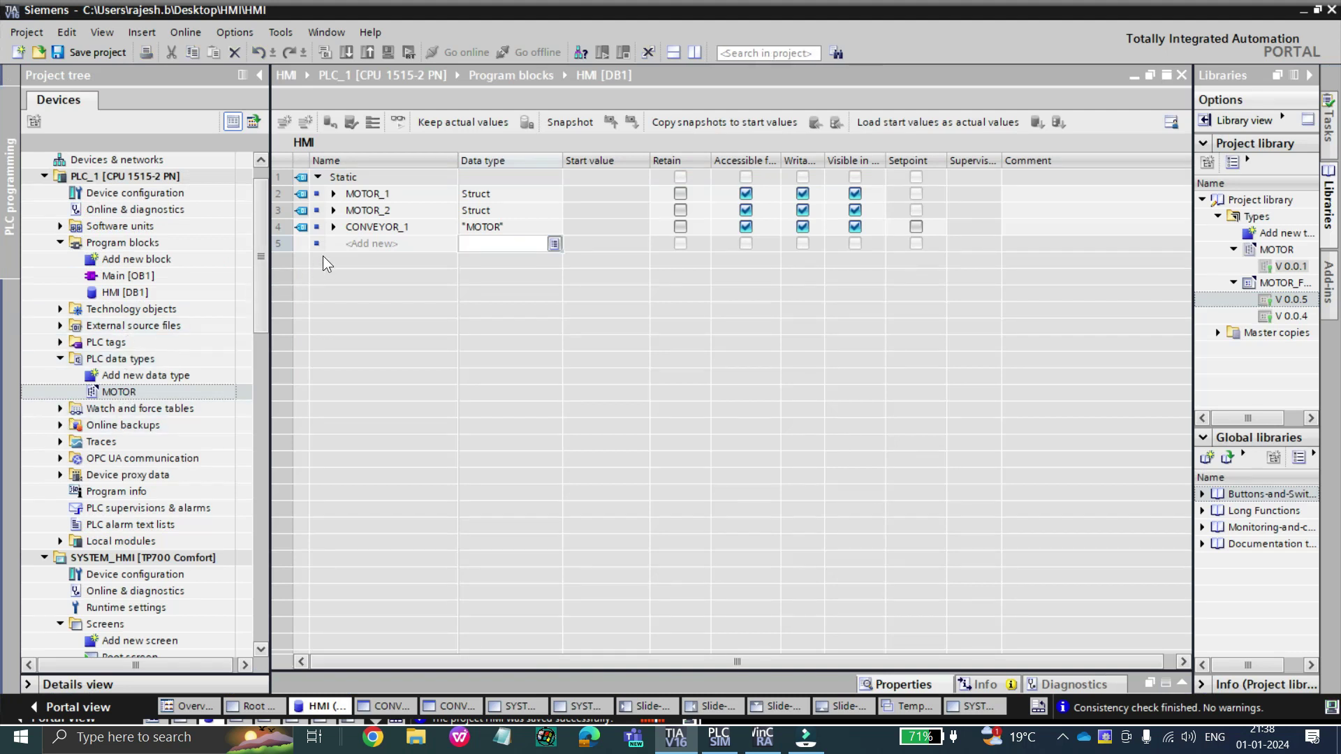
{"action": "left_click", "coordinate": [335, 225]}
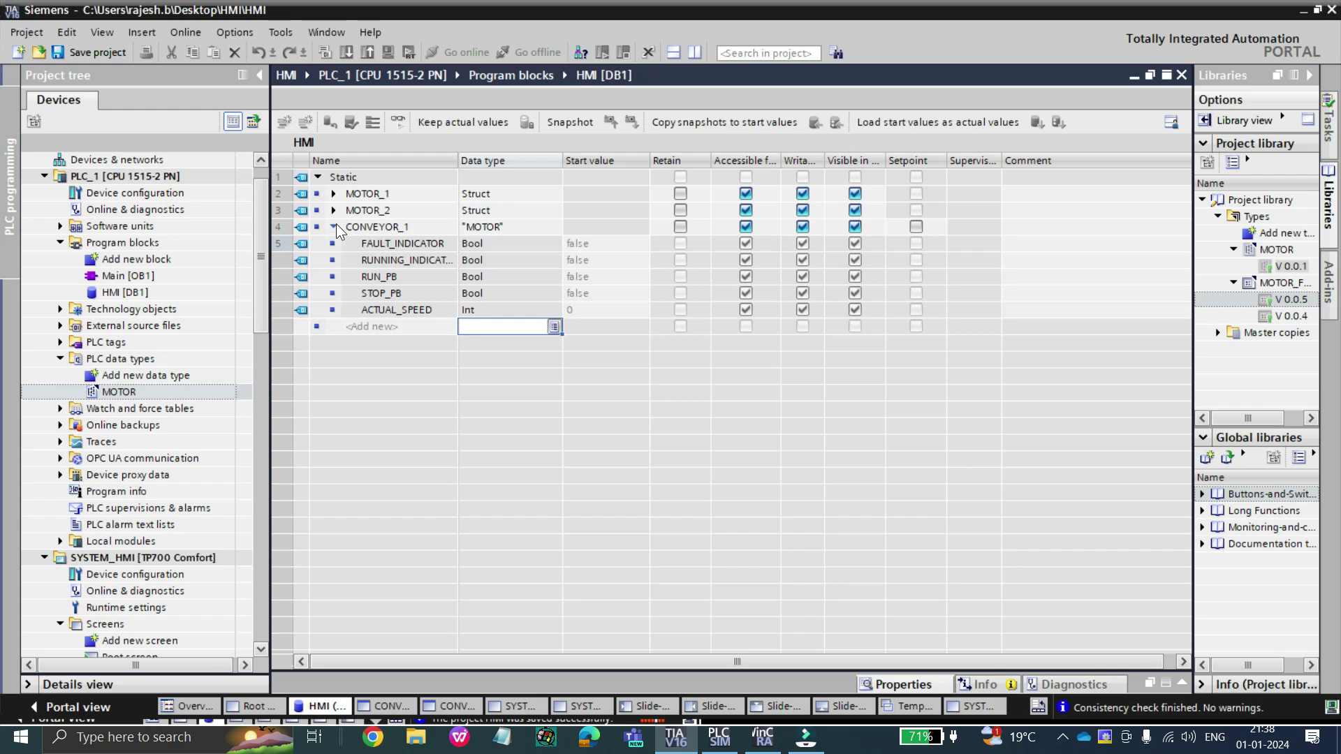
{"action": "left_click", "coordinate": [333, 226]}
Open the SYSTEM_2 screen and examine the FACEPLATE_TAG and HEADLINE interface properties of the first faceplate.
{"action": "left_click_drag", "start_coordinate": [256, 278], "coordinate": [249, 377]}
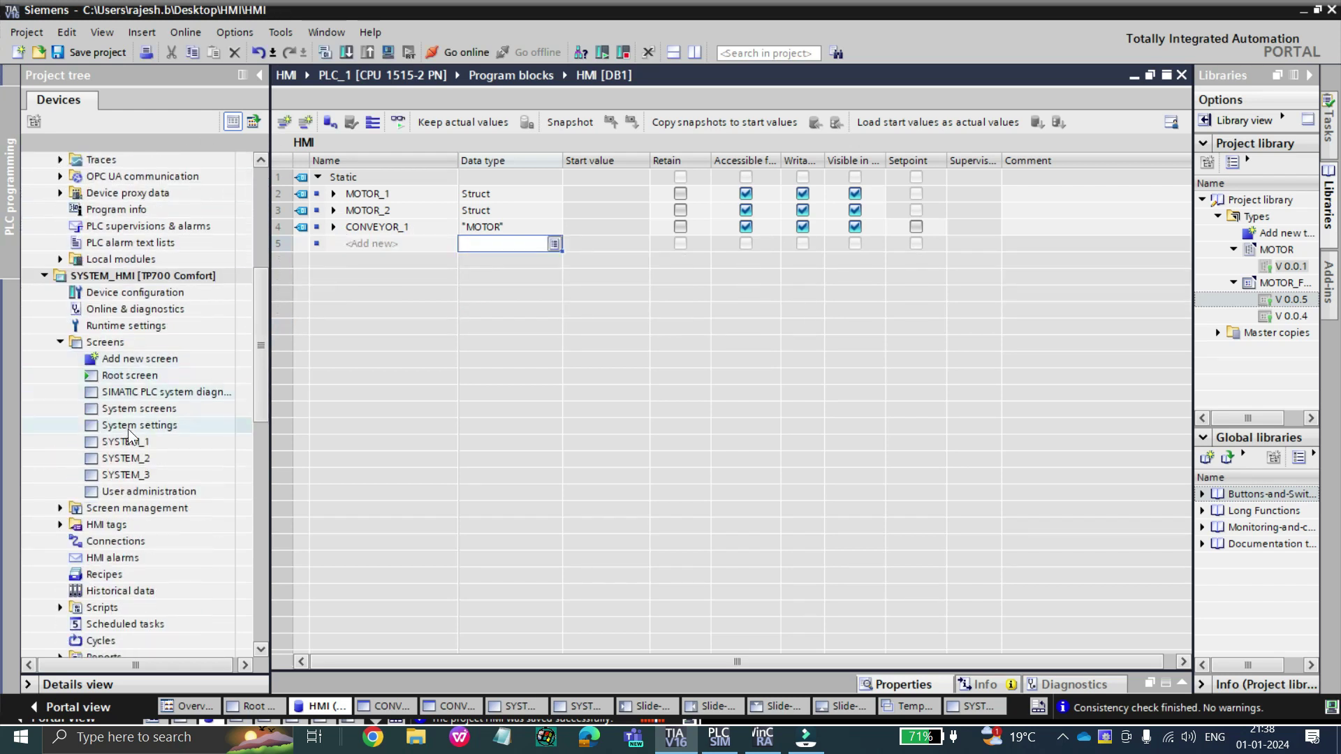
{"action": "double_click", "coordinate": [133, 457]}
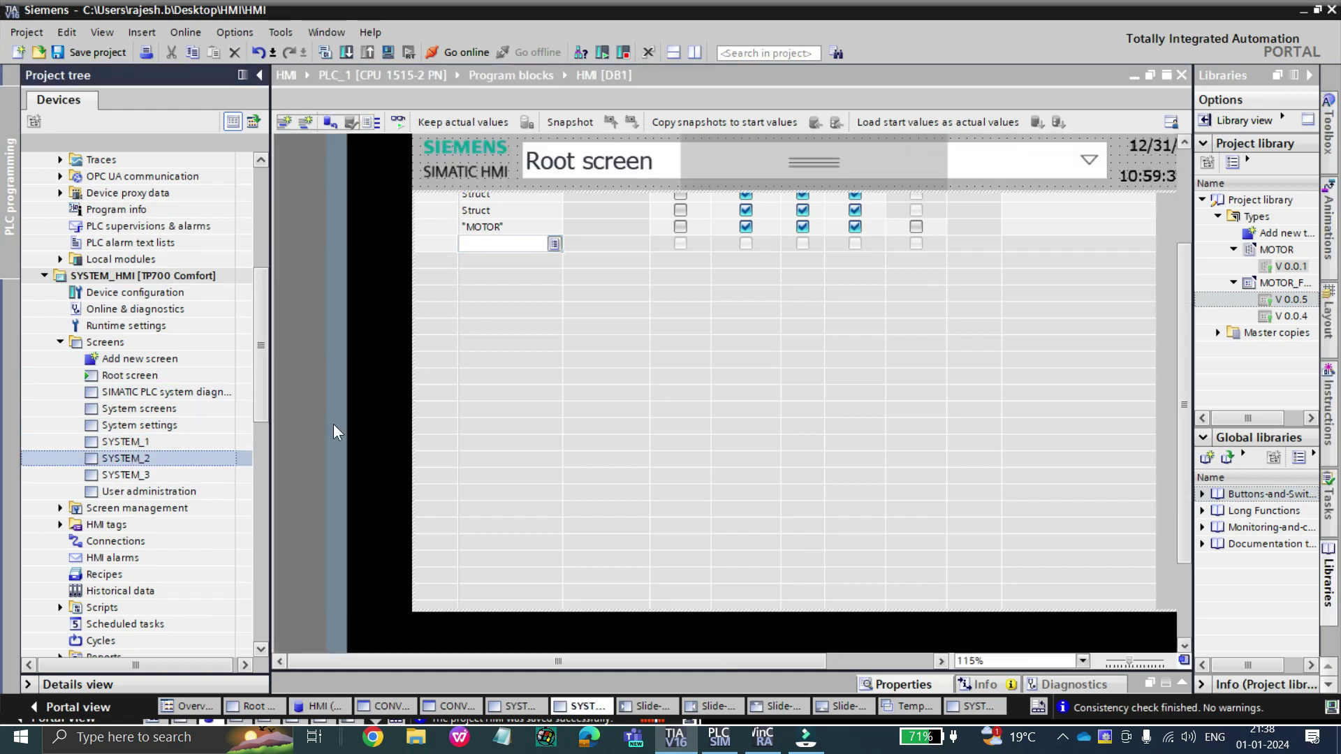
{"action": "left_click", "coordinate": [678, 296]}
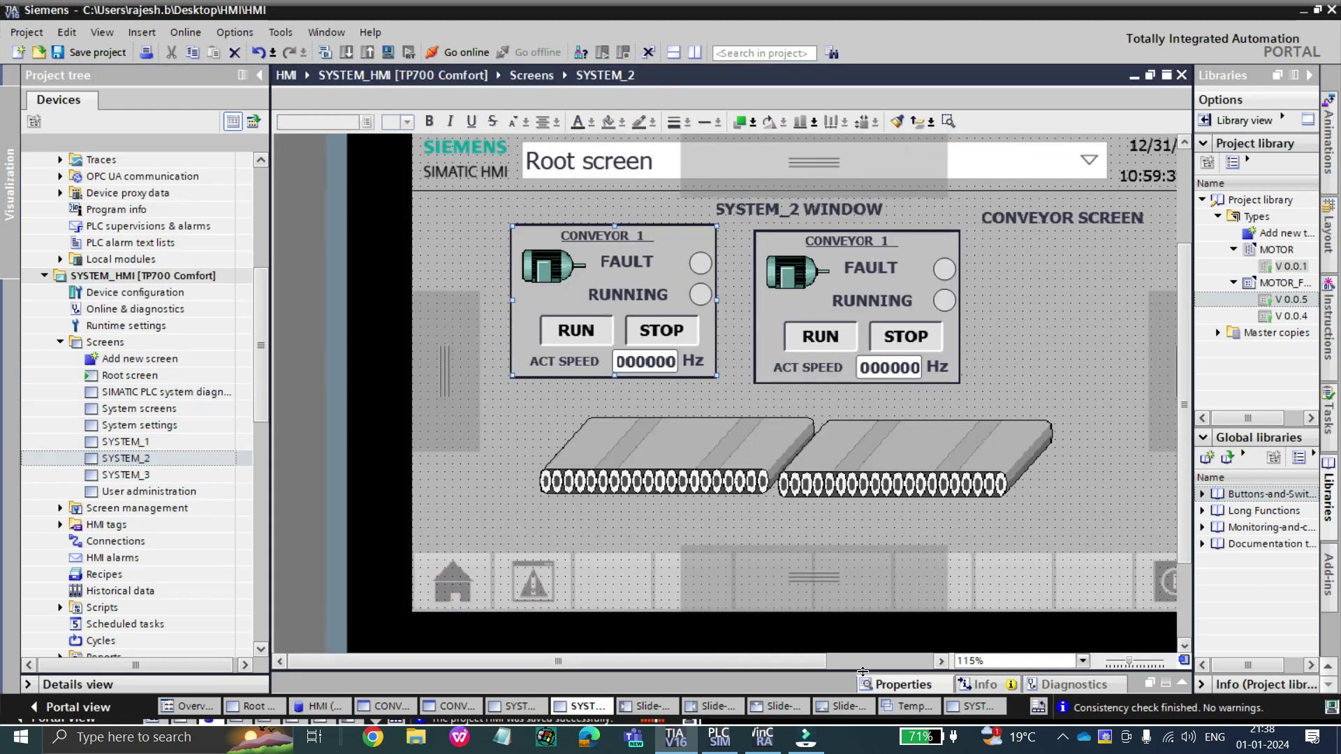
{"action": "left_click_drag", "start_coordinate": [845, 493], "coordinate": [846, 407]}
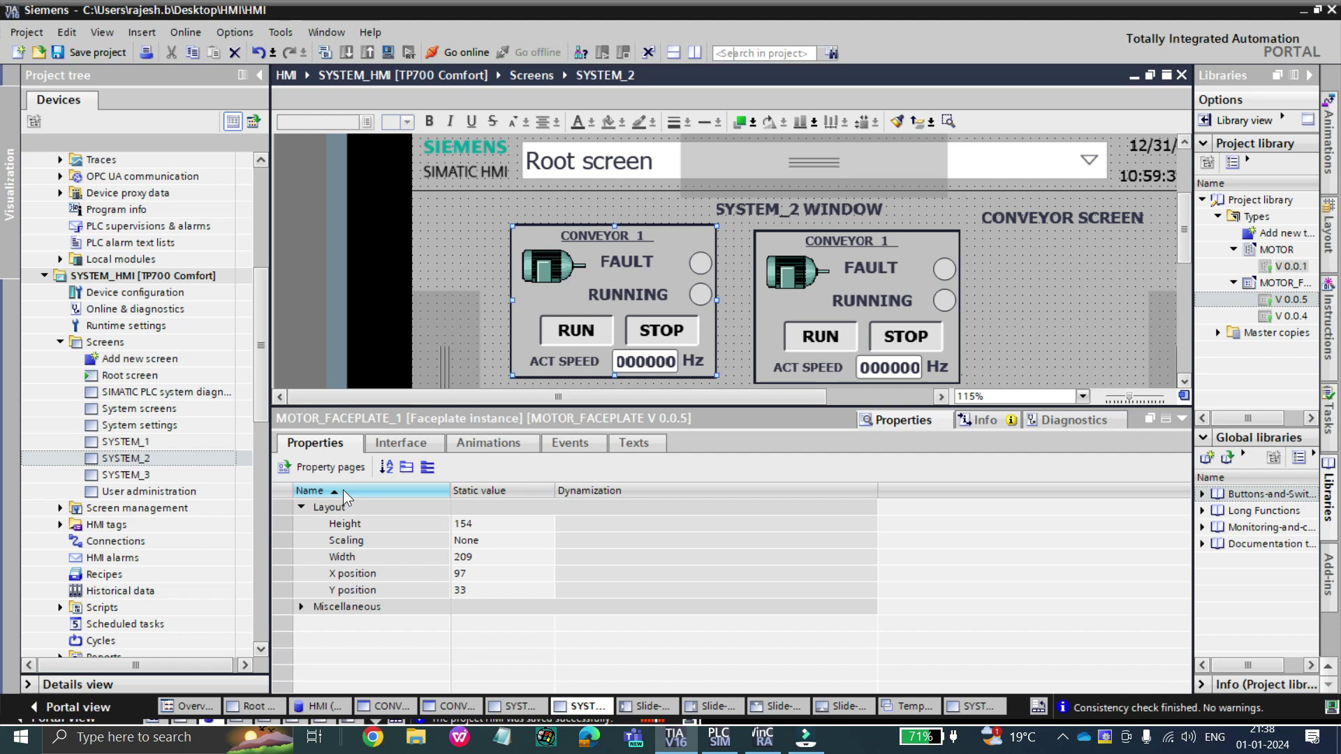
{"action": "left_click", "coordinate": [400, 443]}
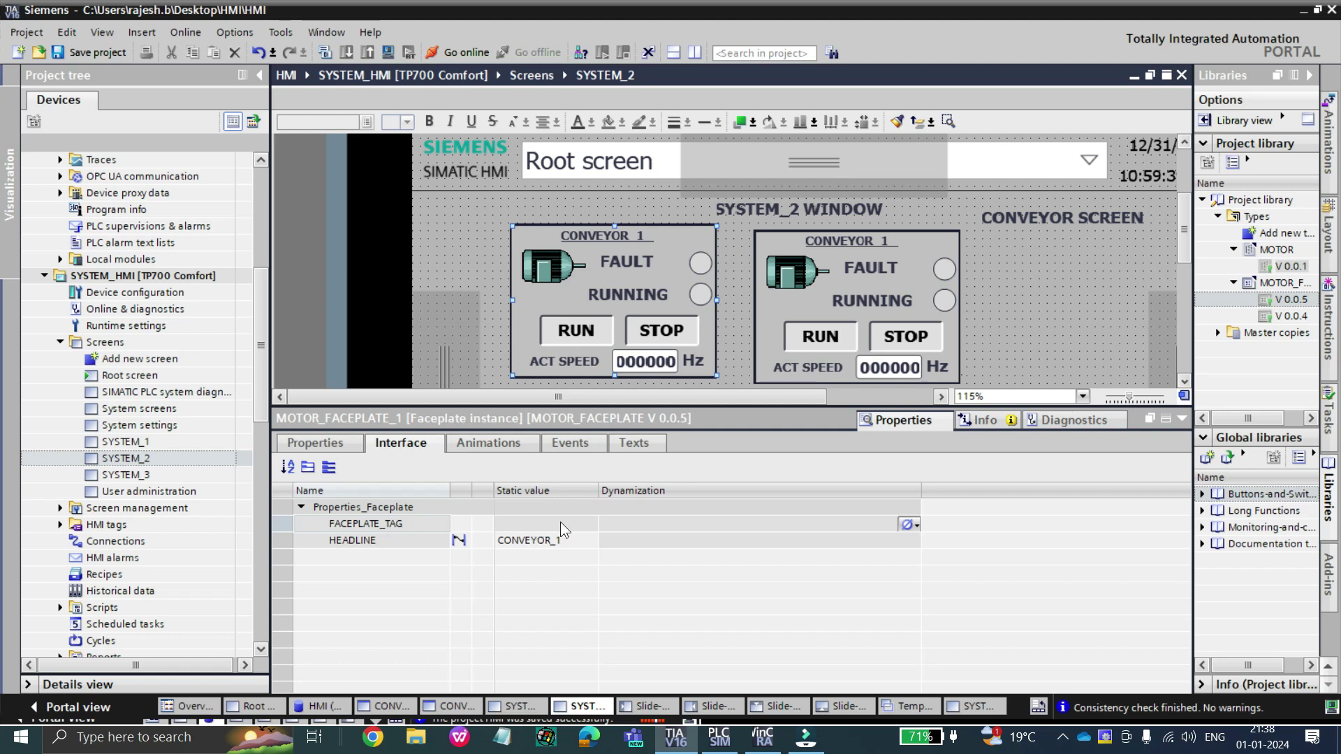
{"action": "left_click", "coordinate": [560, 542]}
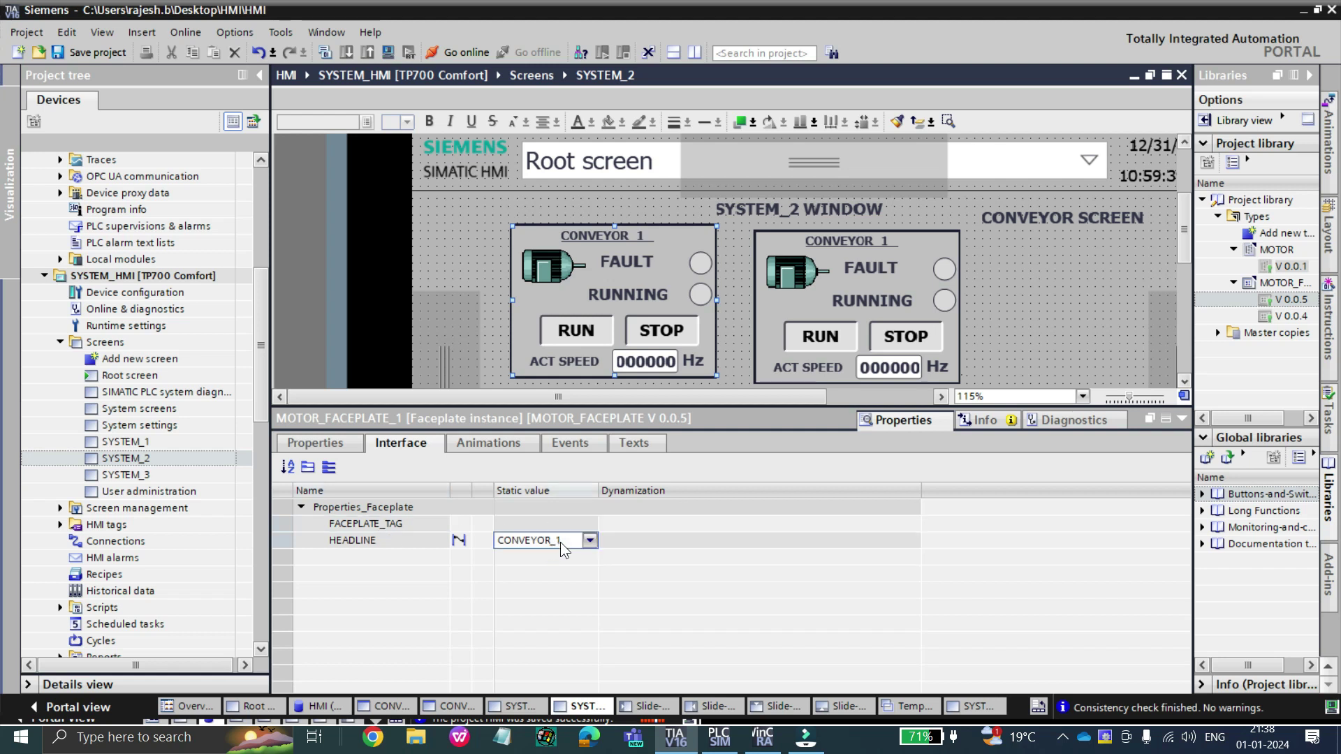
{"action": "double_click", "coordinate": [551, 542]}
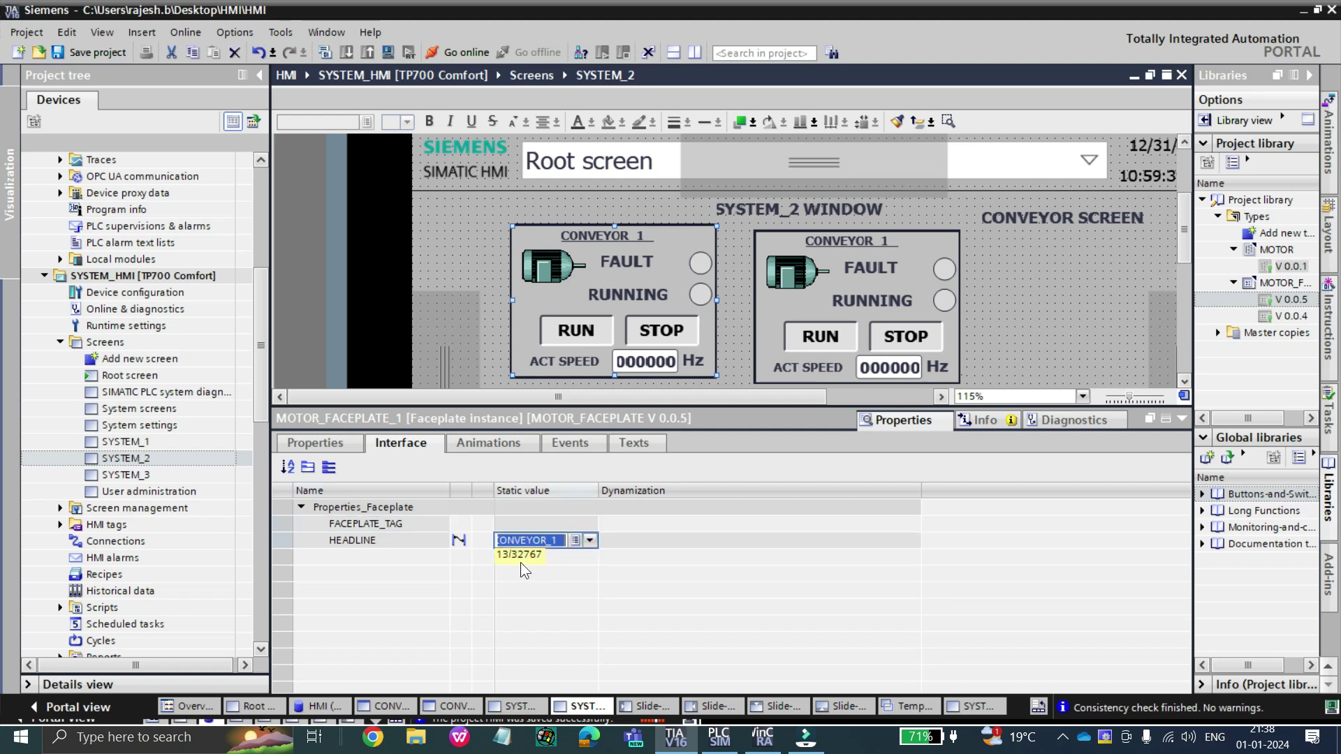
{"action": "left_click", "coordinate": [654, 548]}
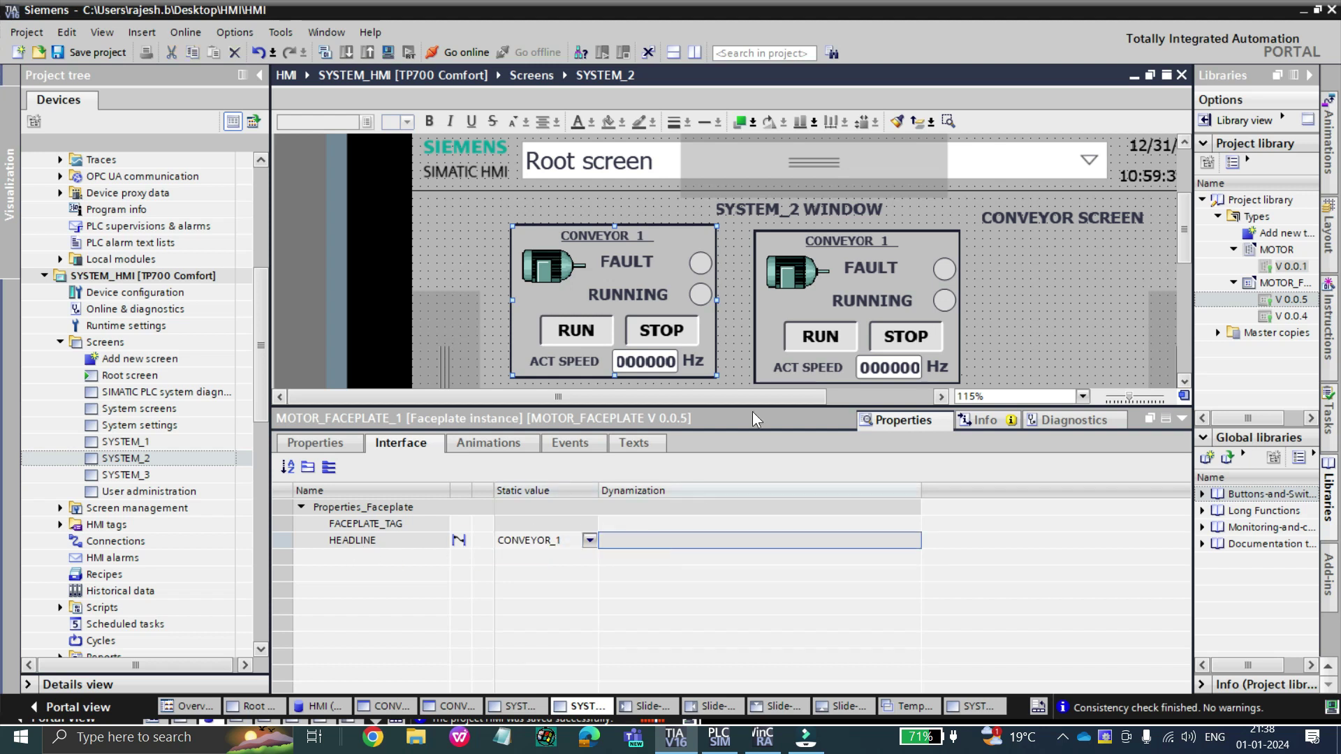
Delete the second motor faceplate from the SYSTEM_2 screen and reselect the first one.
{"action": "left_click", "coordinate": [837, 287]}
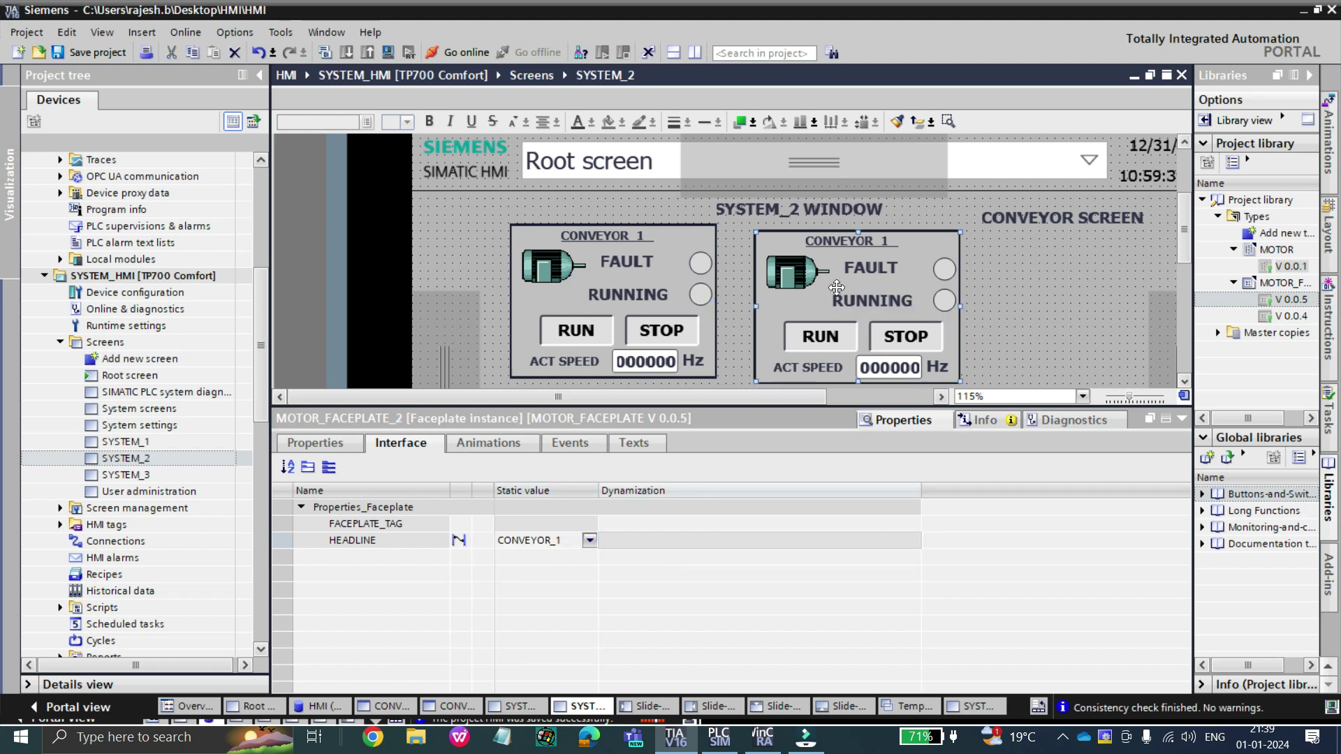
{"action": "key", "text": "Delete"}
{"action": "left_click", "coordinate": [680, 243]}
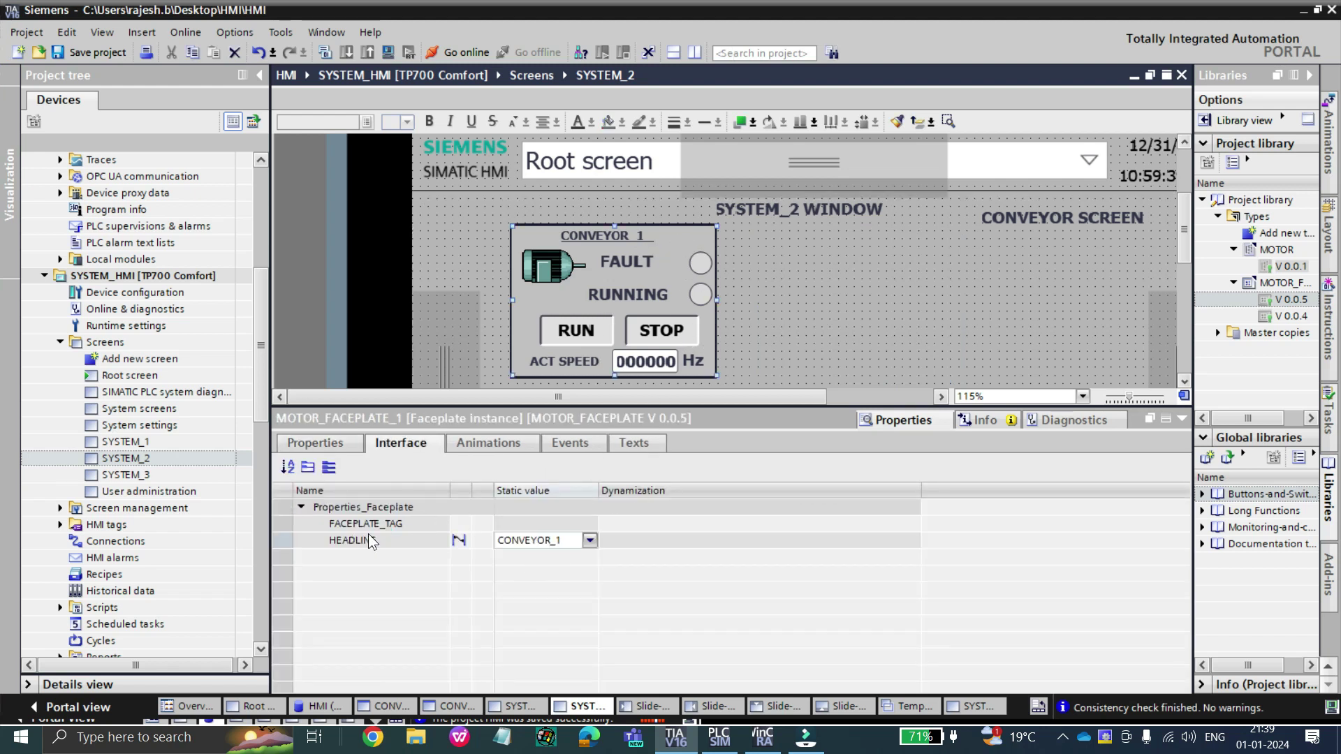
Try to assign the CONVEYOR_1 node under HMI [DB1] as the tag dynamization of the first faceplate's FACEPLATE_TAG.
{"action": "left_click", "coordinate": [504, 522]}
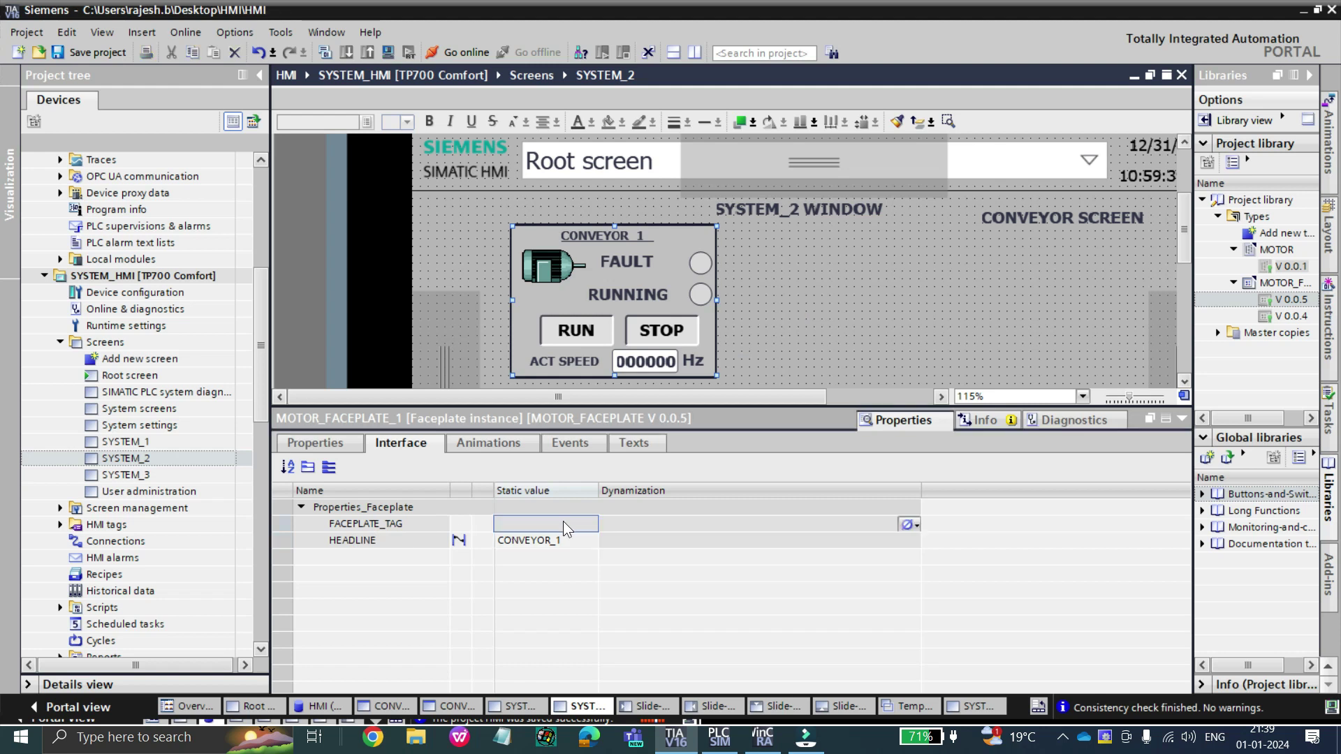
{"action": "left_click", "coordinate": [915, 527]}
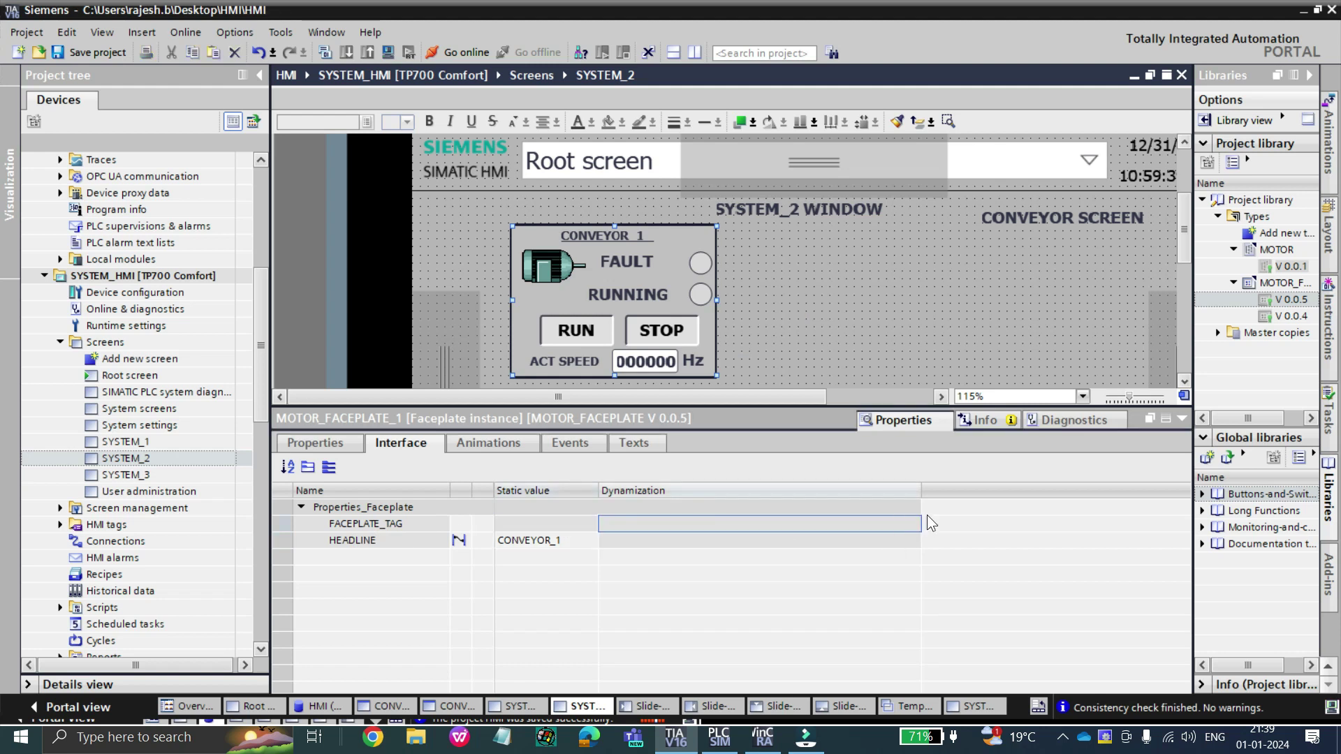
{"action": "left_click", "coordinate": [917, 528]}
{"action": "left_click", "coordinate": [921, 541]}
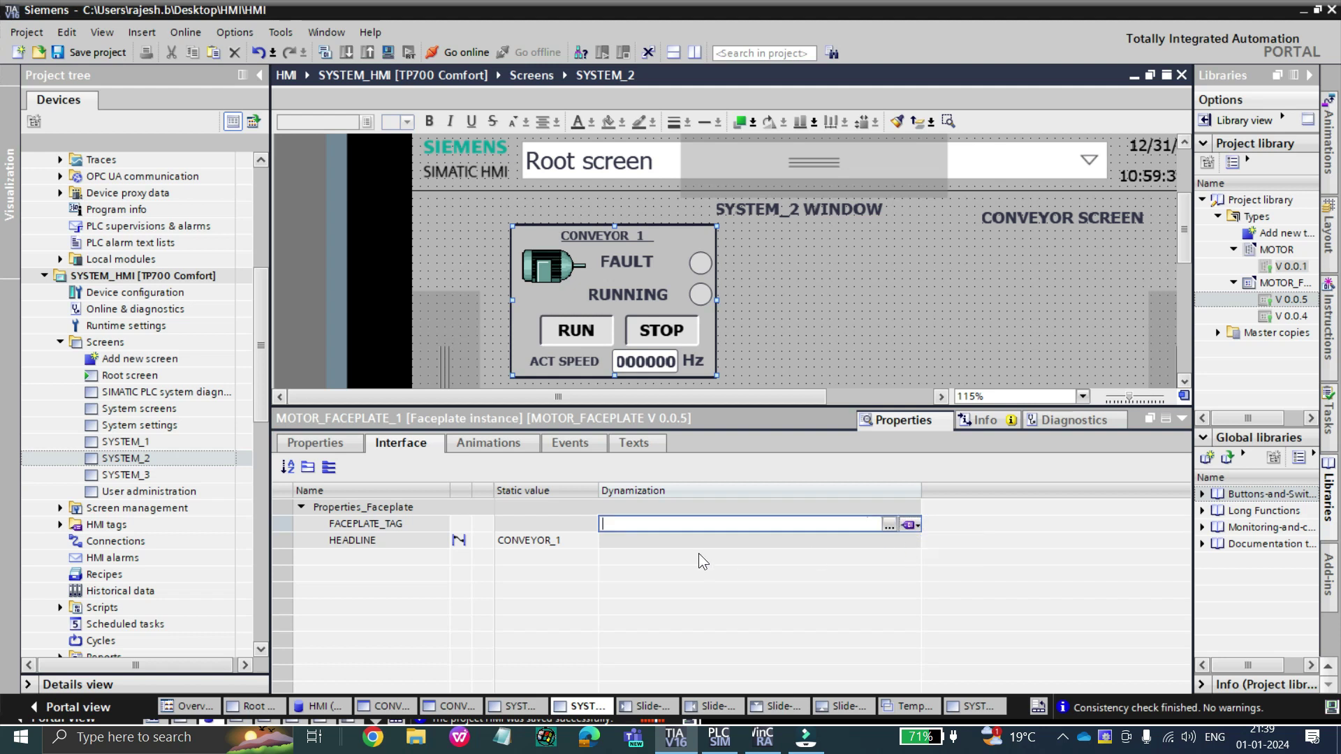
{"action": "left_click", "coordinate": [889, 526]}
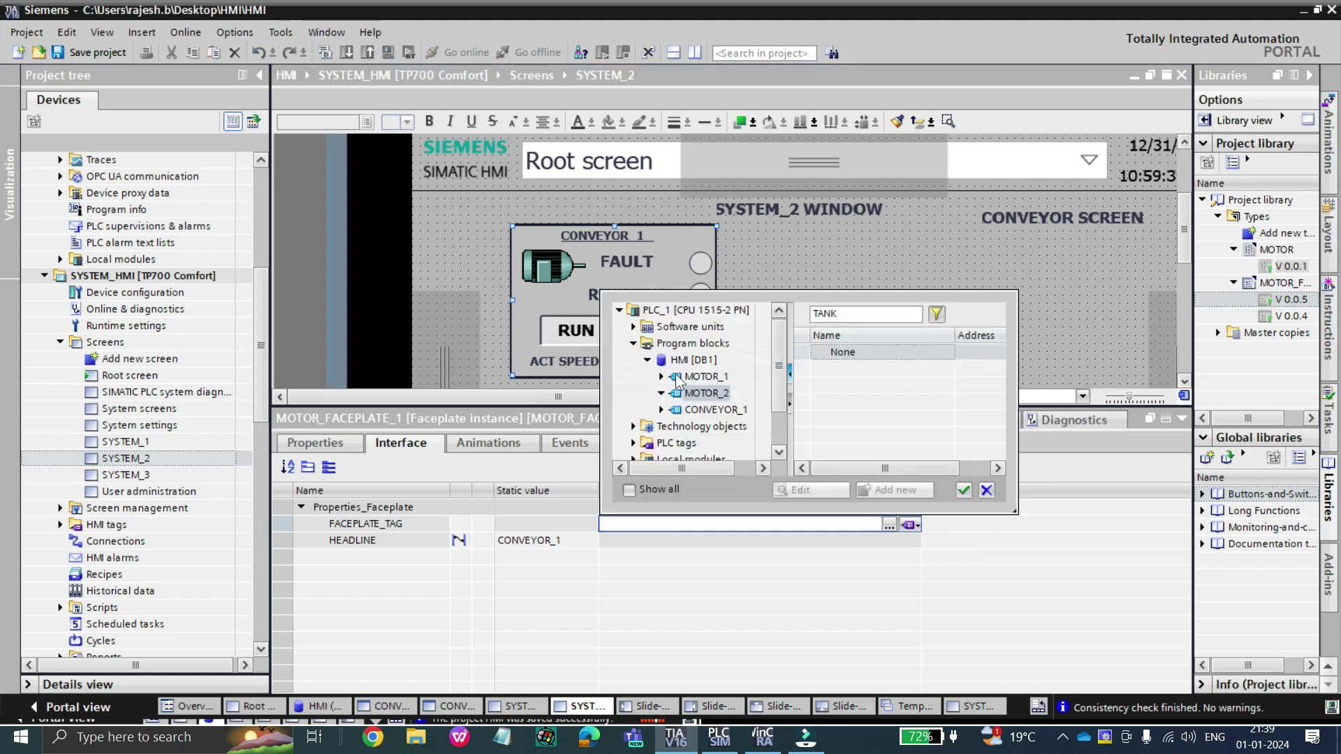
{"action": "left_click", "coordinate": [705, 412]}
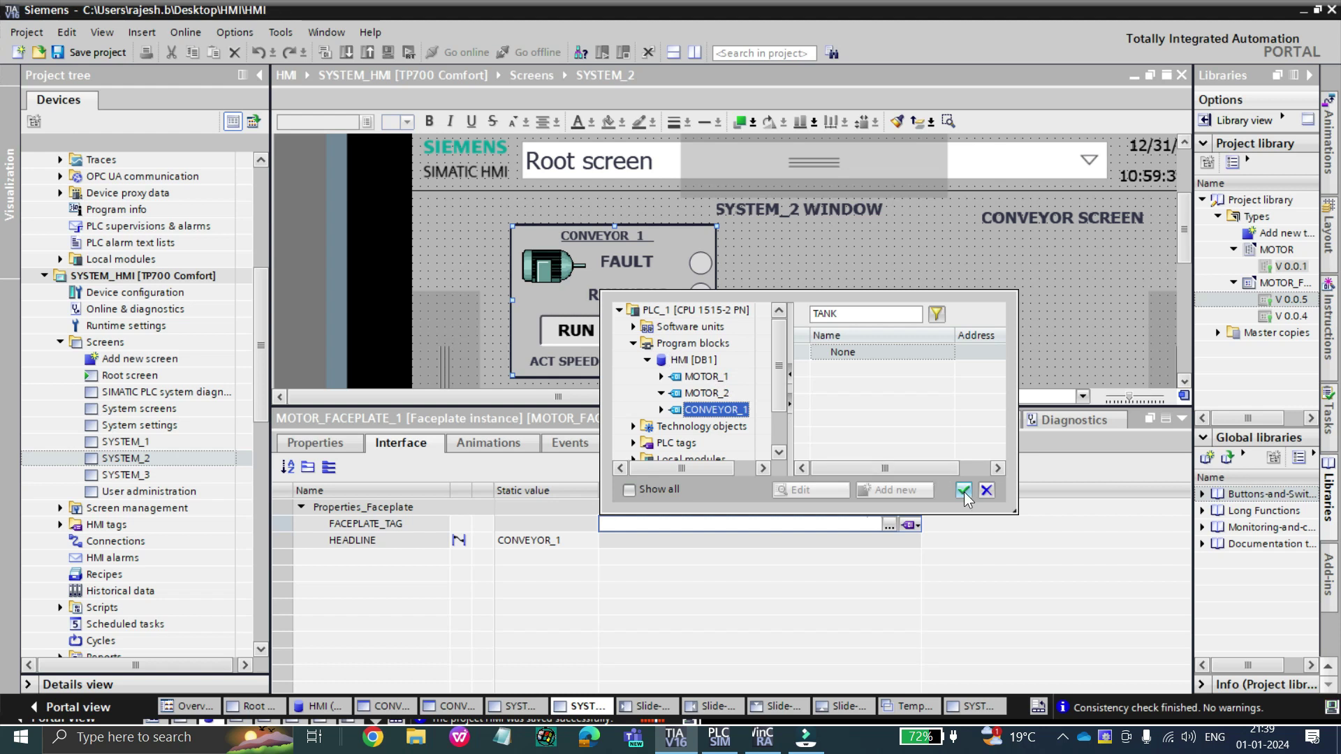
{"action": "left_click", "coordinate": [964, 492]}
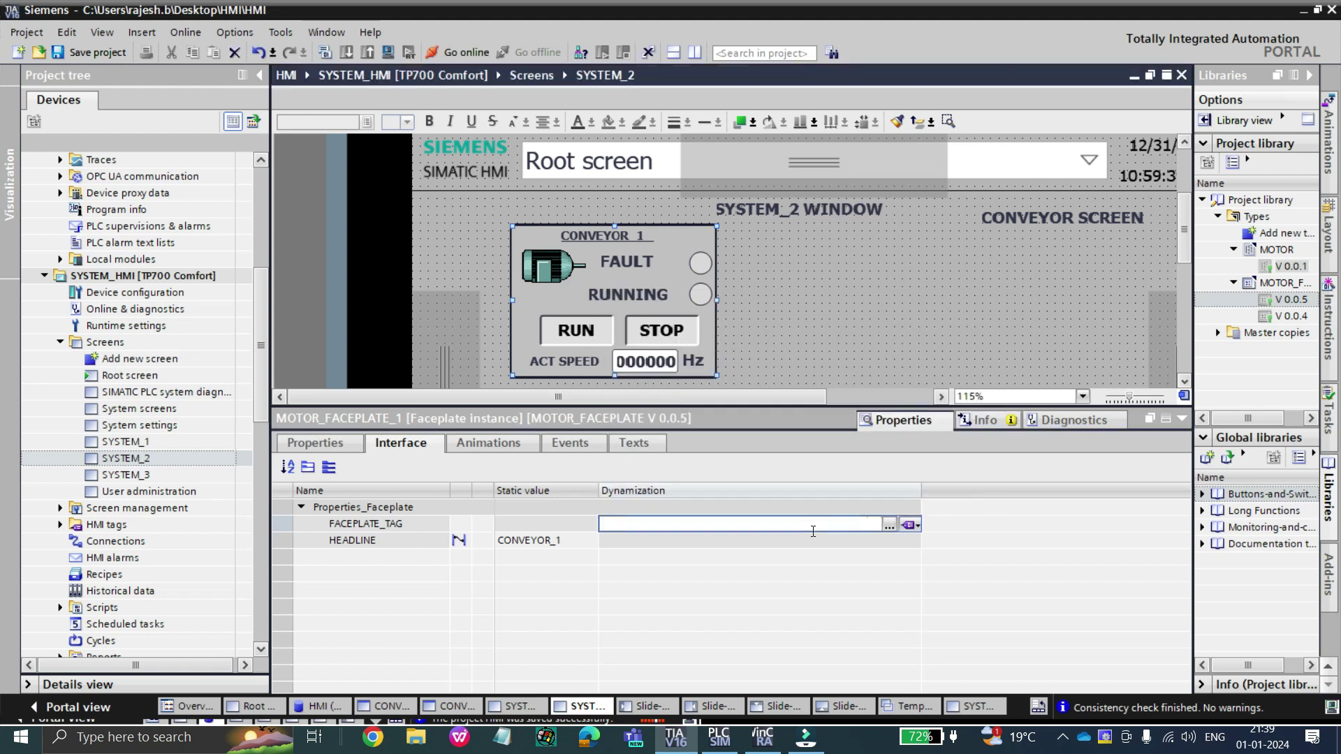
{"action": "left_click", "coordinate": [758, 540]}
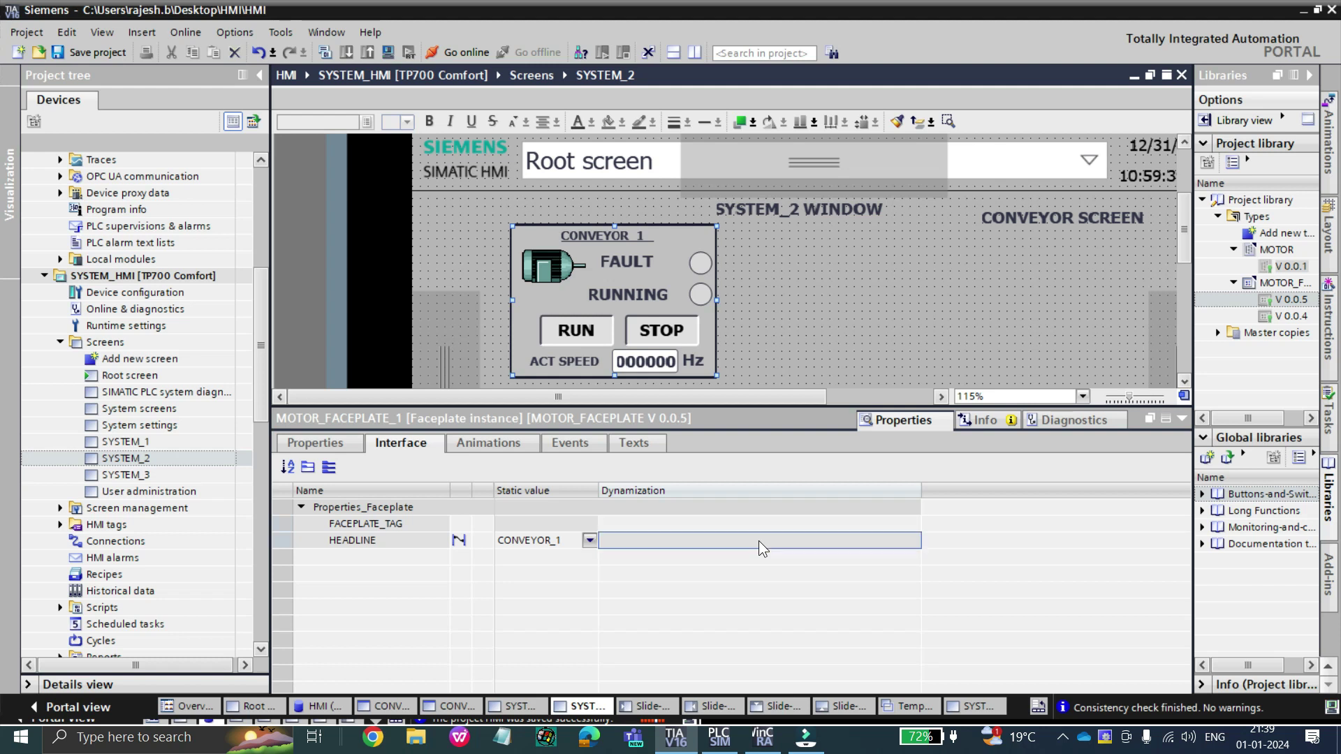
Dynamize the first faceplate's FACEPLATE_TAG with the CONVEYOR_1 tag listed for the HMI [DB1] data block.
{"action": "left_click", "coordinate": [774, 525]}
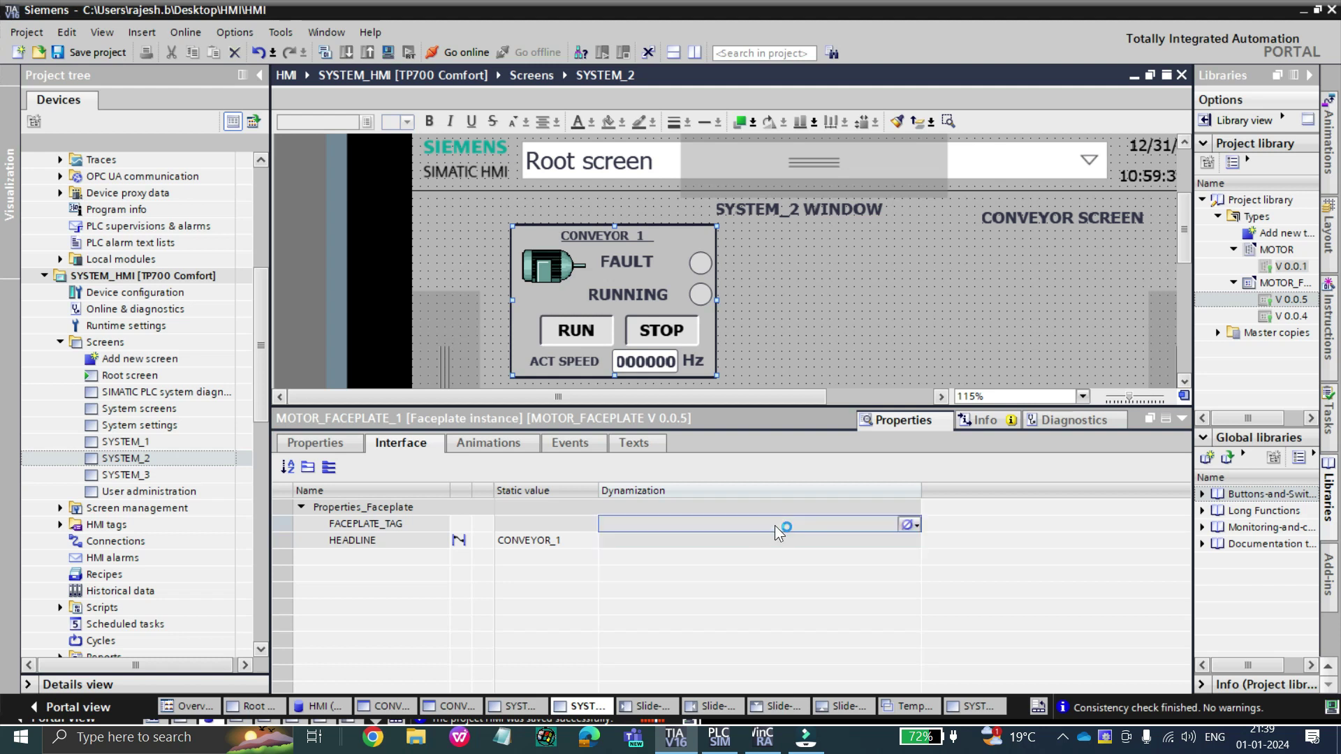
{"action": "left_click", "coordinate": [917, 531]}
{"action": "left_click", "coordinate": [932, 543]}
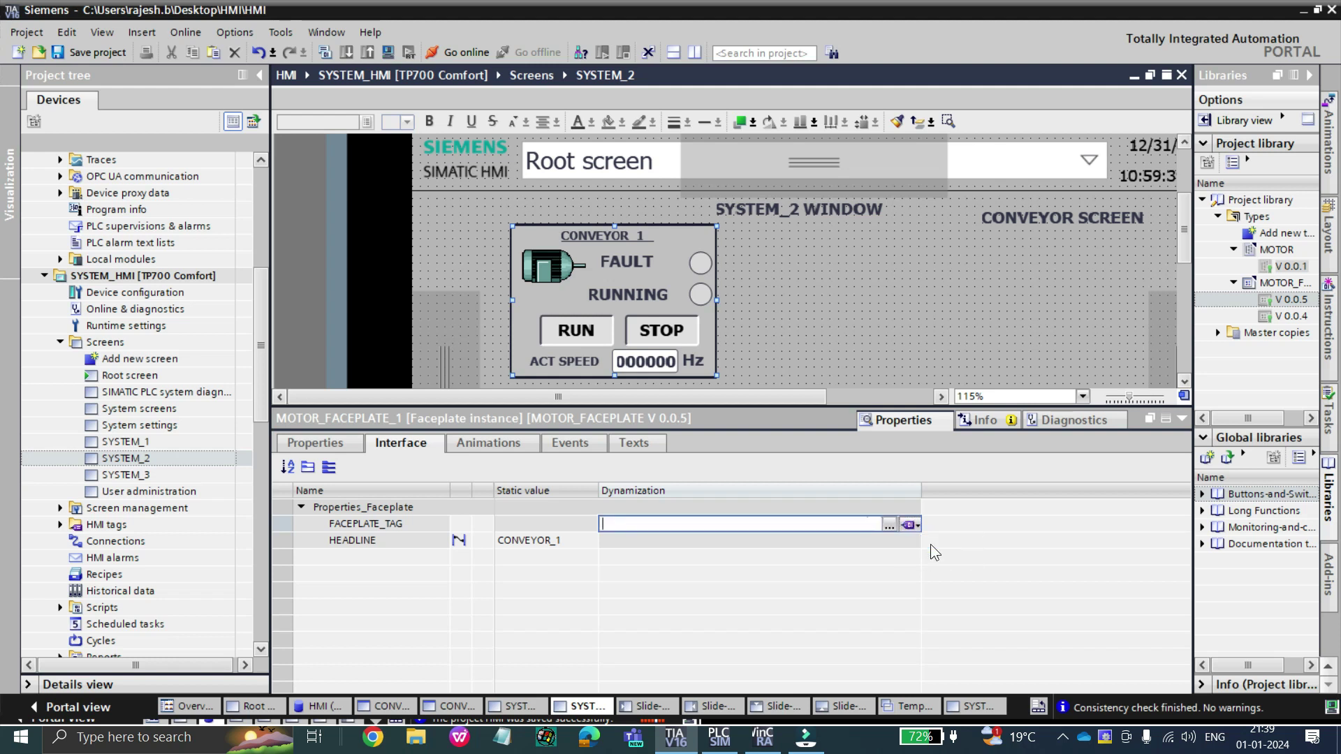
{"action": "left_click", "coordinate": [888, 524]}
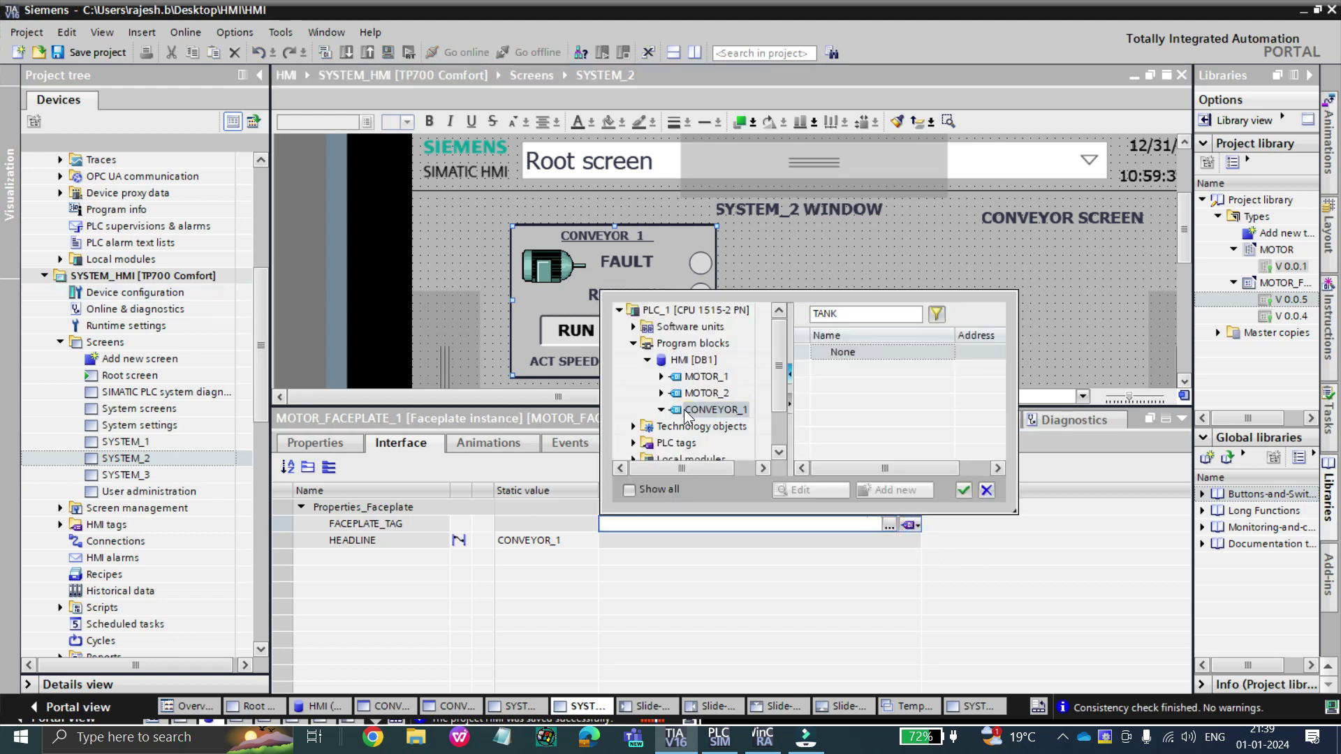
{"action": "left_click", "coordinate": [699, 361]}
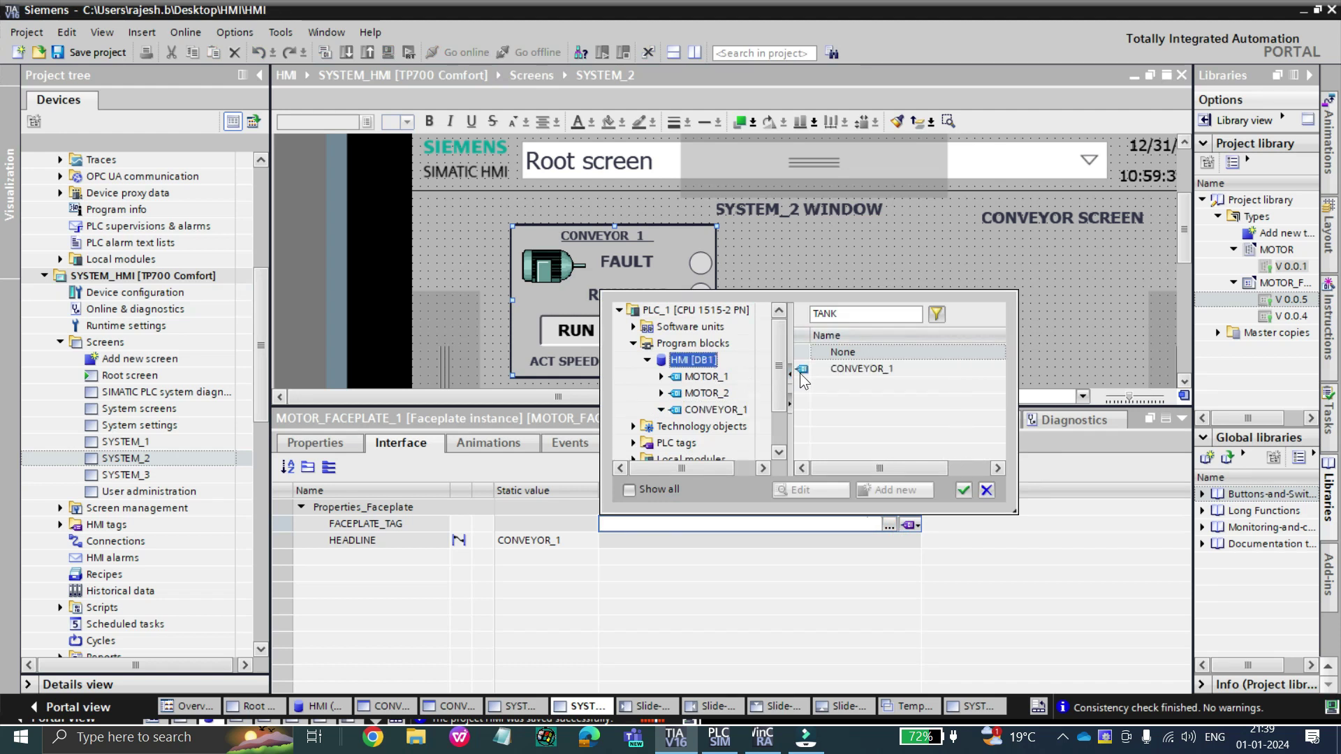
{"action": "left_click", "coordinate": [852, 368]}
{"action": "left_click", "coordinate": [964, 491]}
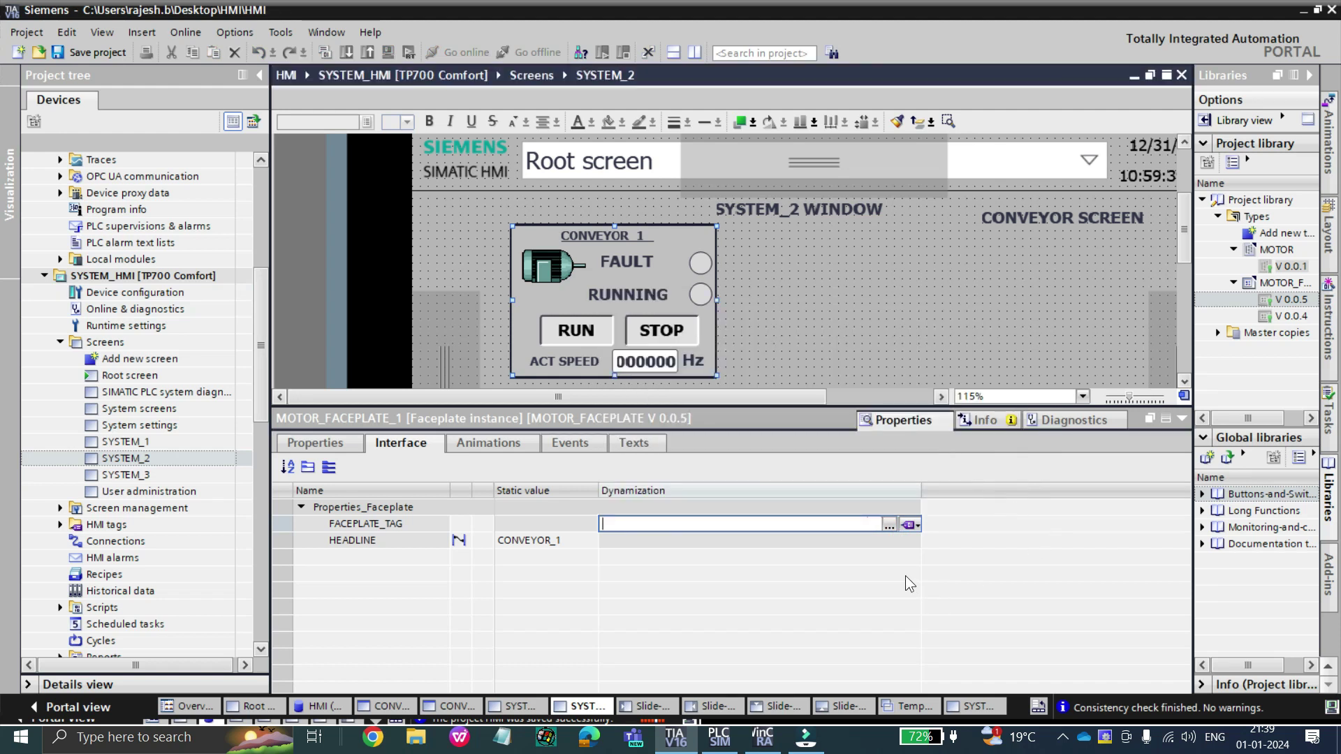
{"action": "left_click", "coordinate": [699, 540]}
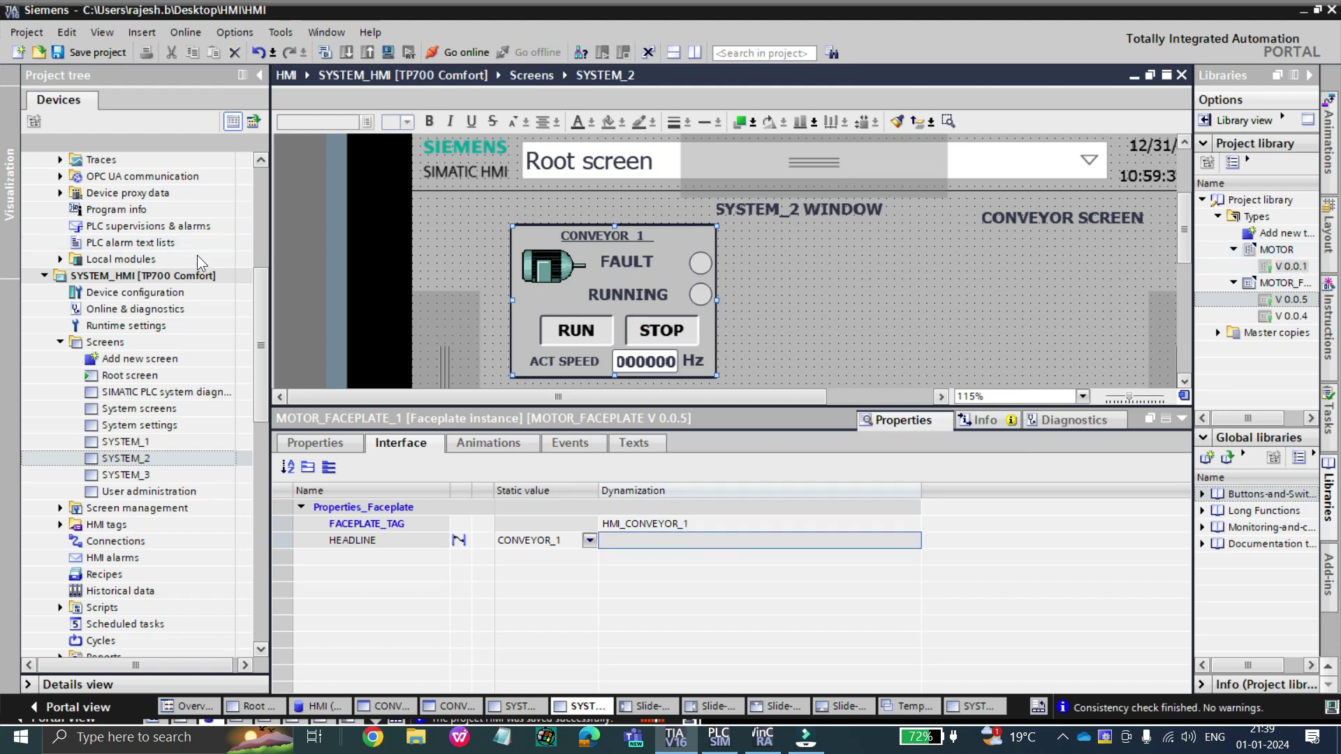
Open the HMI [DB1] data block to check its conveyor tags and return to the SYSTEM_2 screen.
{"action": "scroll", "coordinate": [259, 246], "scroll_direction": "up", "scroll_amount": 5}
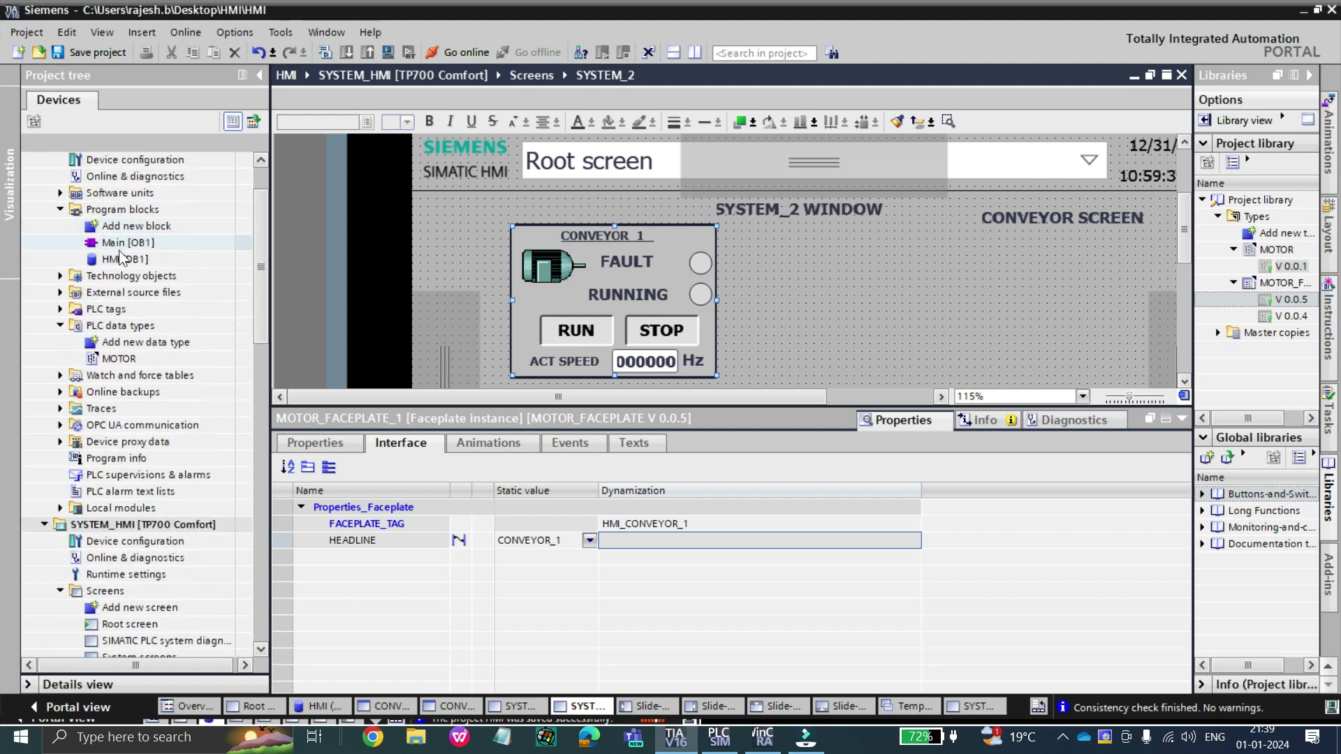
{"action": "double_click", "coordinate": [123, 259]}
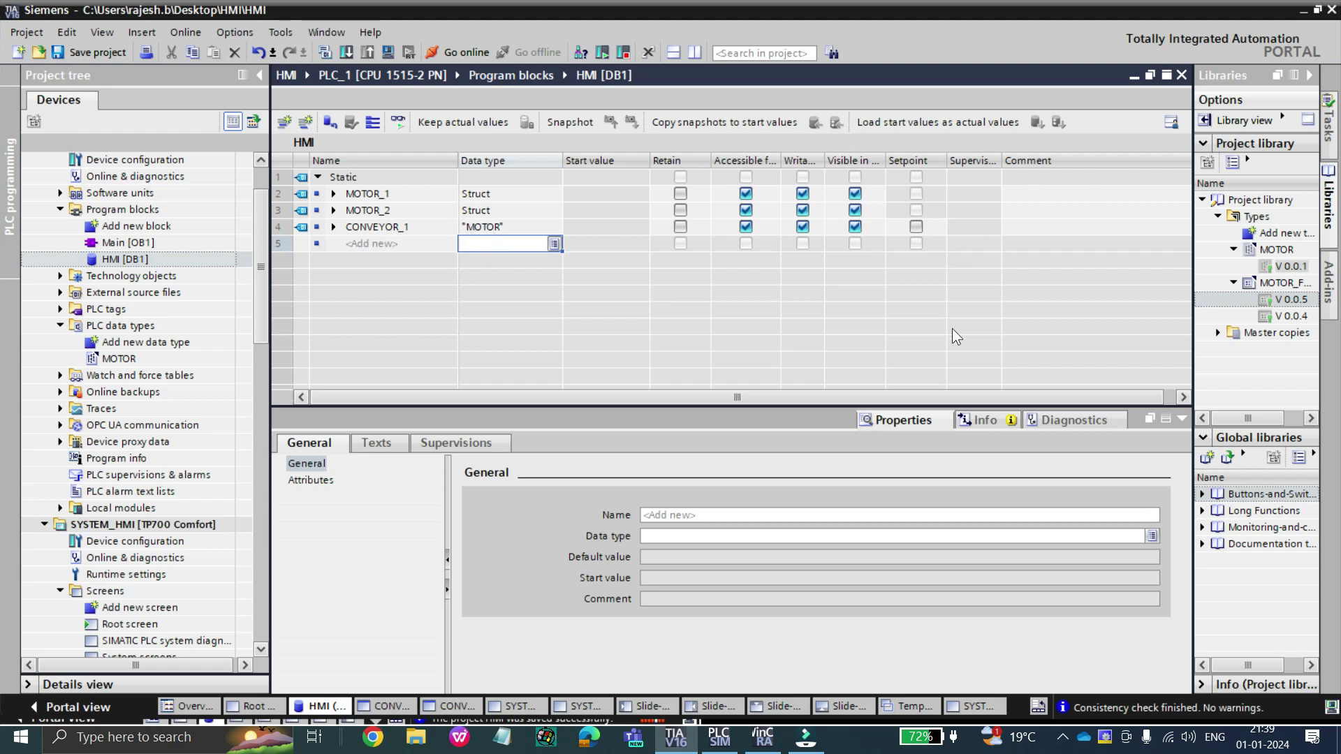
{"action": "left_click", "coordinate": [1136, 74]}
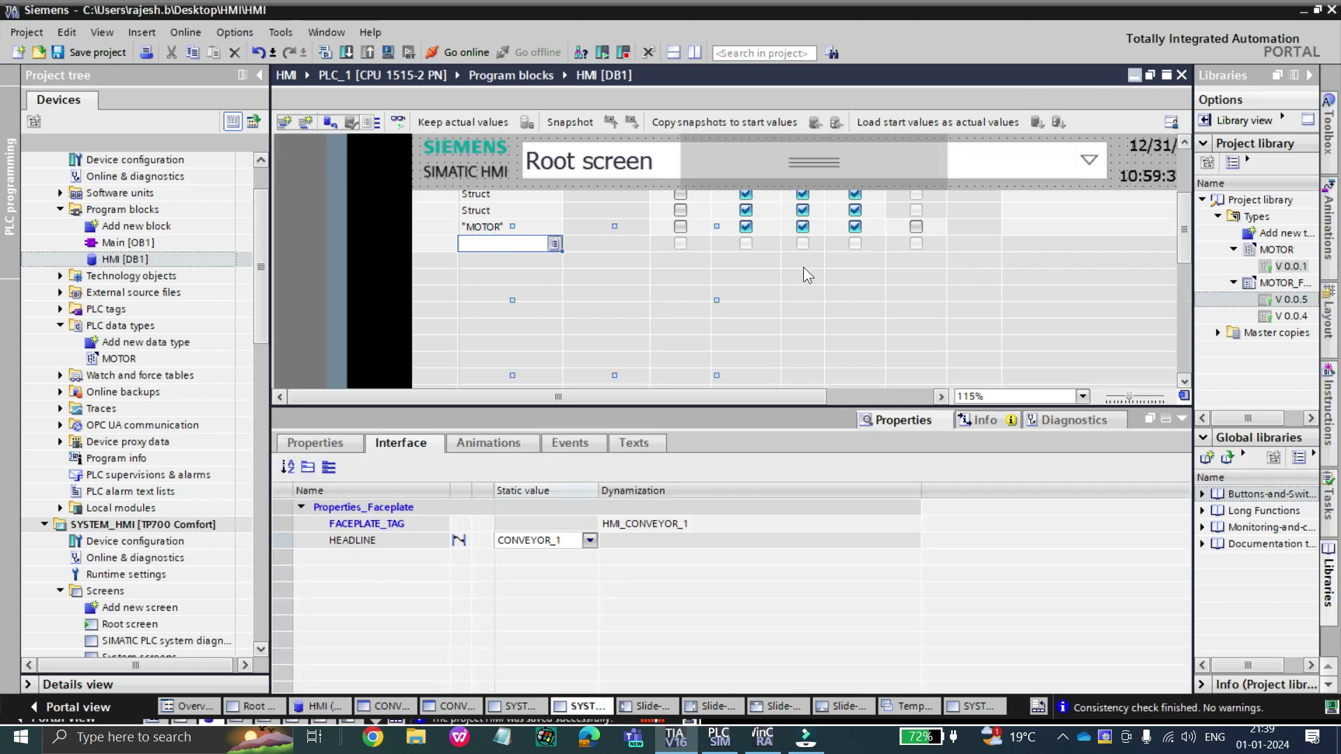
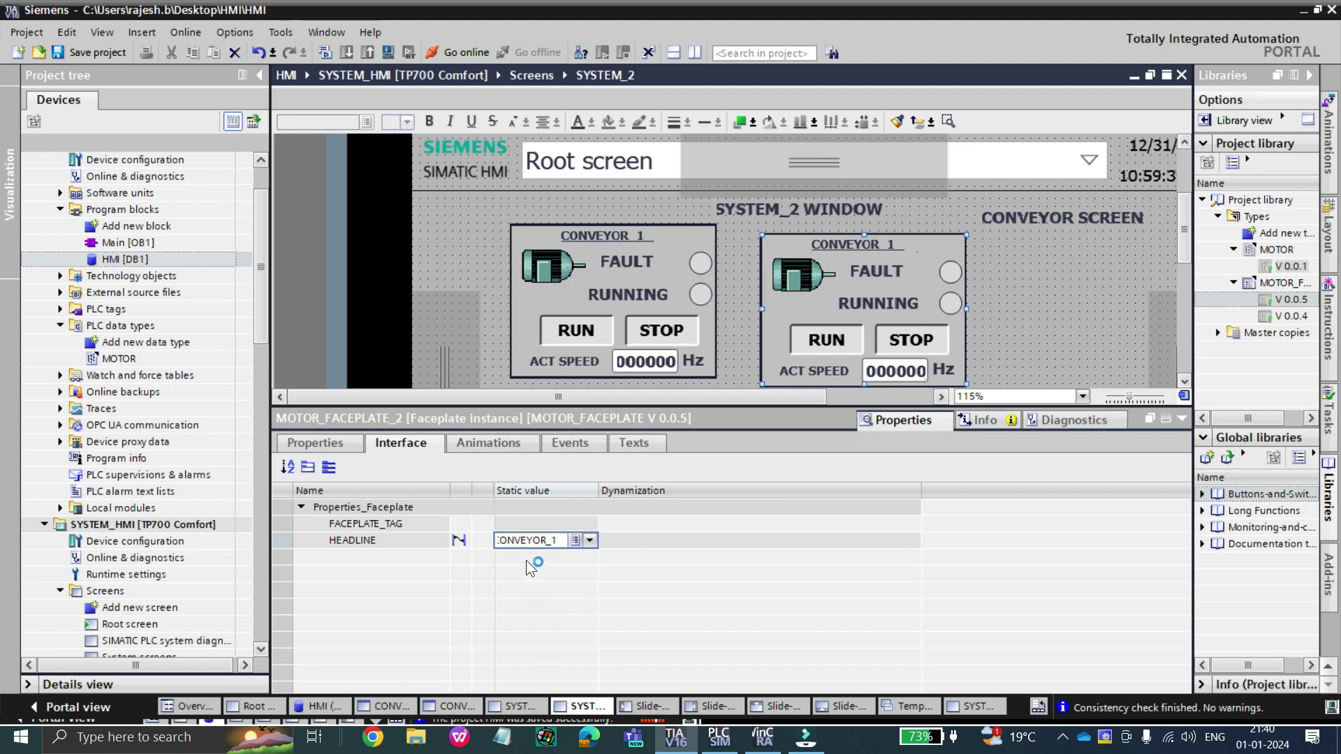
Set the second faceplate's HEADLINE static value to CONVEYOR_2.
{"action": "type", "text": "2"}
{"action": "key", "text": "Return"}
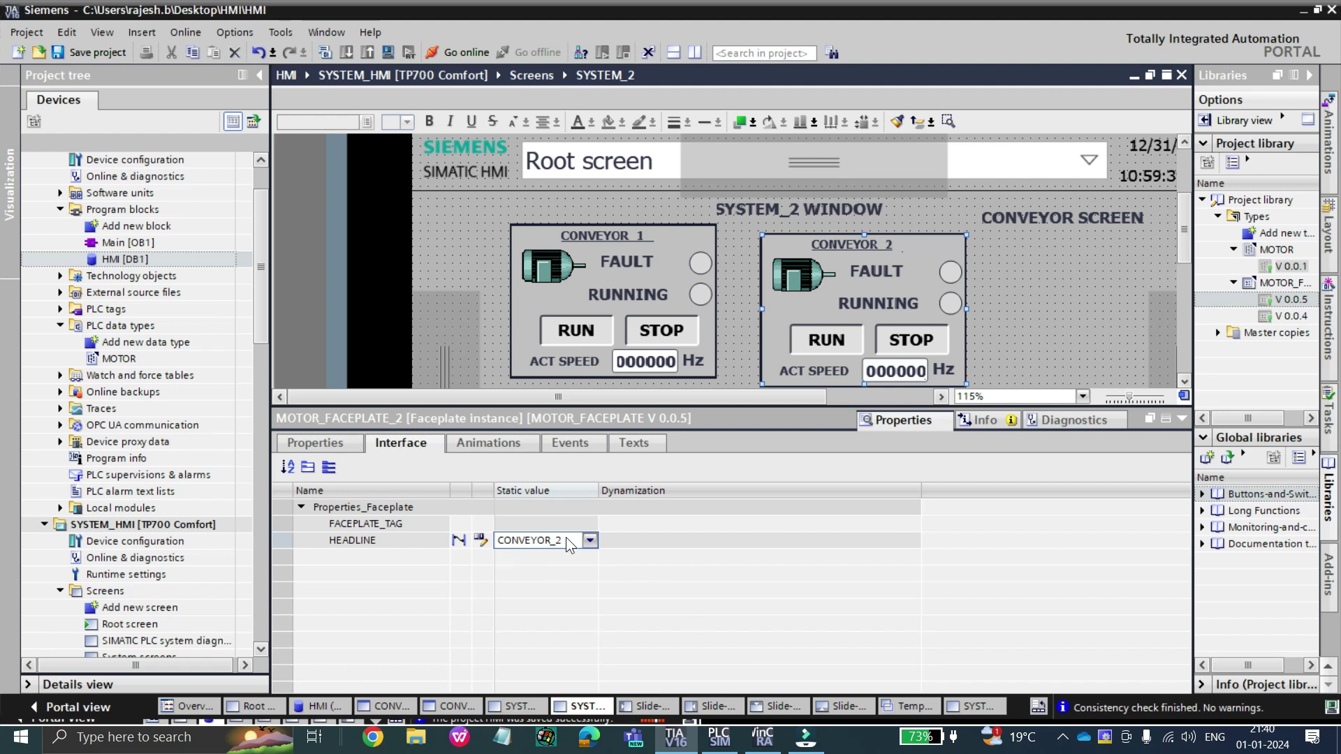
{"action": "left_click", "coordinate": [569, 544]}
{"action": "left_click", "coordinate": [569, 541]}
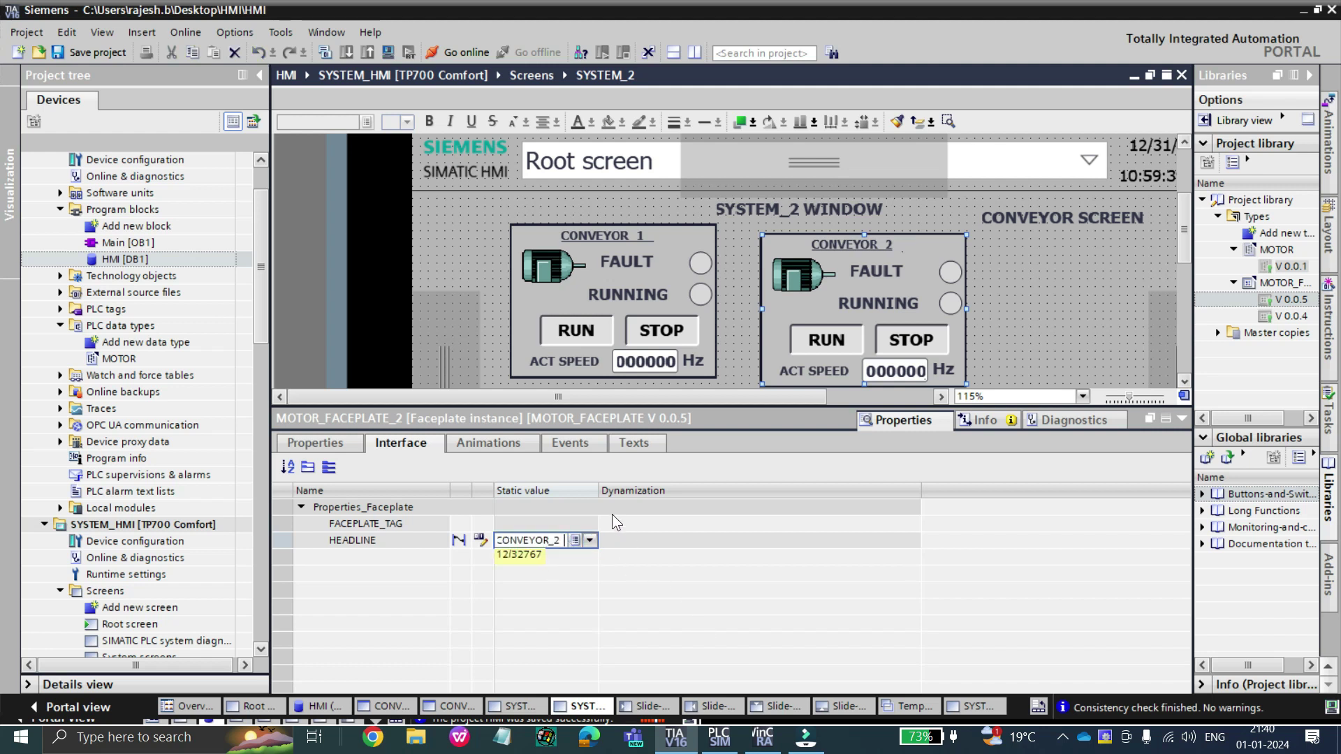
{"action": "left_click", "coordinate": [634, 523]}
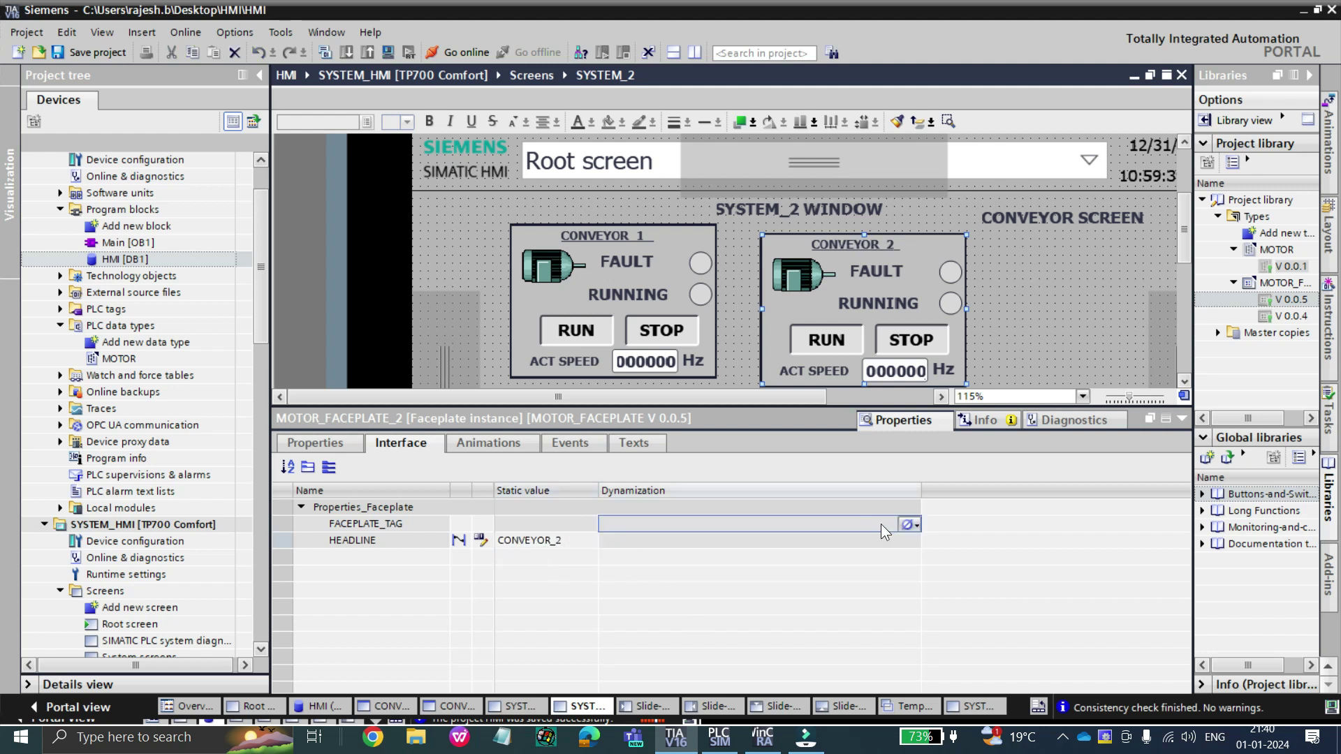
{"action": "left_click", "coordinate": [916, 527]}
{"action": "left_click", "coordinate": [932, 539]}
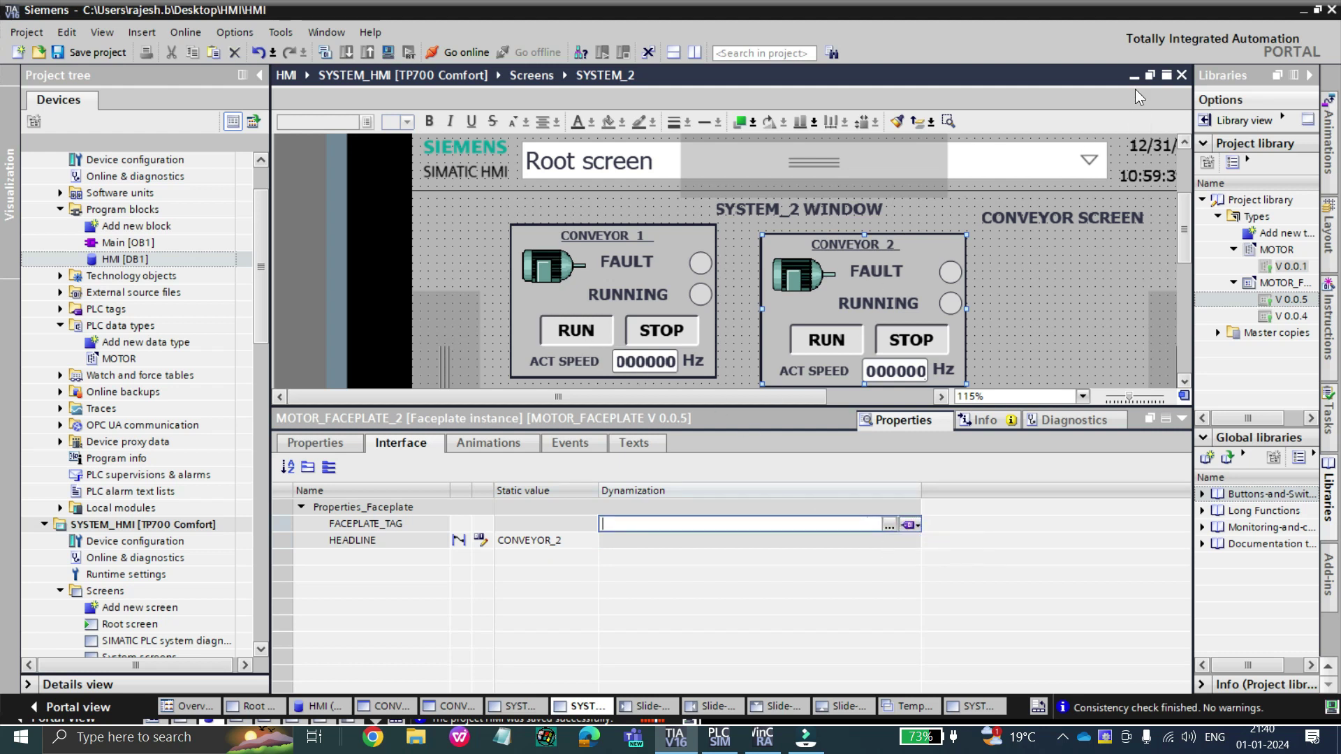
{"action": "left_click", "coordinate": [975, 706]}
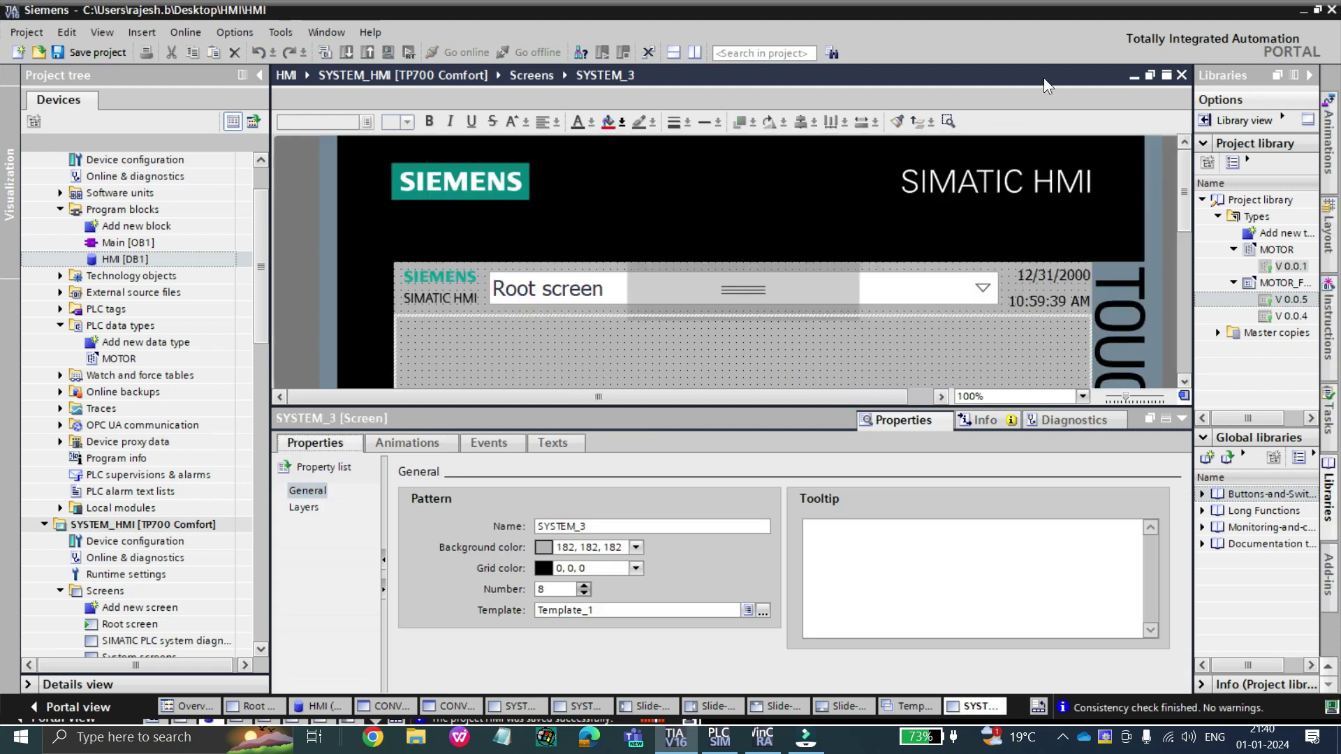
{"action": "double_click", "coordinate": [603, 362]}
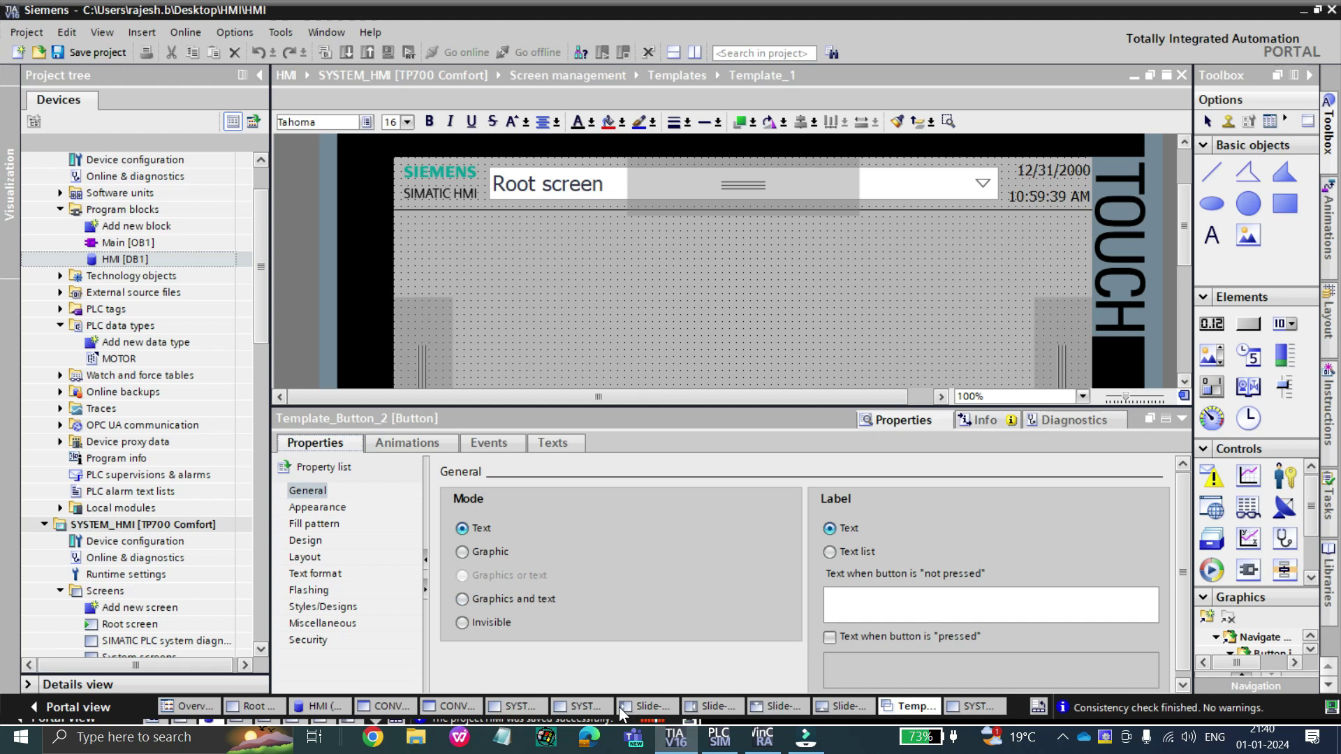
Add a CONVEYOR_2 tag of type "MOTOR" to the HMI [DB1] data block by copying CONVEYOR_1.
{"action": "left_click", "coordinate": [114, 262]}
{"action": "double_click", "coordinate": [114, 265]}
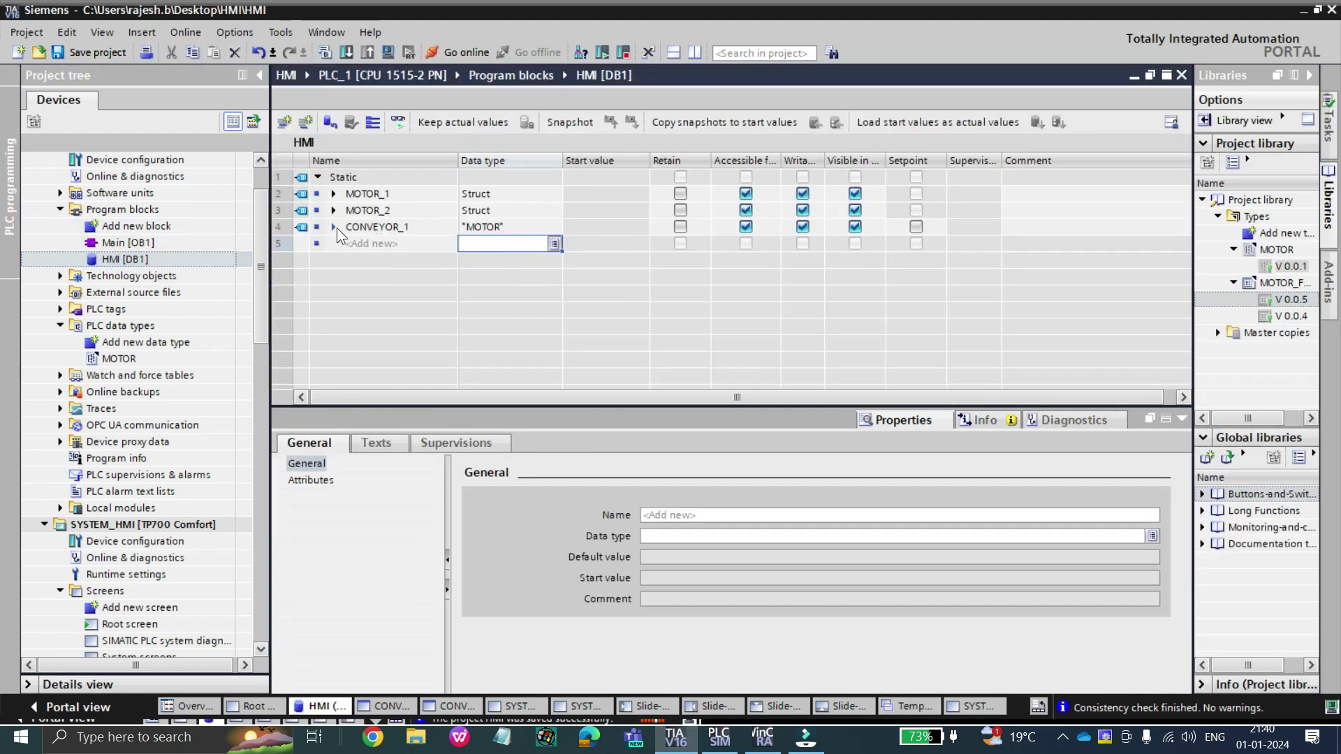
{"action": "left_click", "coordinate": [301, 232]}
{"action": "left_click", "coordinate": [313, 246]}
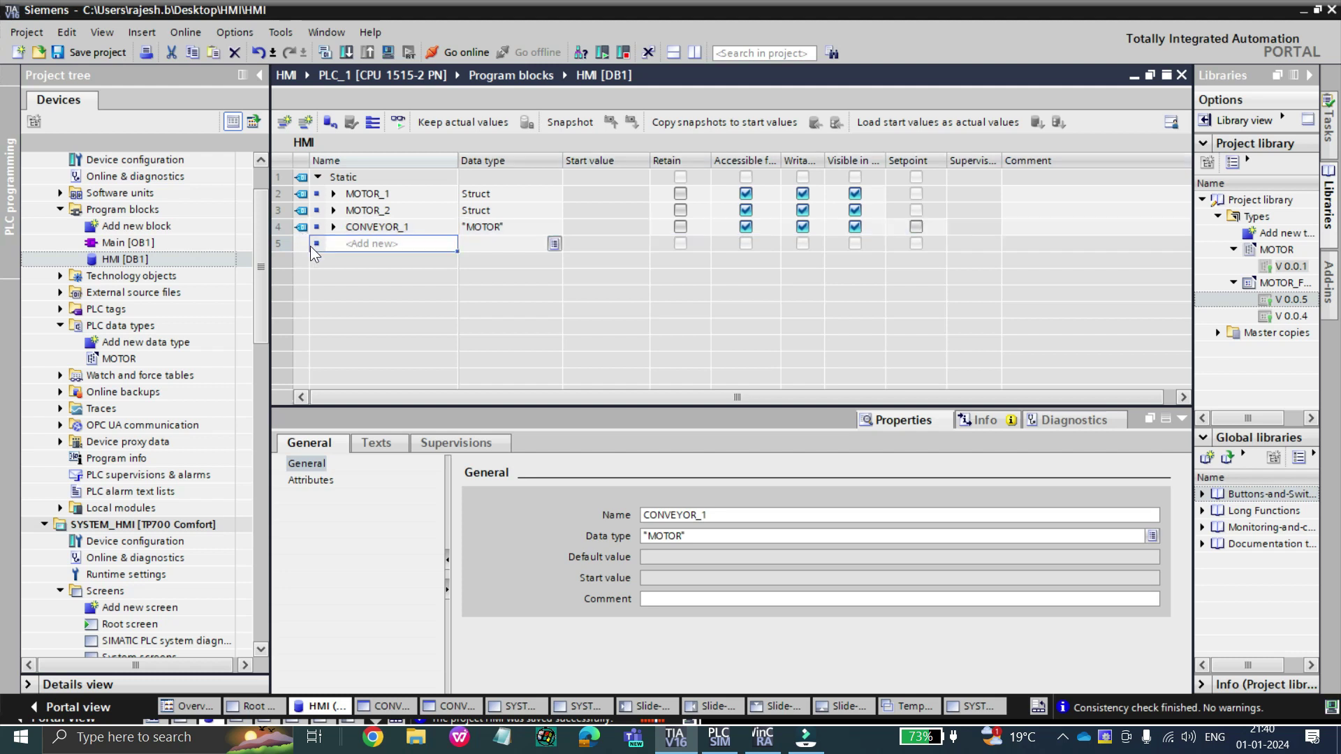
{"action": "key", "text": "ctrl+v"}
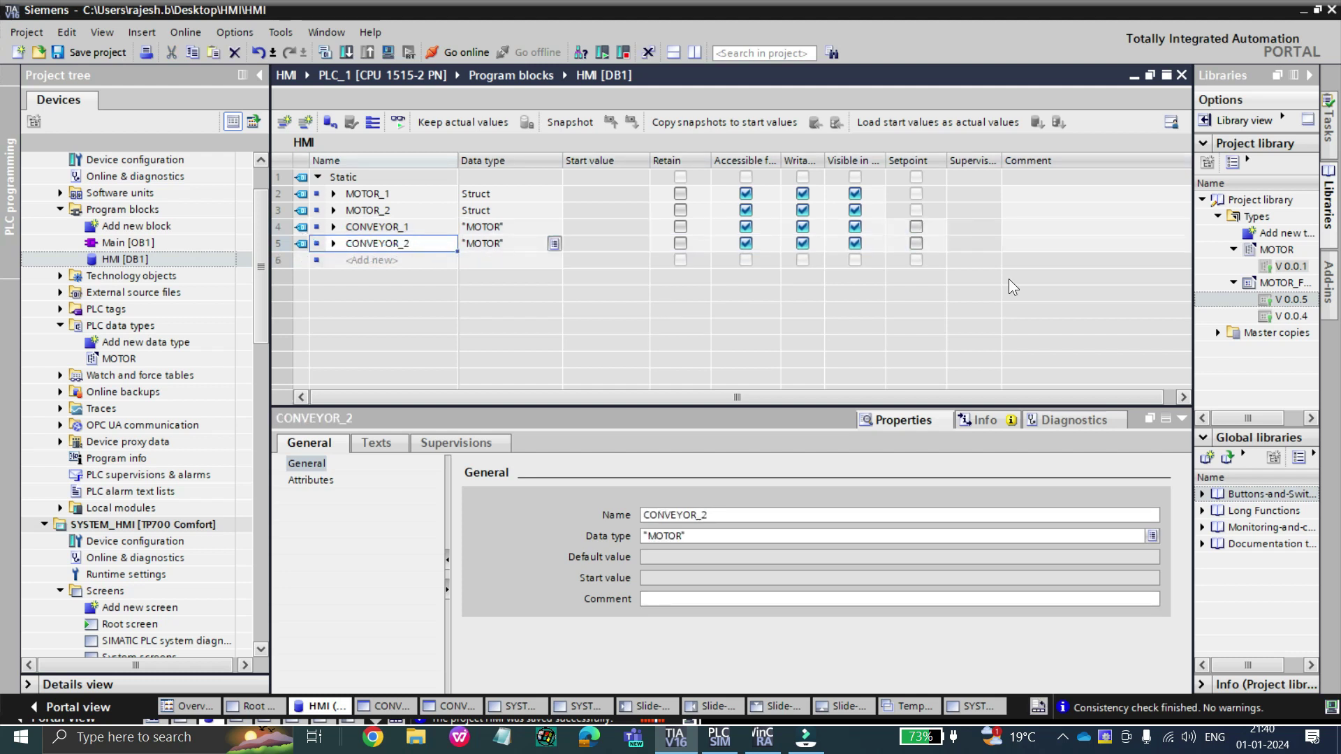
{"action": "left_click", "coordinate": [1131, 77]}
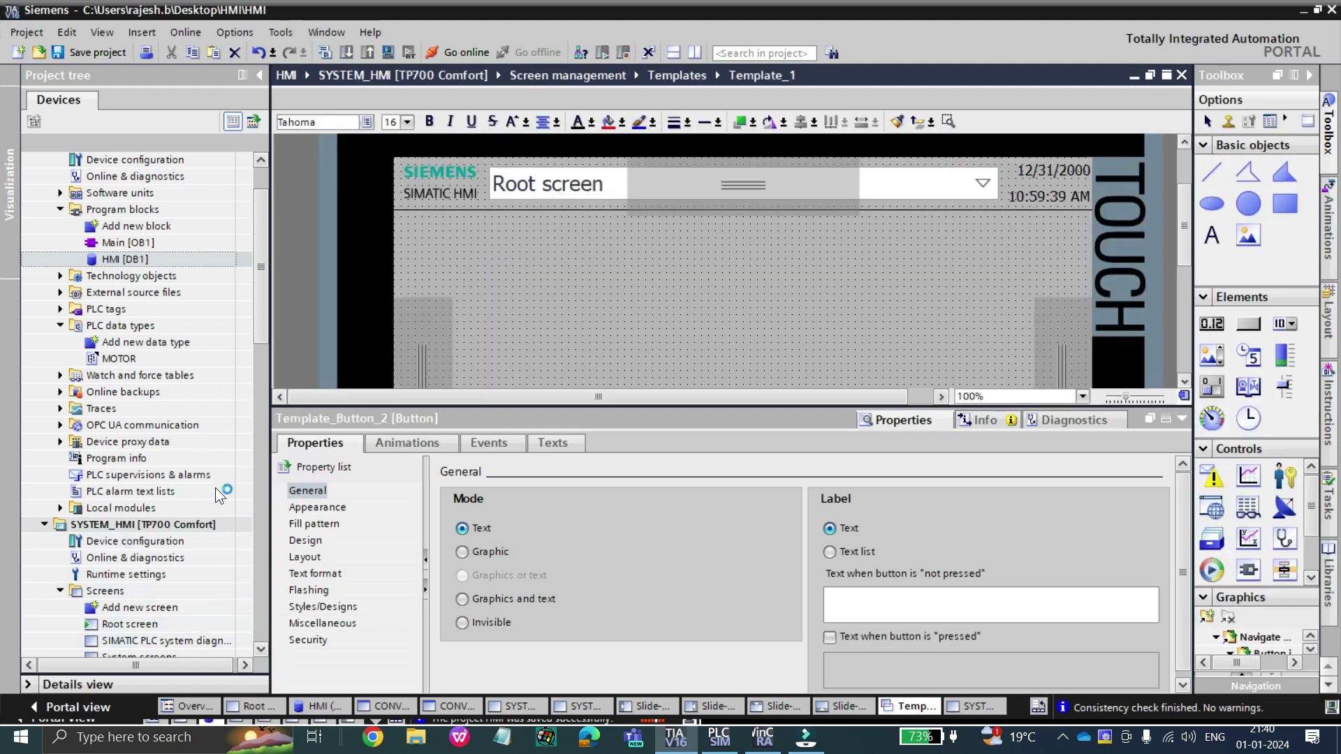
Dynamize the second faceplate's FACEPLATE_TAG on the SYSTEM_2 screen with the CONVEYOR_2 tag from HMI [DB1].
{"action": "scroll", "coordinate": [264, 349], "scroll_direction": "down", "scroll_amount": 3}
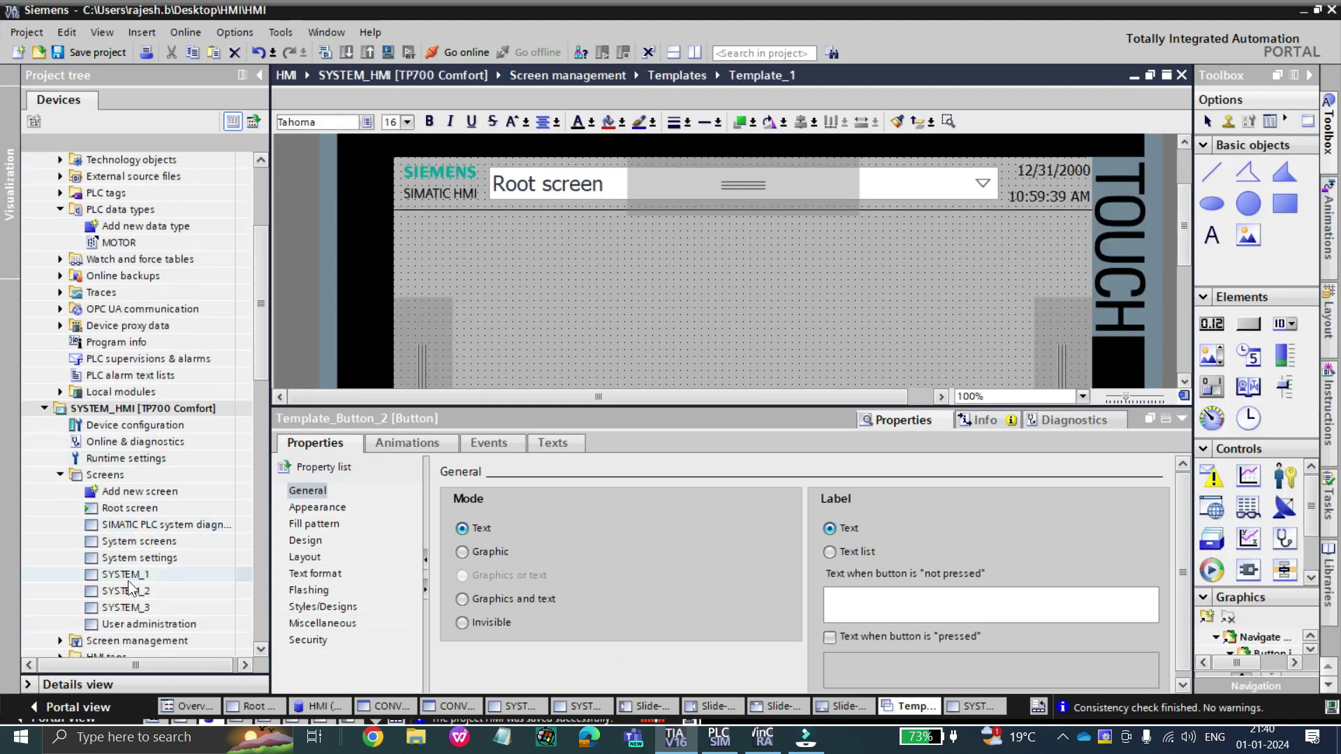
{"action": "double_click", "coordinate": [126, 592]}
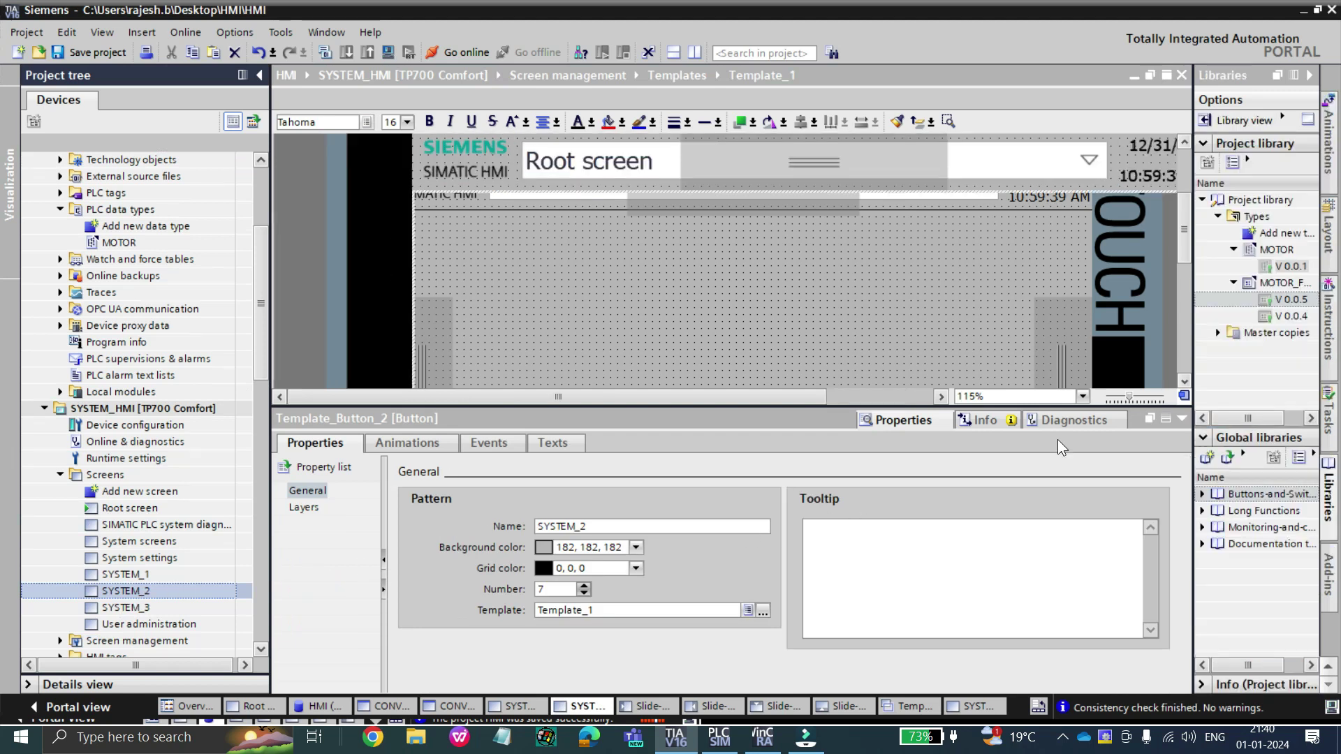
{"action": "left_click", "coordinate": [855, 308]}
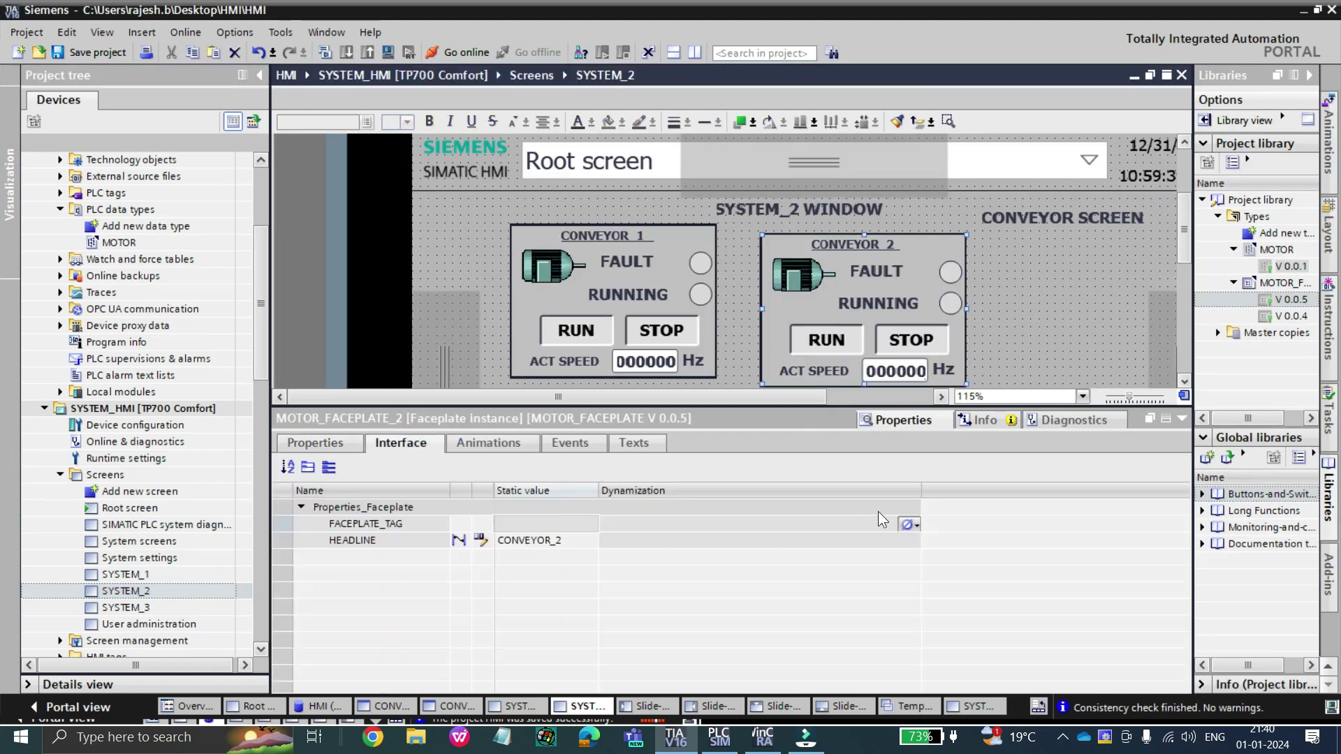
{"action": "left_click", "coordinate": [911, 525]}
{"action": "left_click", "coordinate": [911, 525]}
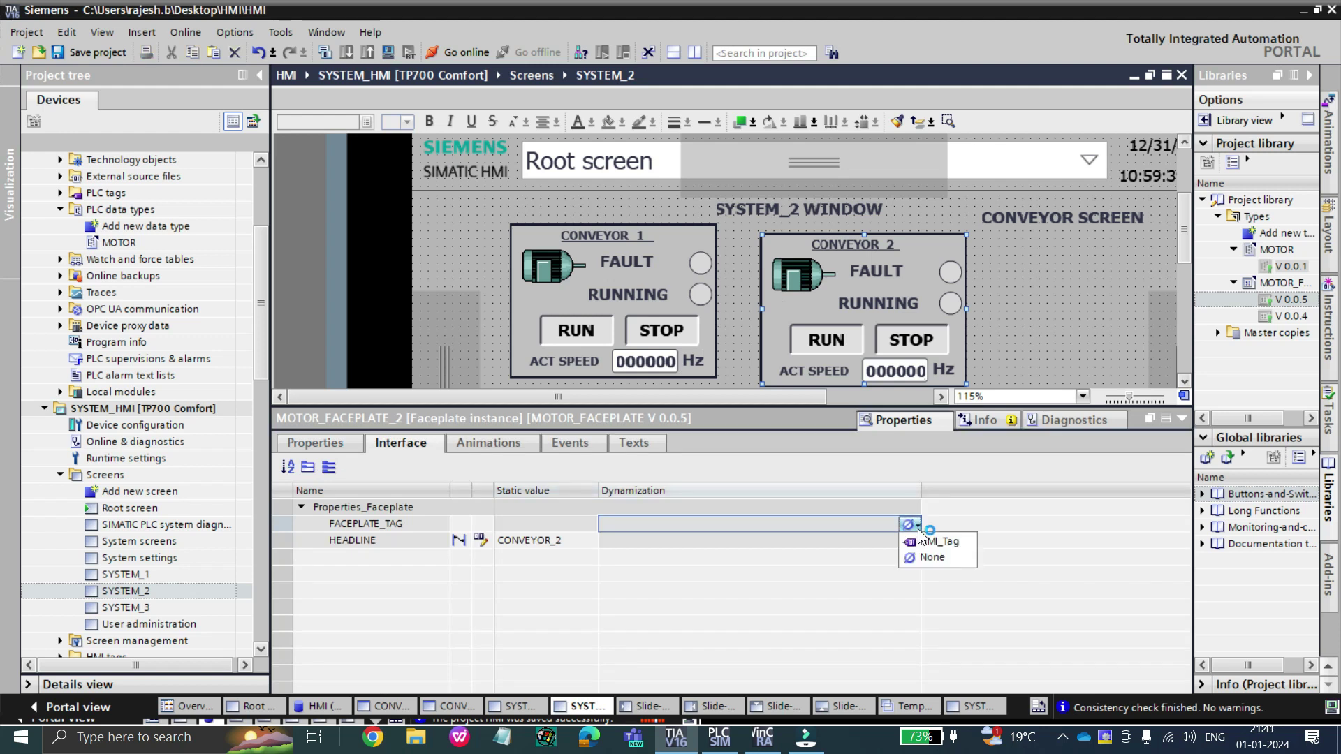
{"action": "left_click", "coordinate": [939, 542]}
{"action": "left_click", "coordinate": [889, 525]}
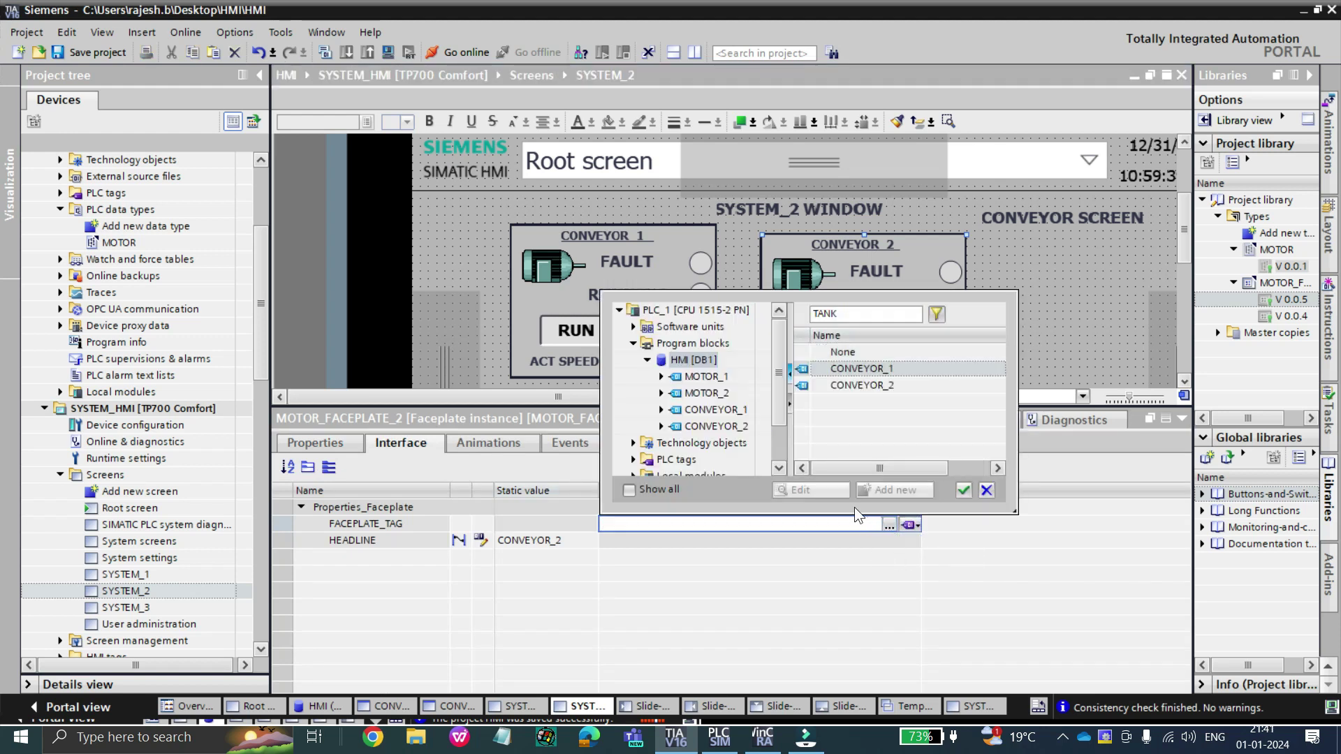
{"action": "double_click", "coordinate": [864, 385]}
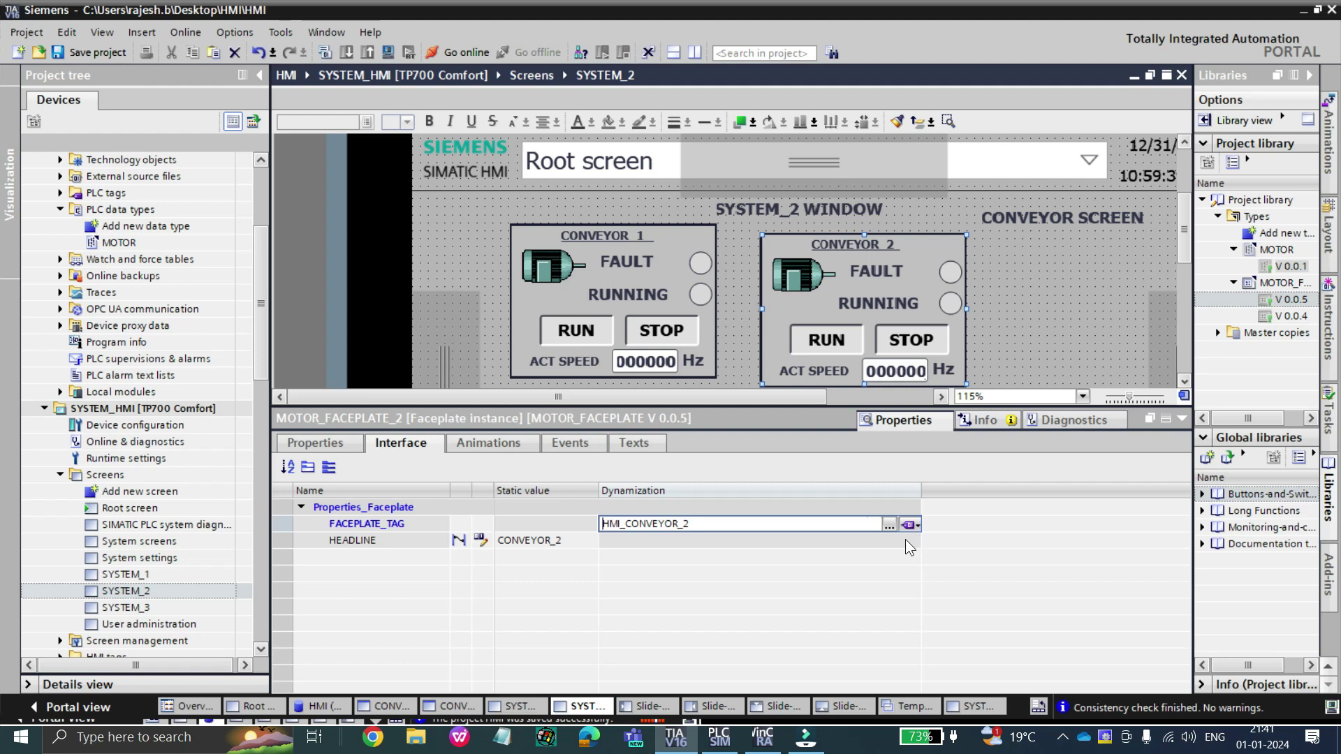
{"action": "left_click", "coordinate": [903, 539]}
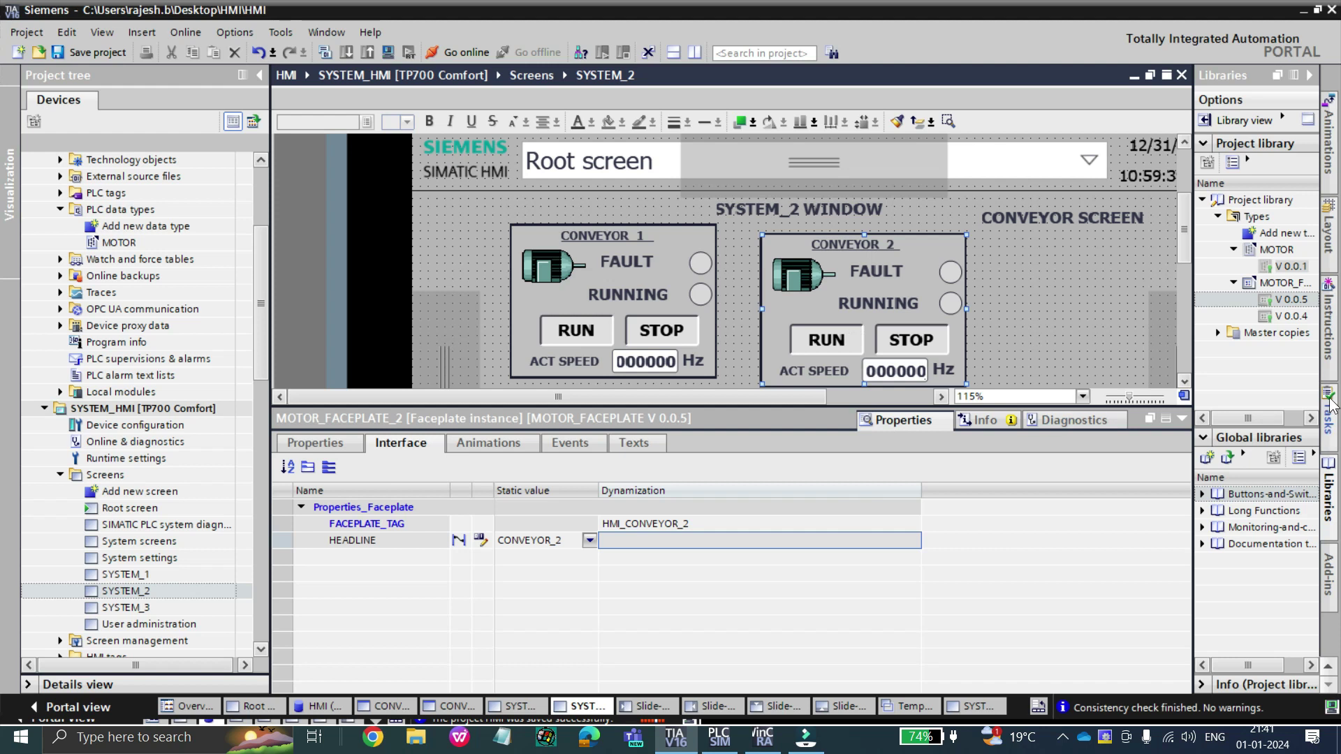
Start the HMI runtime simulation of the SYSTEM_2 screen and move its window beside the project editor.
{"action": "left_click", "coordinate": [388, 52]}
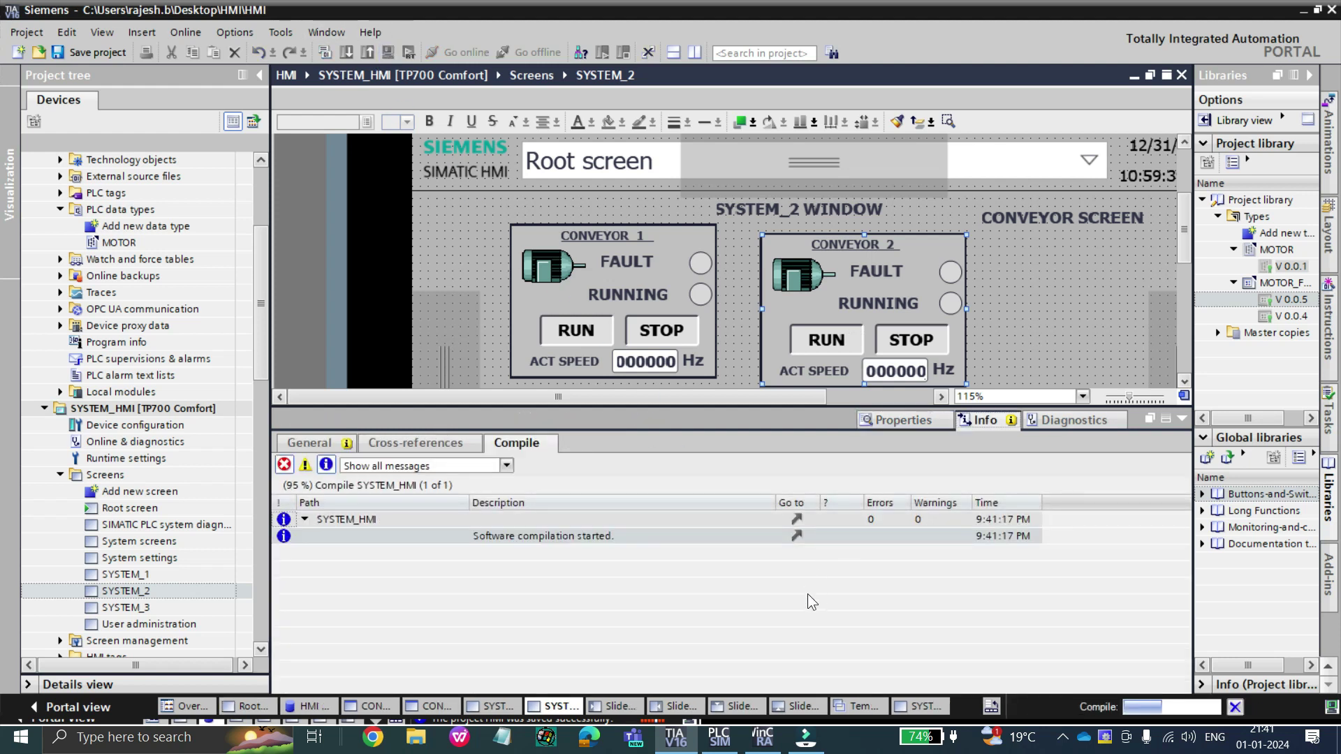
{"action": "left_click", "coordinate": [784, 424]}
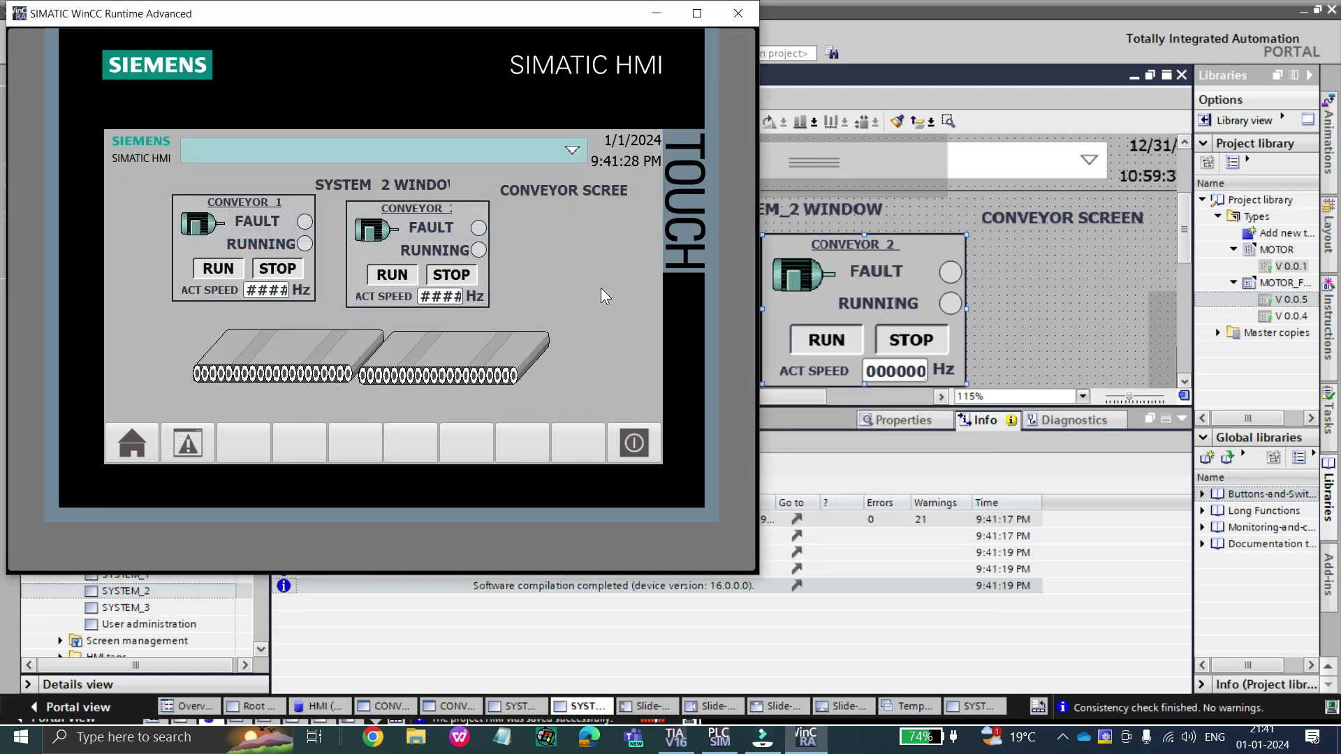
{"action": "left_click_drag", "start_coordinate": [577, 17], "coordinate": [1188, 76]}
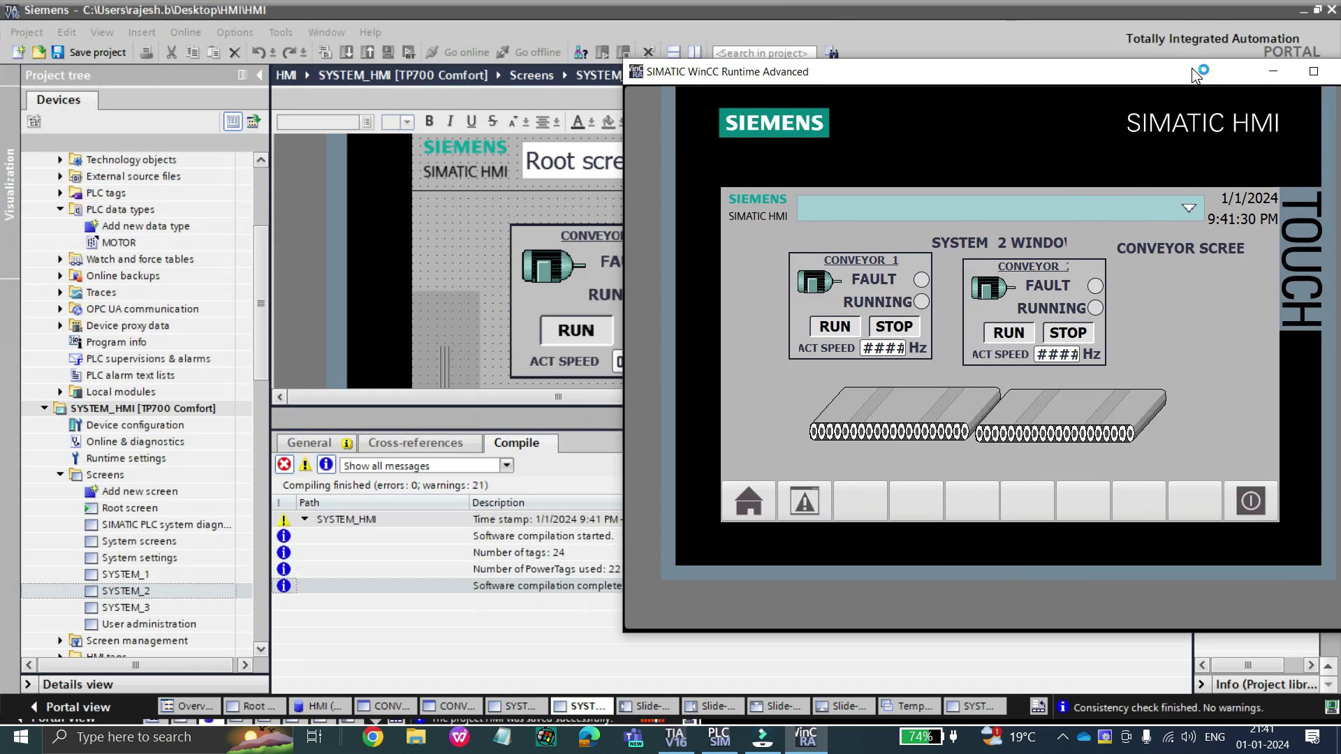
Download PLC_1 to the simulated PLC with the data blocks set to Re-initialize, and finish loading.
{"action": "left_click", "coordinate": [259, 244]}
{"action": "scroll", "coordinate": [259, 244], "scroll_direction": "up", "scroll_amount": 2}
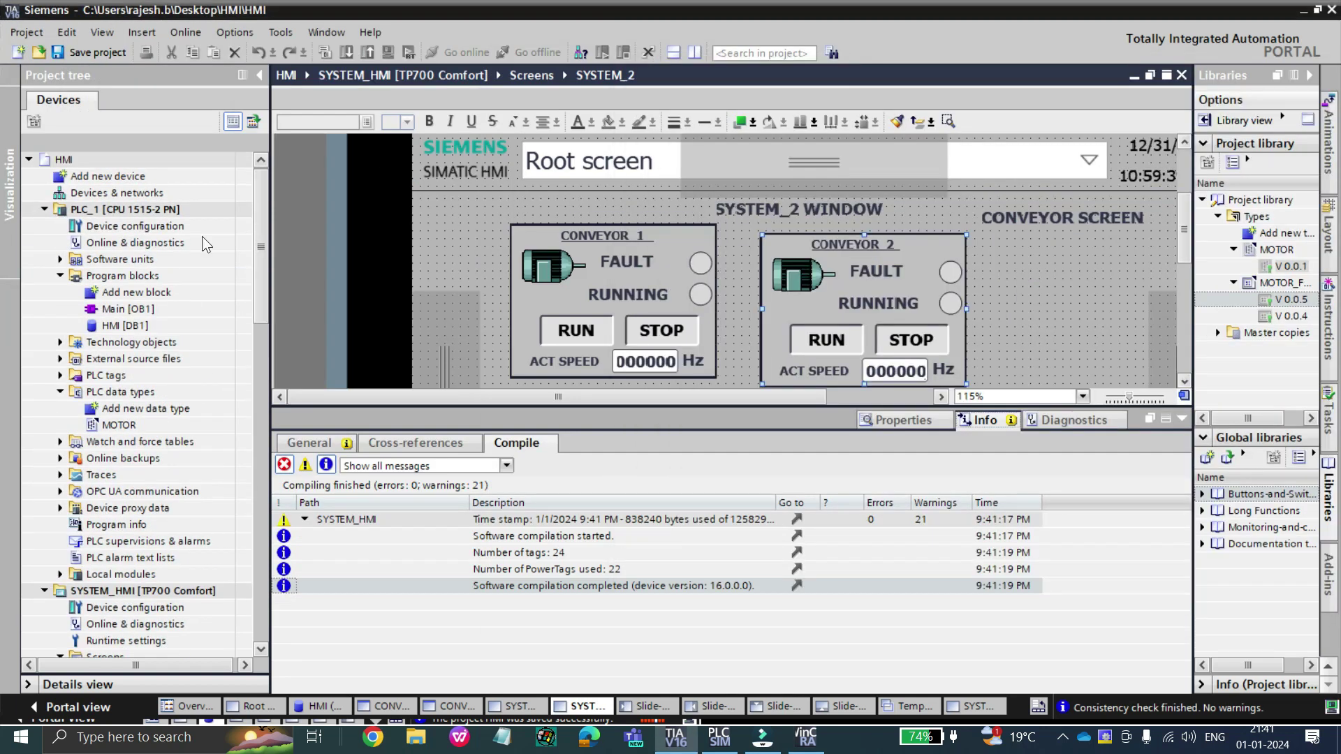
{"action": "left_click", "coordinate": [133, 209]}
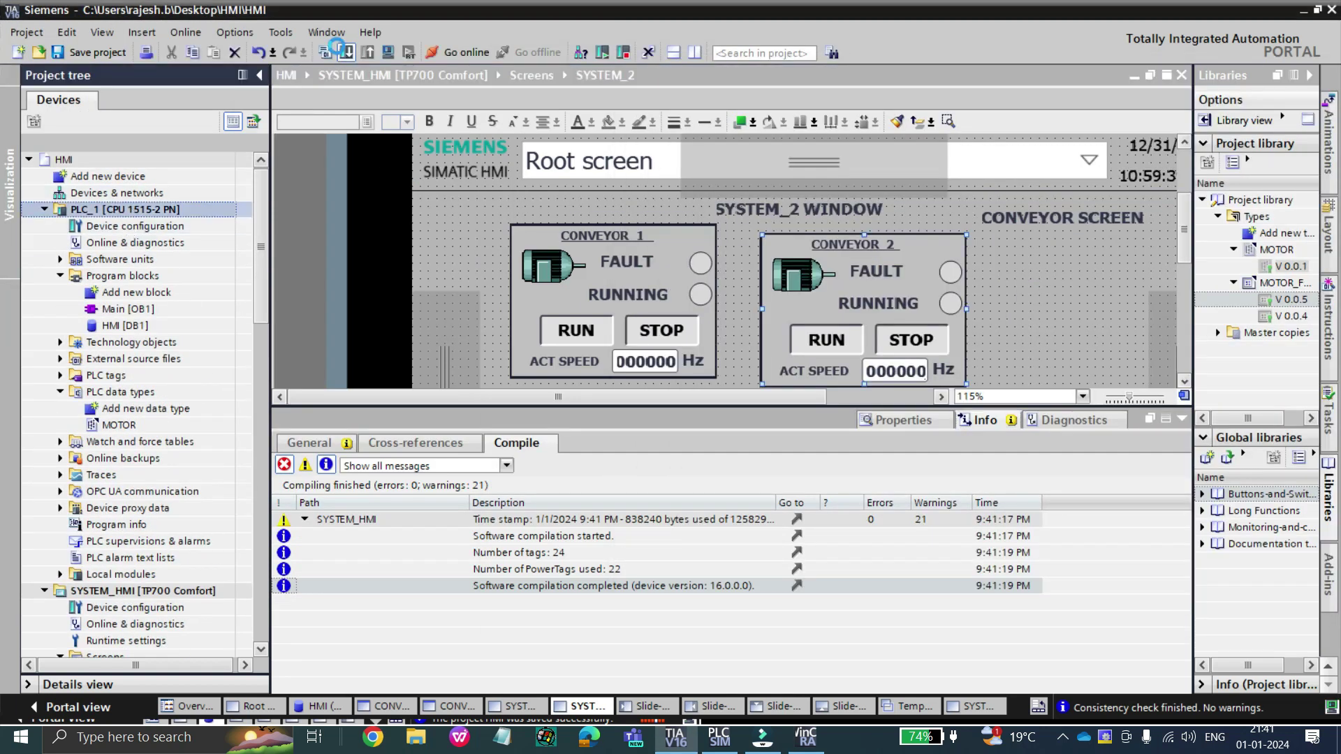
{"action": "left_click", "coordinate": [346, 52]}
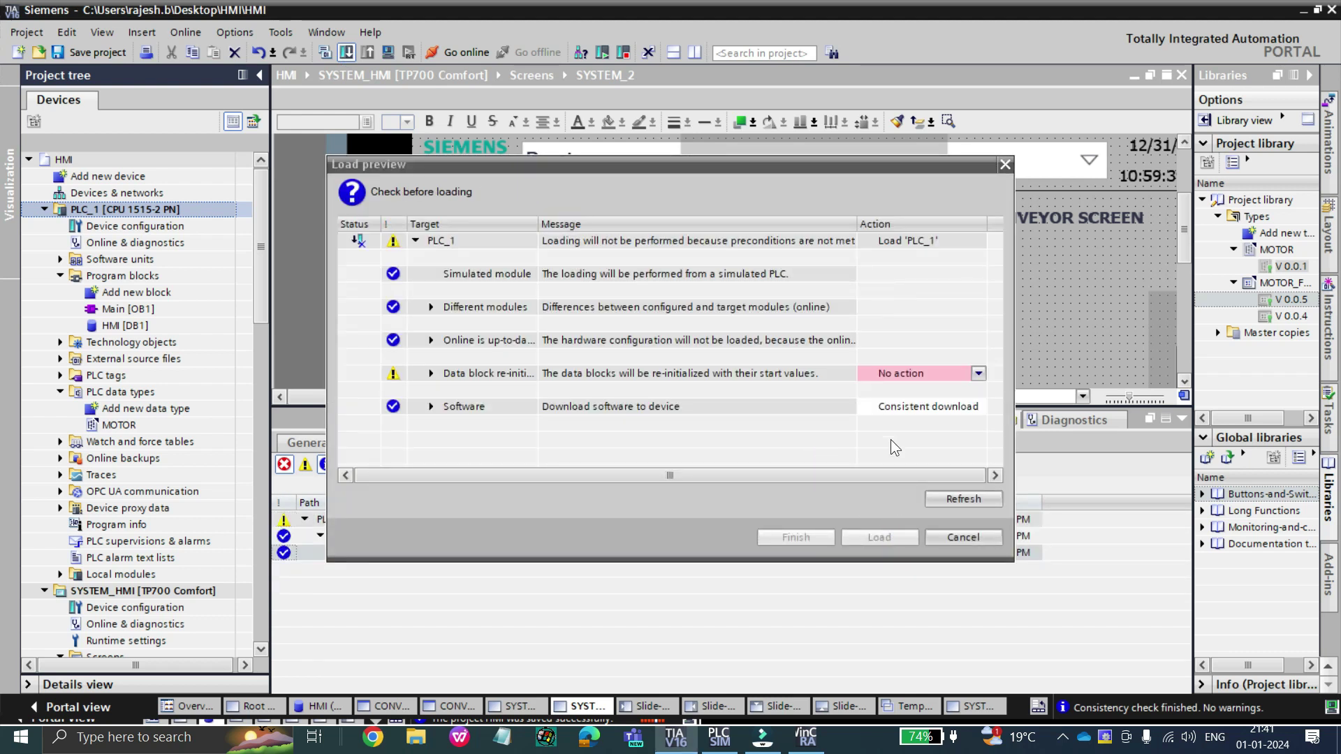
{"action": "left_click", "coordinate": [913, 374]}
{"action": "left_click", "coordinate": [907, 389]}
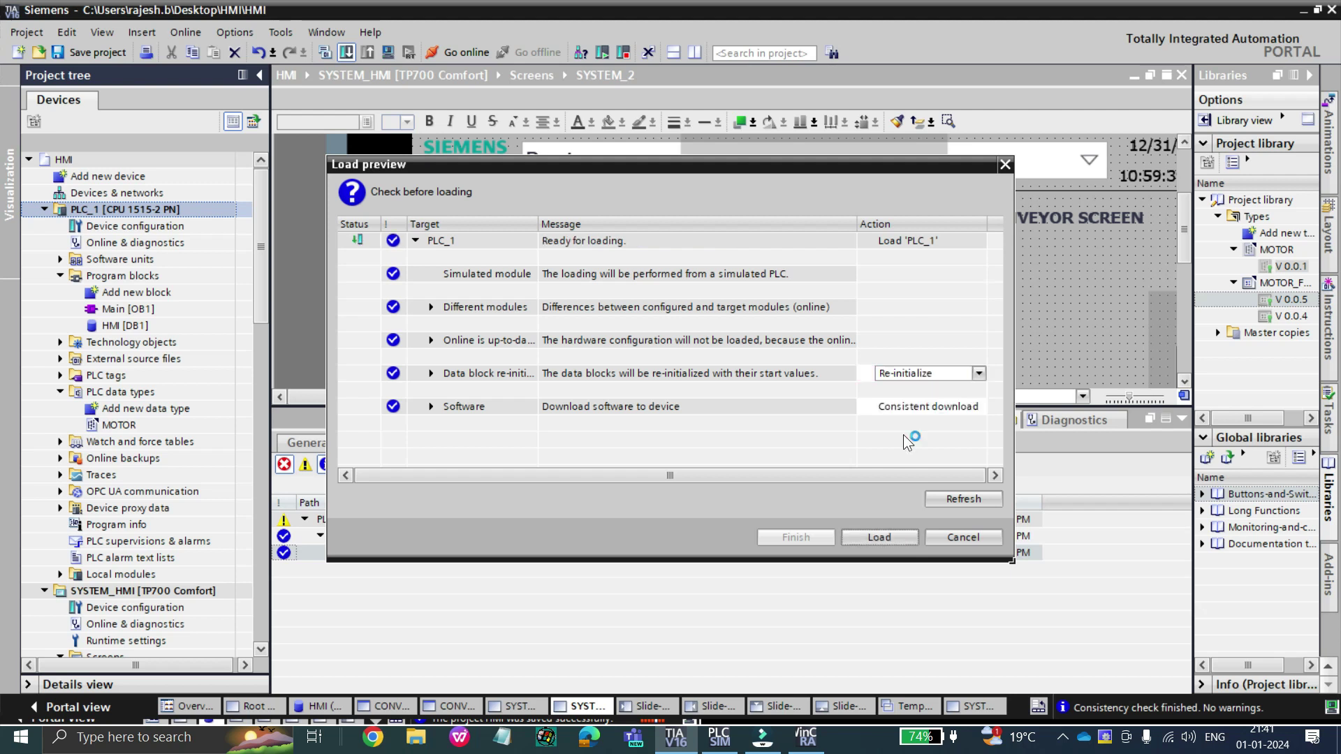
{"action": "left_click", "coordinate": [879, 537]}
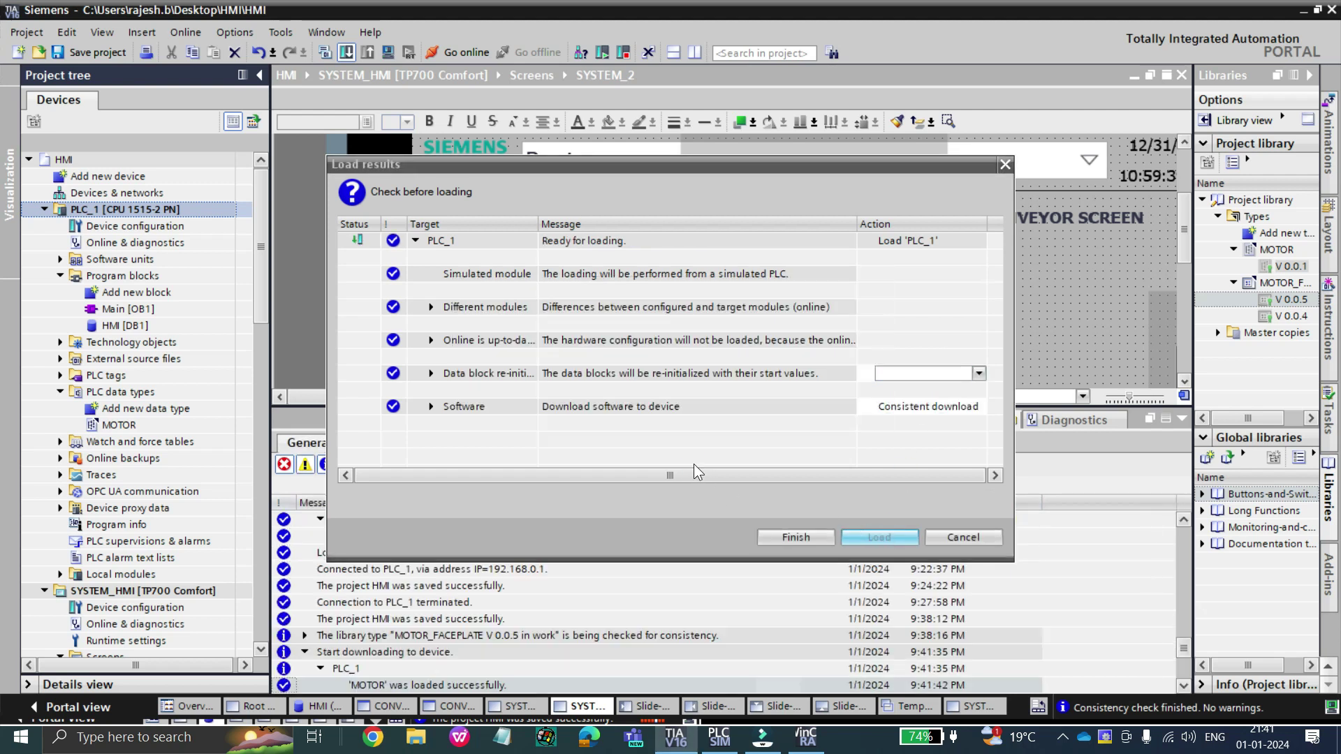
{"action": "left_click", "coordinate": [796, 538]}
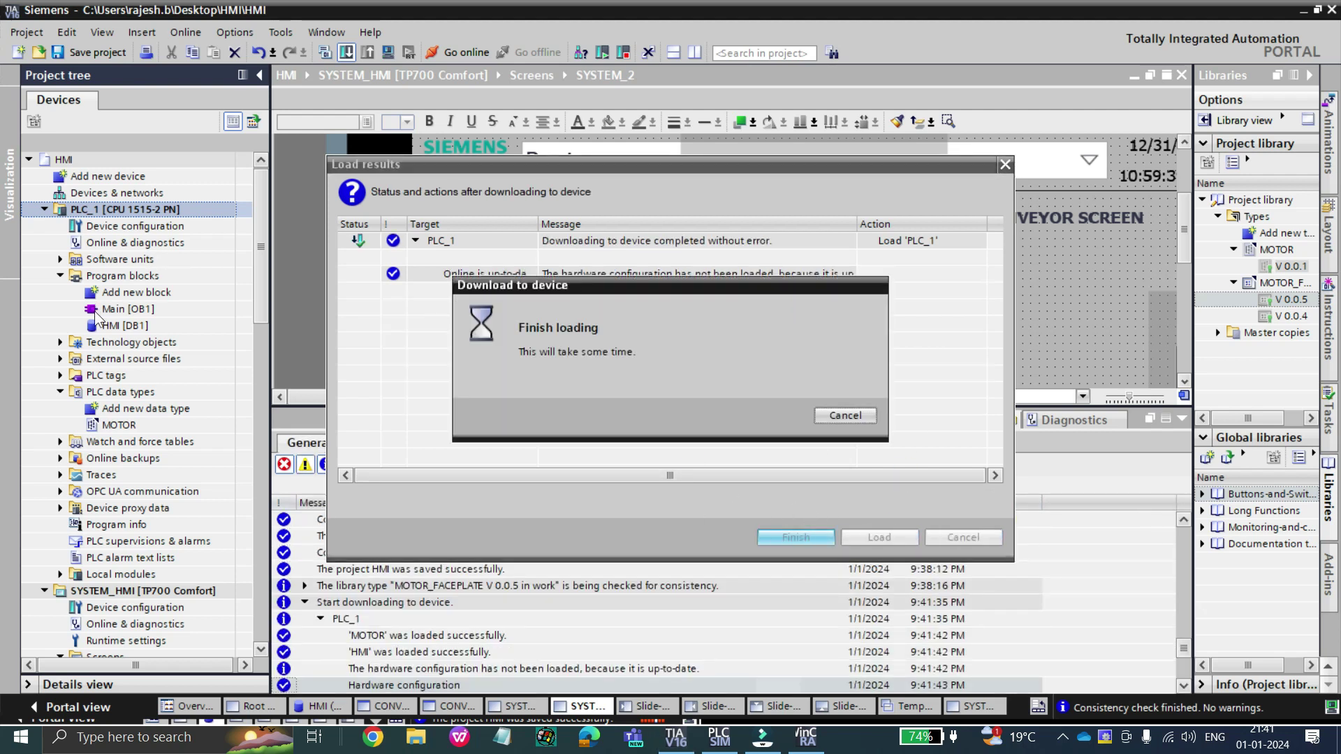
Monitor HMI [DB1] online with CONVEYOR_1 and CONVEYOR_2 expanded, keeping the monitor values in view beside the runtime window.
{"action": "left_click", "coordinate": [120, 326]}
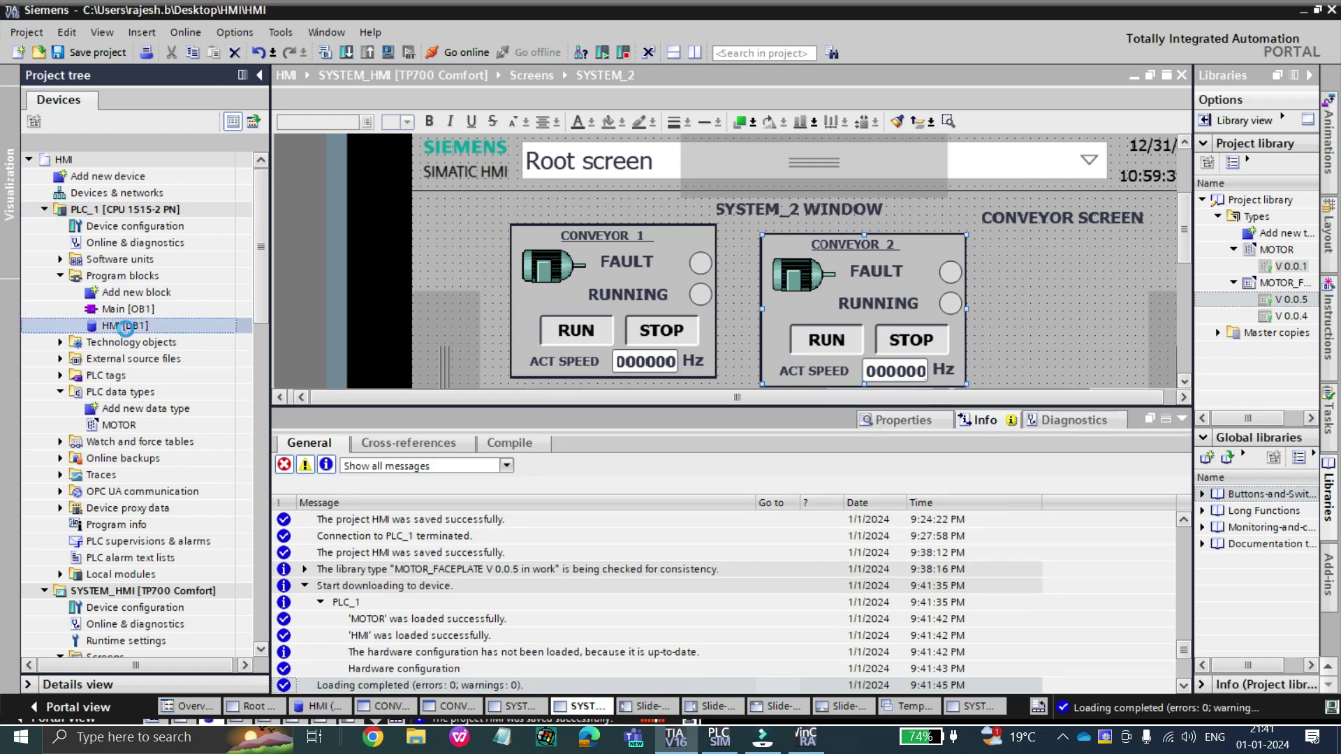
{"action": "double_click", "coordinate": [127, 331]}
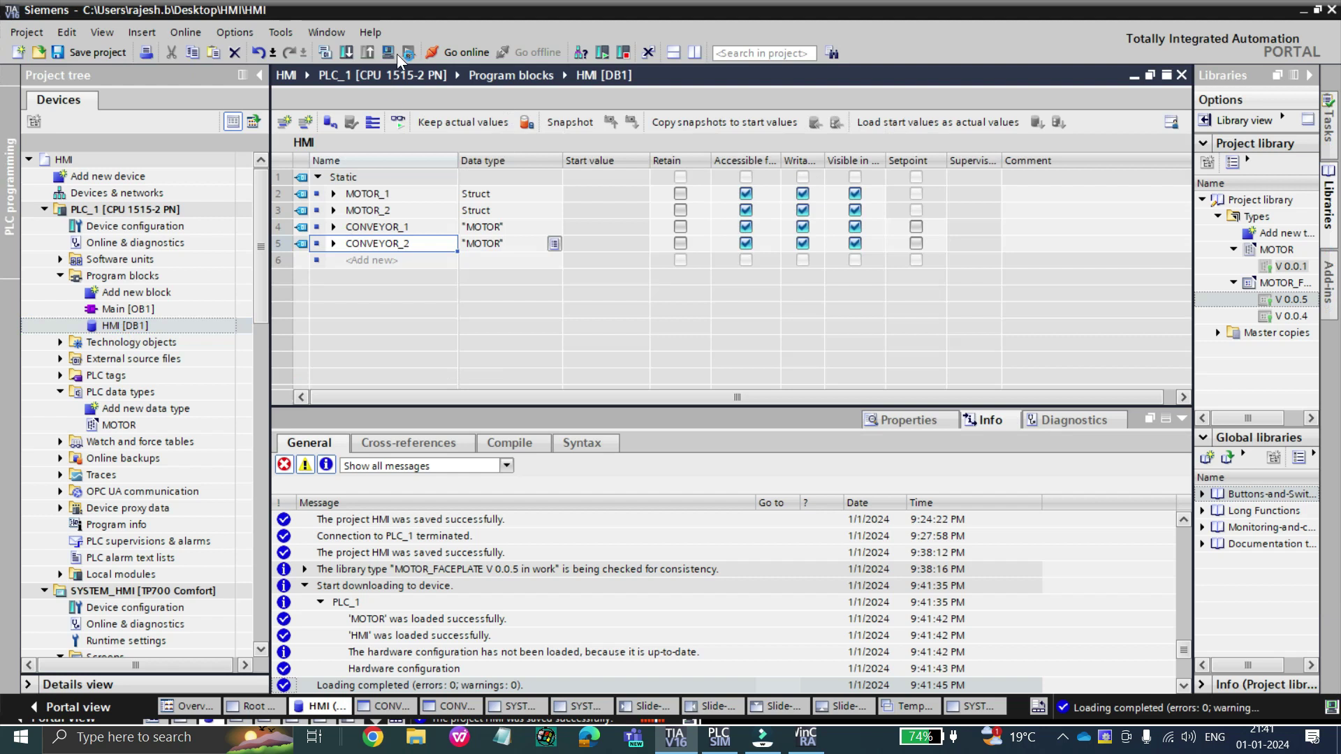
{"action": "left_click", "coordinate": [398, 122]}
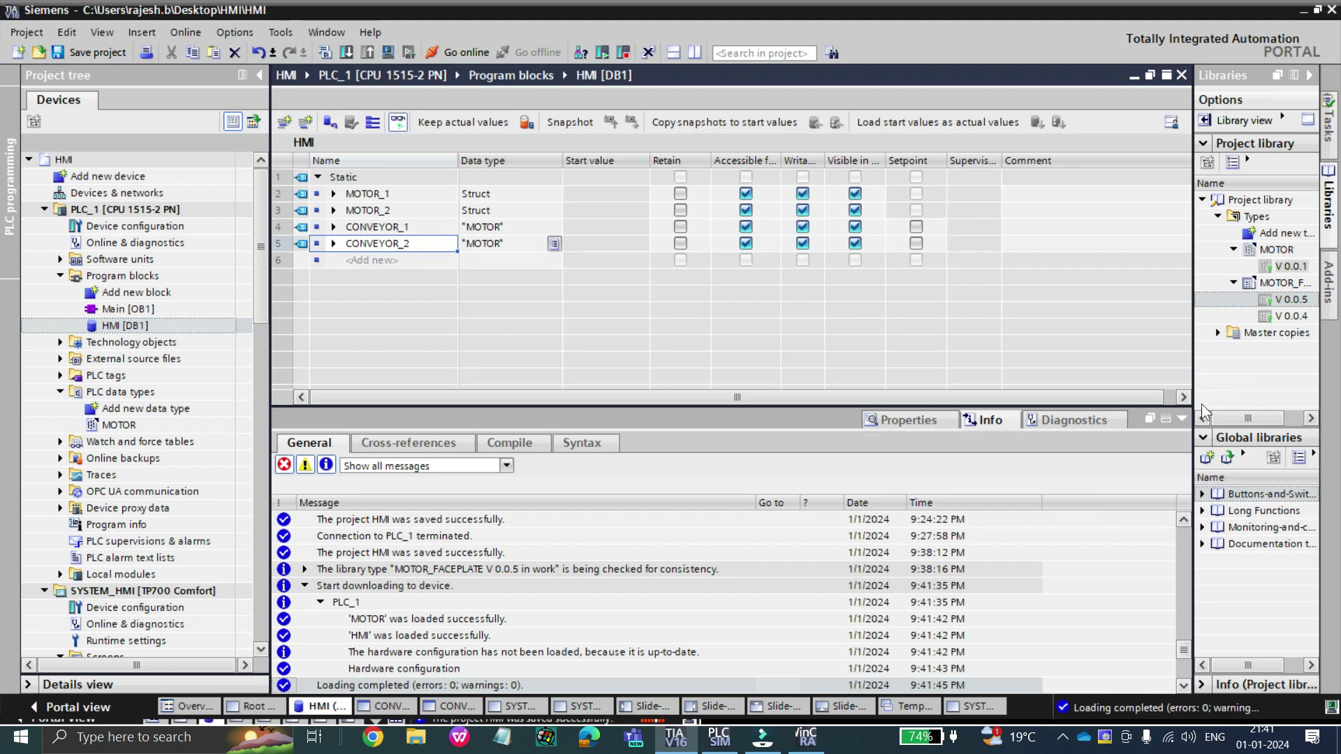
{"action": "left_click", "coordinate": [333, 227]}
{"action": "left_click", "coordinate": [334, 326]}
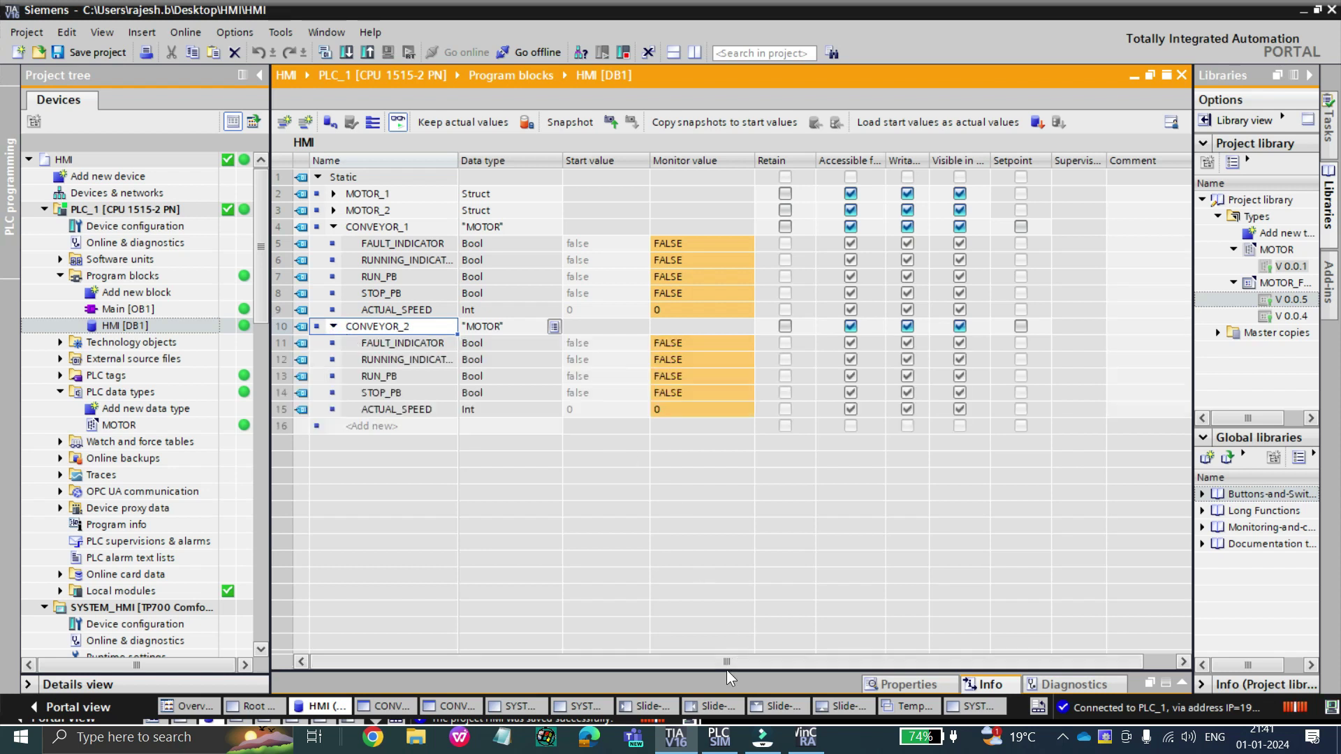
{"action": "left_click", "coordinate": [1315, 10]}
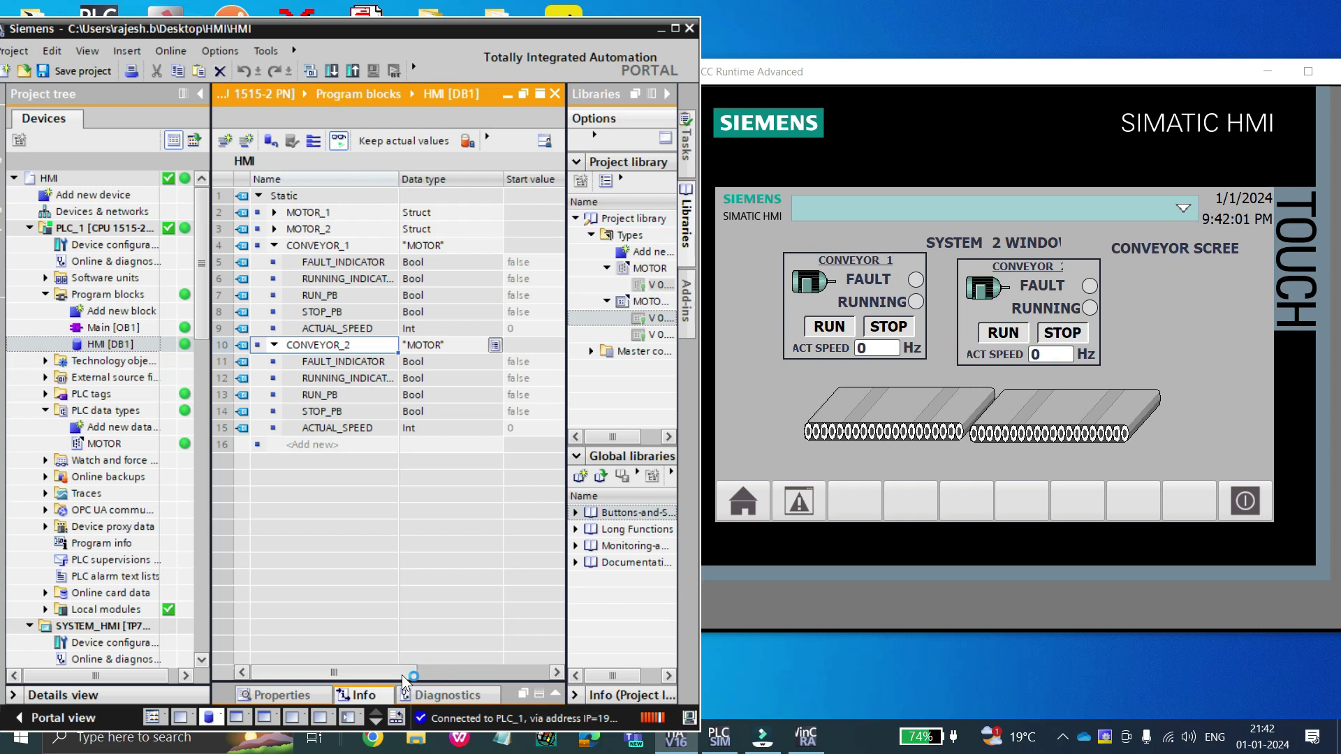
{"action": "left_click_drag", "start_coordinate": [412, 672], "coordinate": [427, 683]}
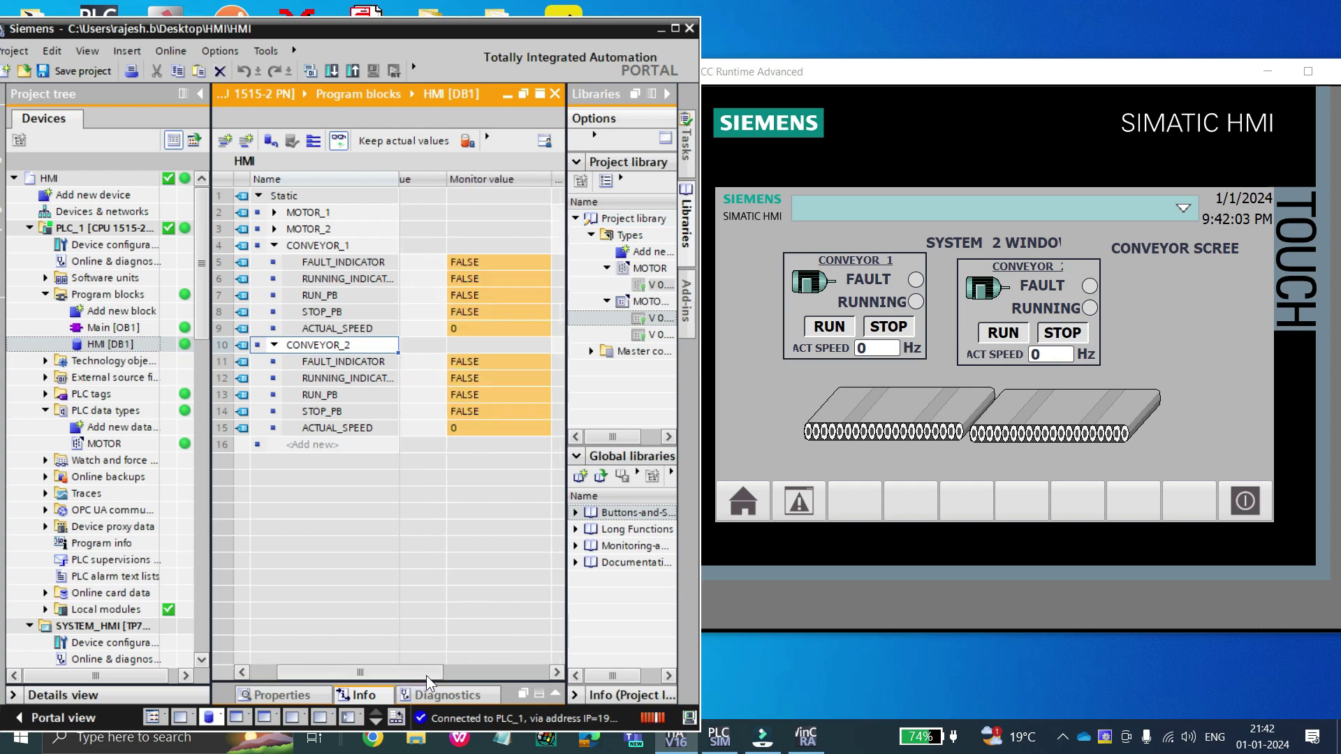
Test RUN and STOP for both CONVEYOR_1 and CONVEYOR_2 in the runtime against the monitored tags.
{"action": "left_click", "coordinate": [832, 326]}
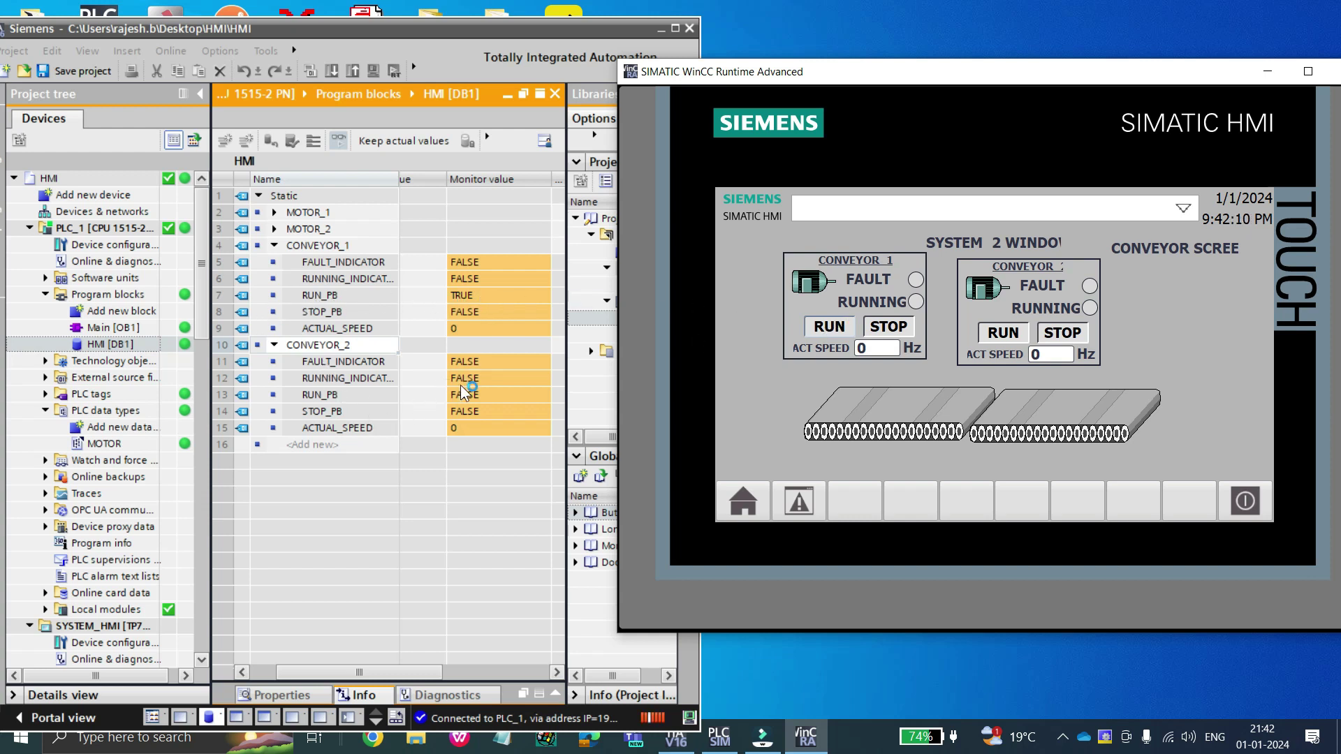
{"action": "left_click", "coordinate": [1007, 334]}
{"action": "left_click", "coordinate": [886, 327]}
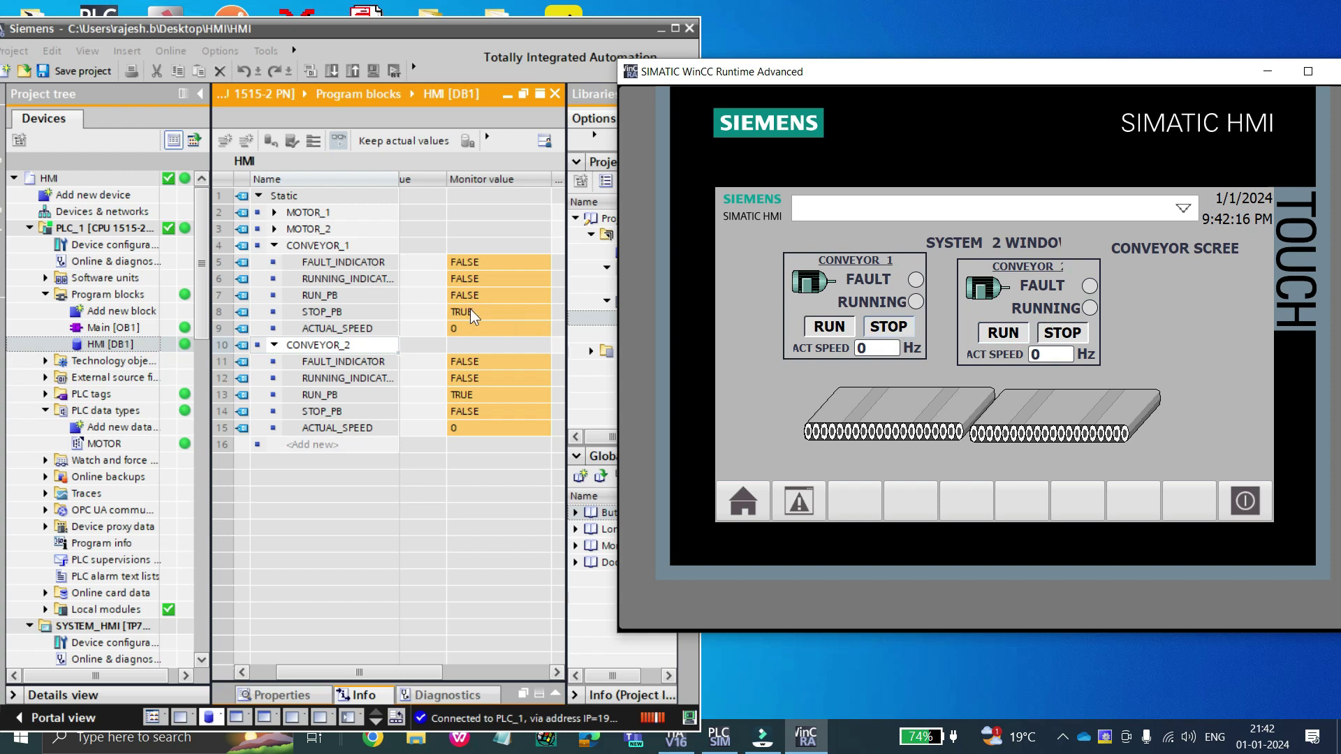
{"action": "left_click", "coordinate": [1065, 336]}
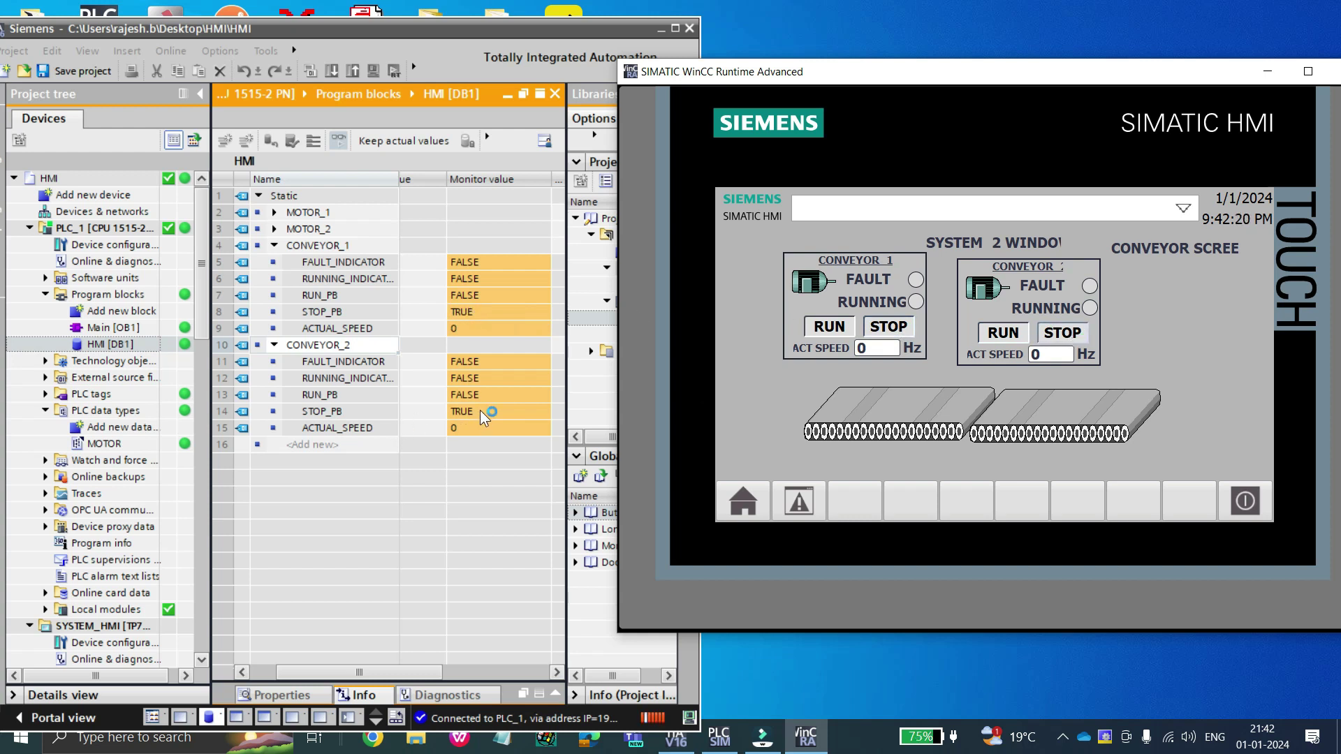
Modify the monitored ACTUAL_SPEED values to 35 for CONVEYOR_1 and 30 for CONVEYOR_2.
{"action": "left_click", "coordinate": [467, 327]}
{"action": "key", "text": "ctrl+F2"}
{"action": "type", "text": "12"}
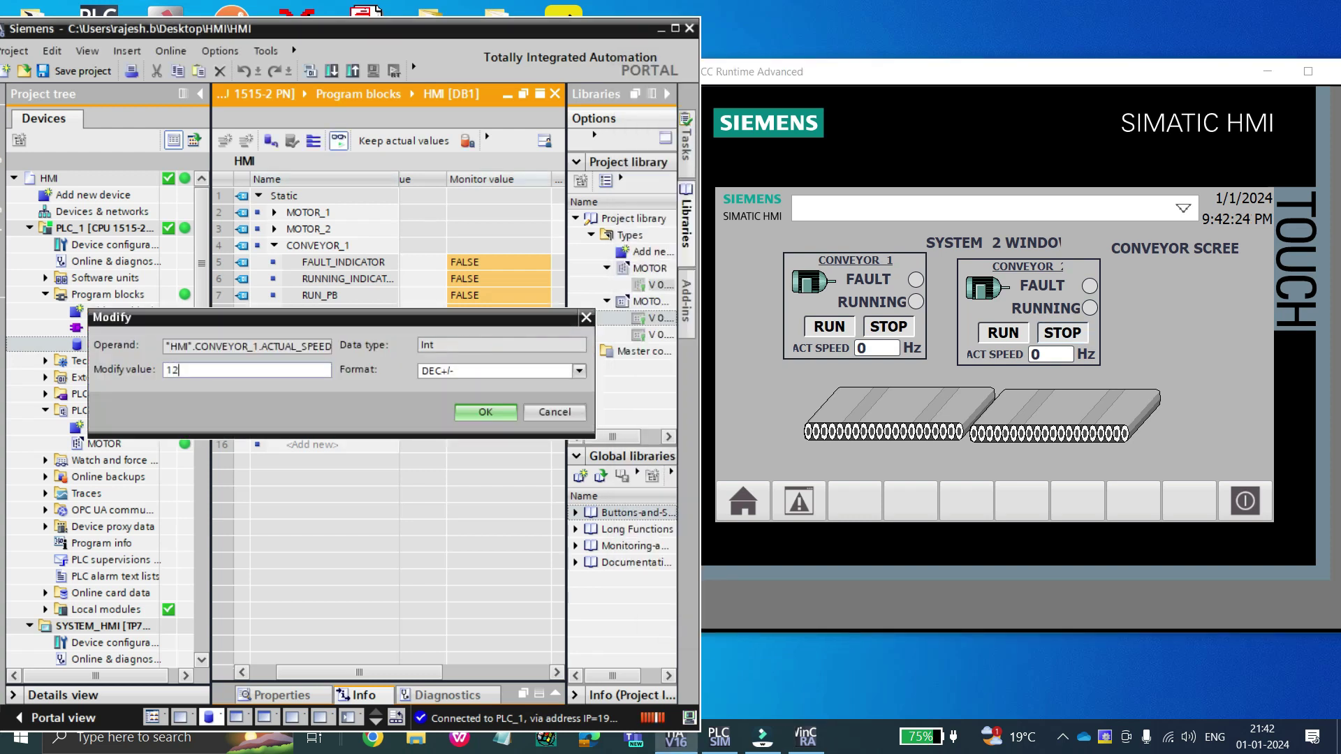
{"action": "left_click", "coordinate": [485, 405]}
{"action": "left_click", "coordinate": [487, 405]}
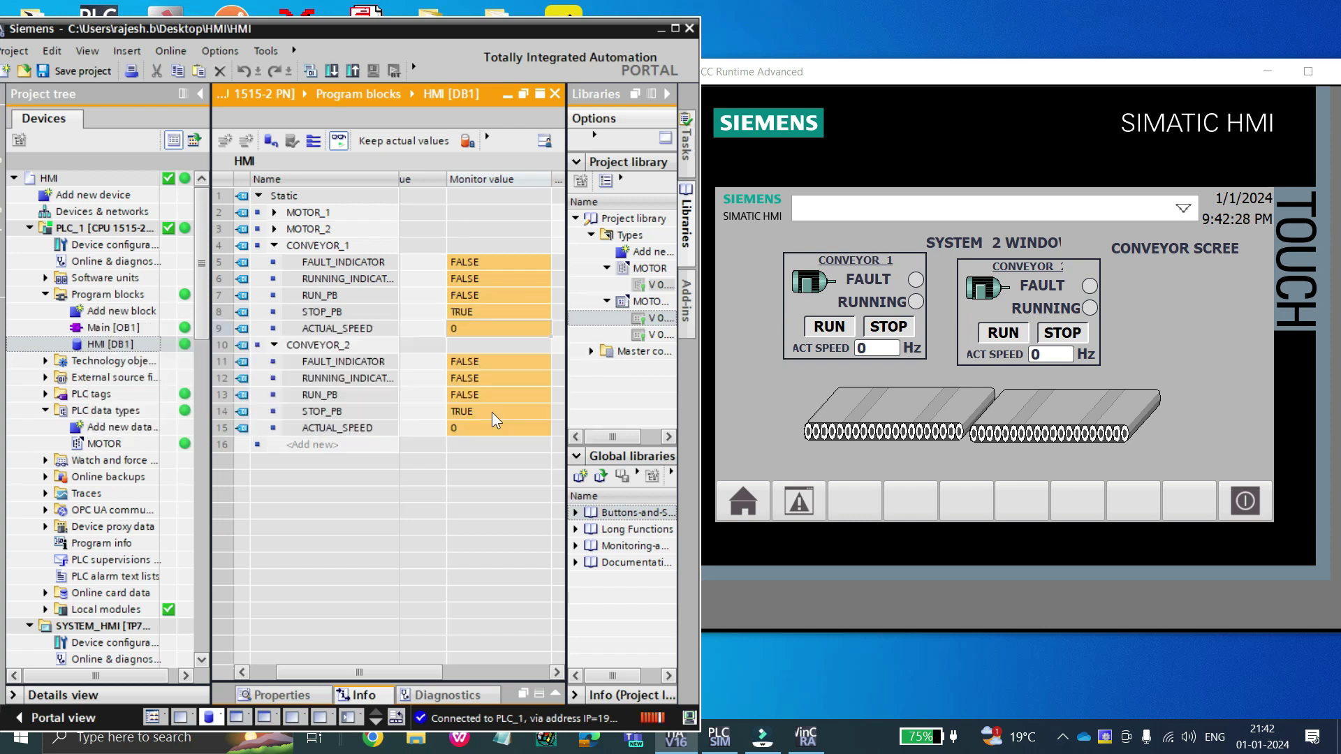
{"action": "left_click", "coordinate": [458, 429]}
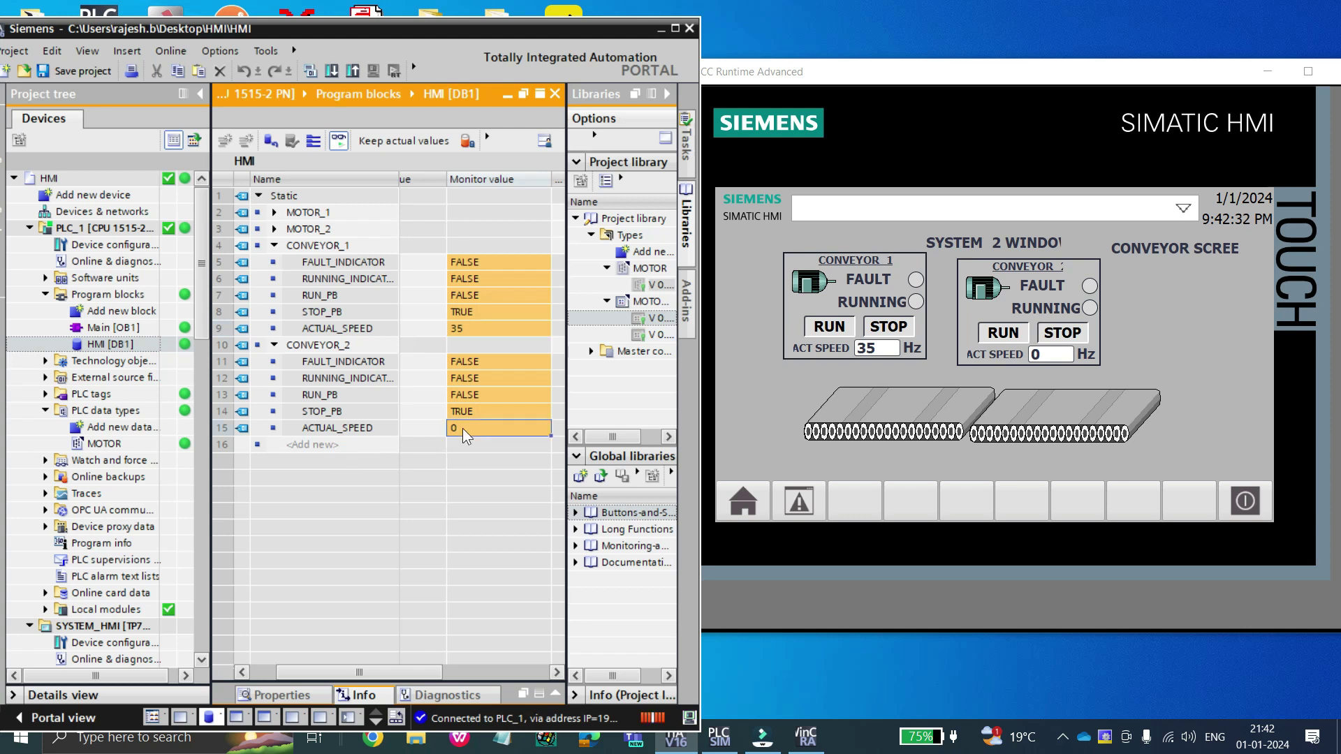
{"action": "key", "text": "ctrl+shift+2"}
{"action": "type", "text": "30"}
{"action": "left_click", "coordinate": [483, 412]}
Toggle FAULT_INDICATOR to TRUE for both CONVEYOR_1 and CONVEYOR_2 in the monitored data block.
{"action": "double_click", "coordinate": [478, 278]}
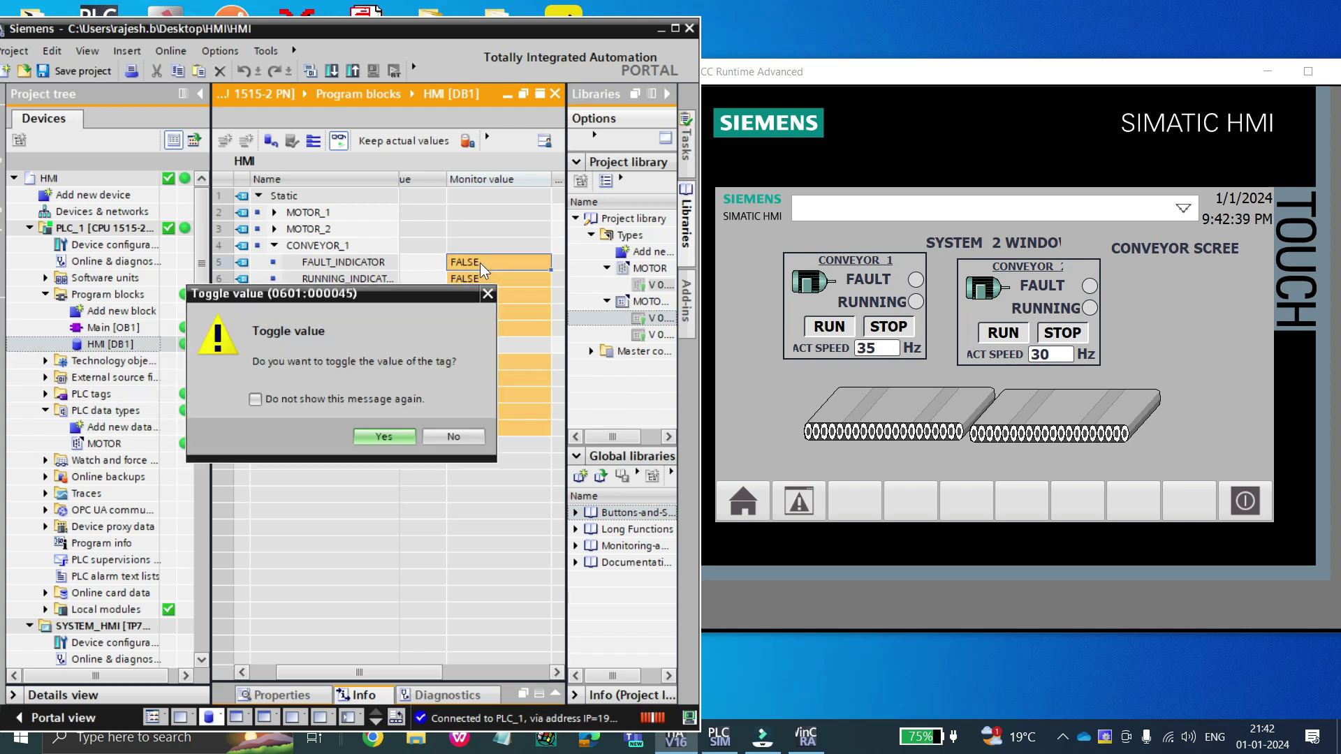
{"action": "left_click", "coordinate": [409, 435]}
{"action": "double_click", "coordinate": [458, 362]}
{"action": "left_click", "coordinate": [387, 436]}
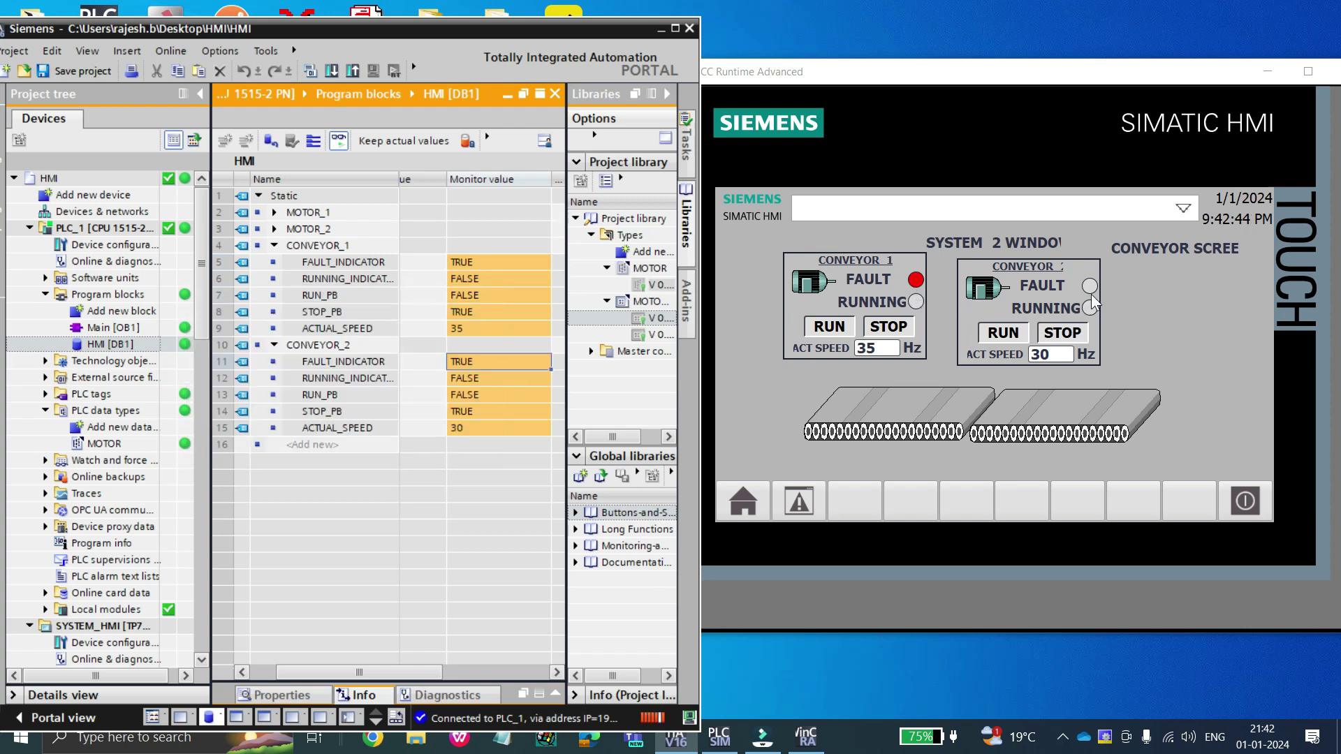
Toggle the running indicator tags of CONVEYOR_1 and CONVEYOR_2 to TRUE in the monitored data block.
{"action": "double_click", "coordinate": [479, 280]}
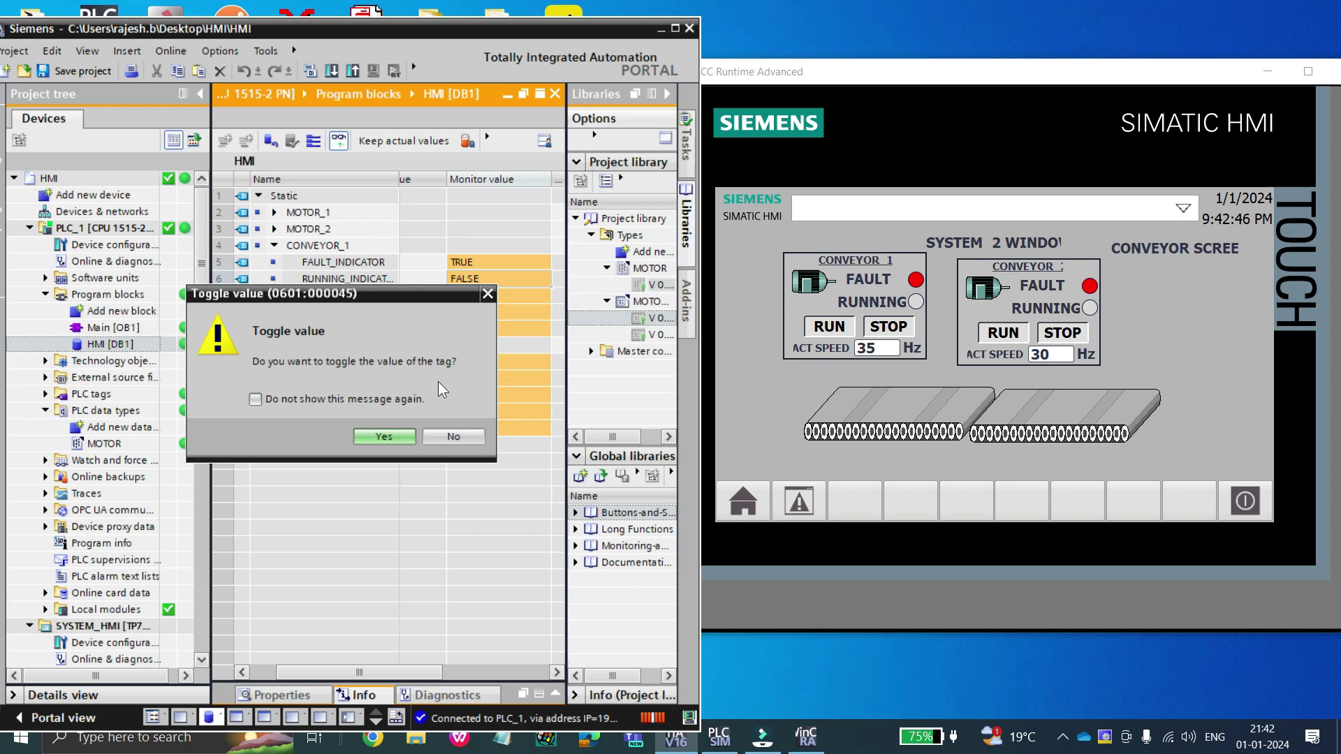
{"action": "left_click", "coordinate": [388, 434]}
{"action": "double_click", "coordinate": [464, 379]}
{"action": "left_click", "coordinate": [388, 437]}
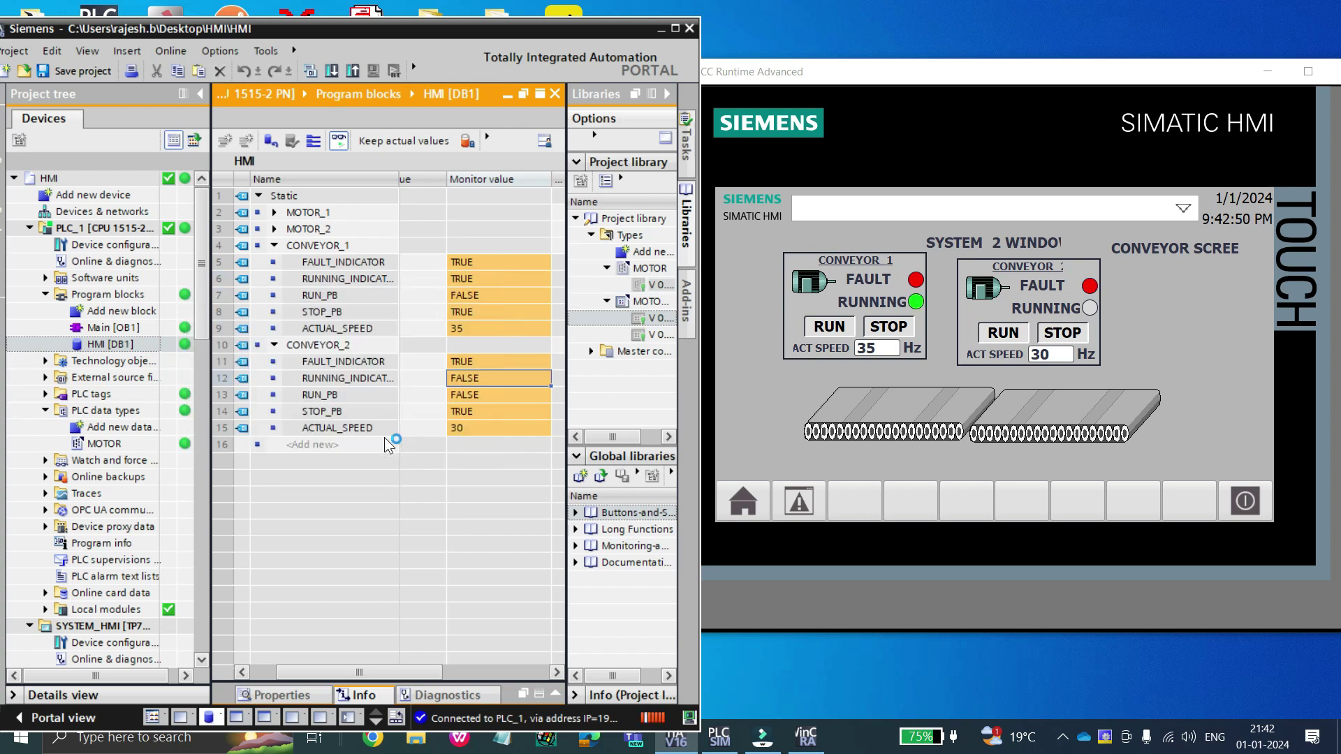